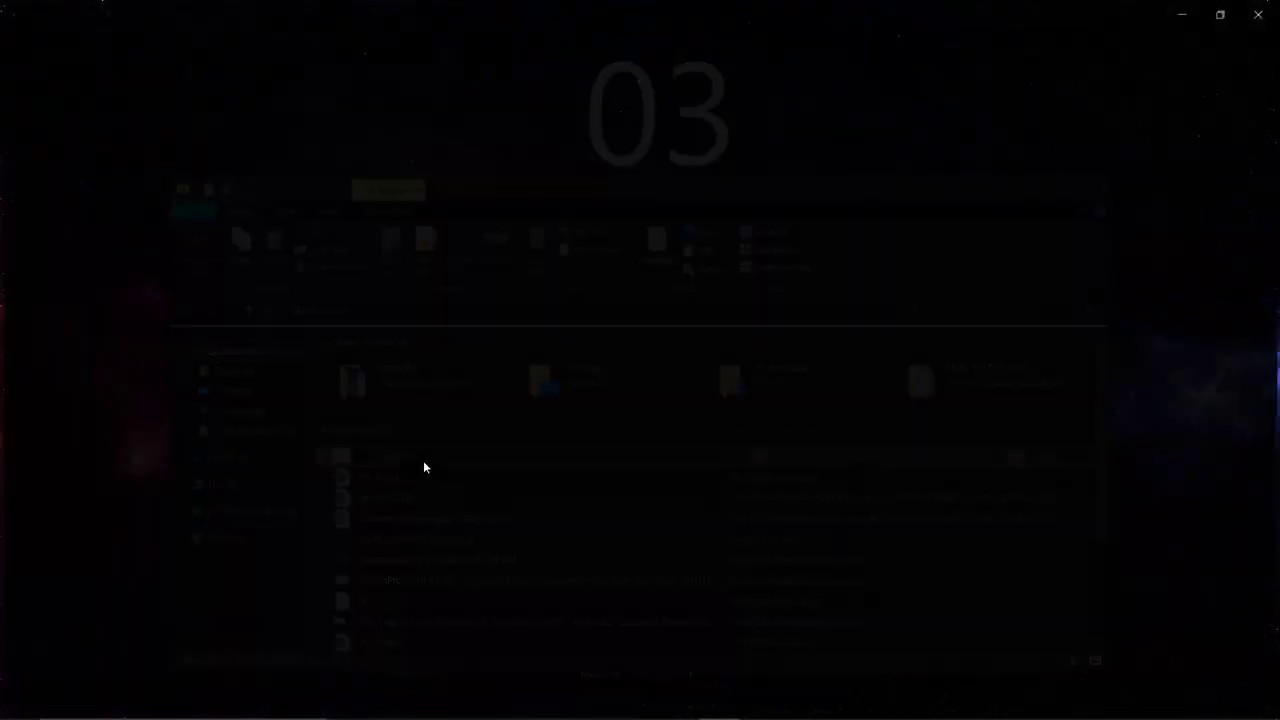
Step: Open the "ftir graph icatas" image, examine its stacked spectra and legend, and minimise the image and file windows
{"action": "double_click", "coordinate": [423, 463]}
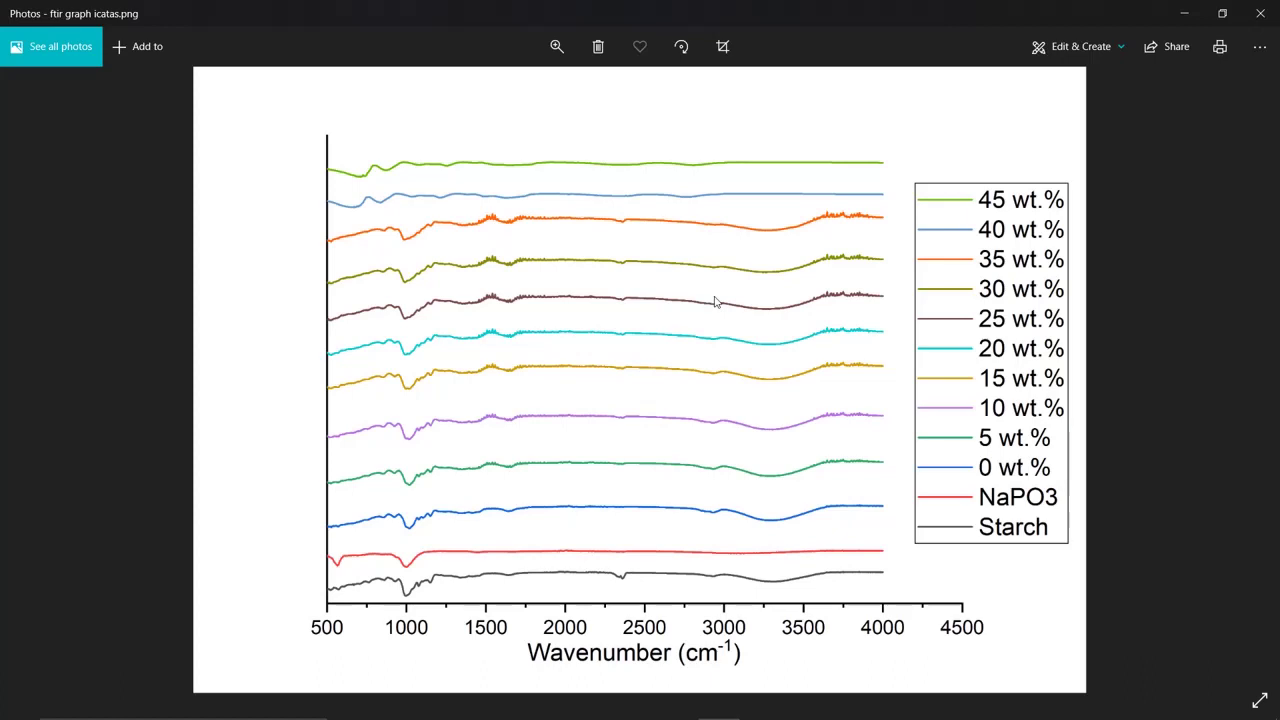
{"action": "left_click", "coordinate": [1188, 24]}
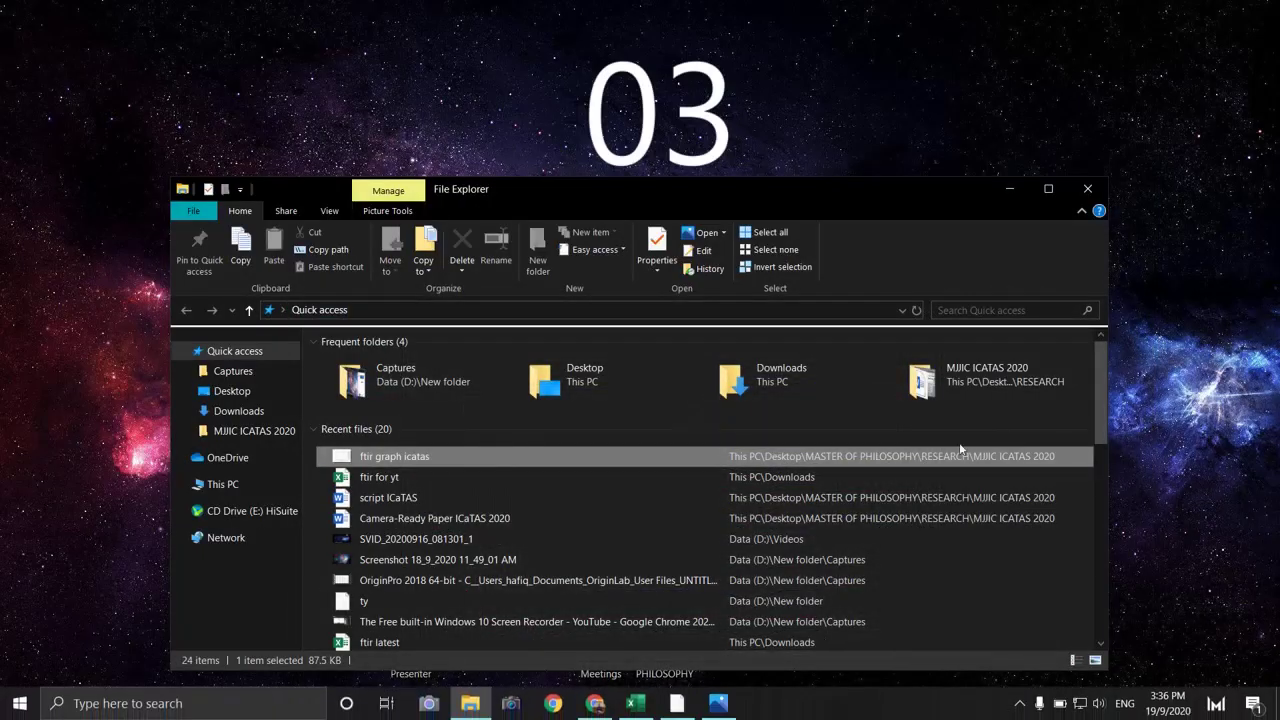
{"action": "left_click", "coordinate": [1006, 186]}
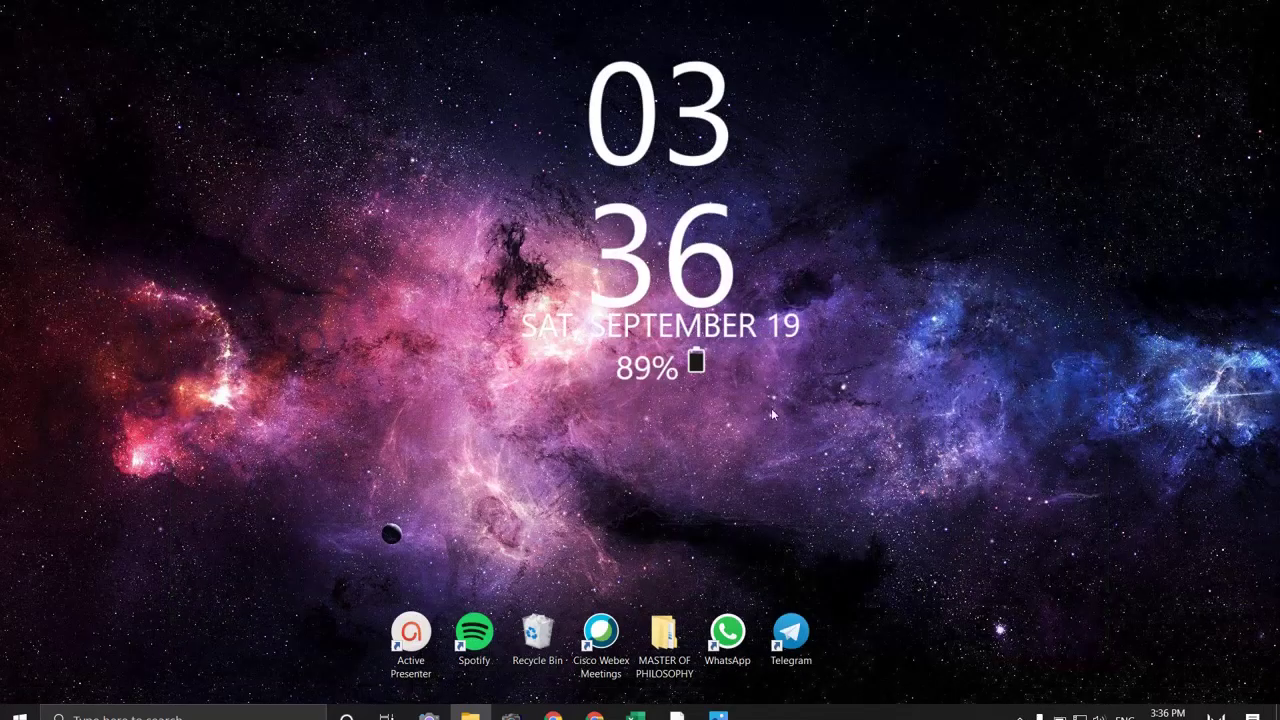
Step: Switch to the "ftir for yt" workbook in Excel and examine the starch data in columns A and B
{"action": "left_click", "coordinate": [634, 704]}
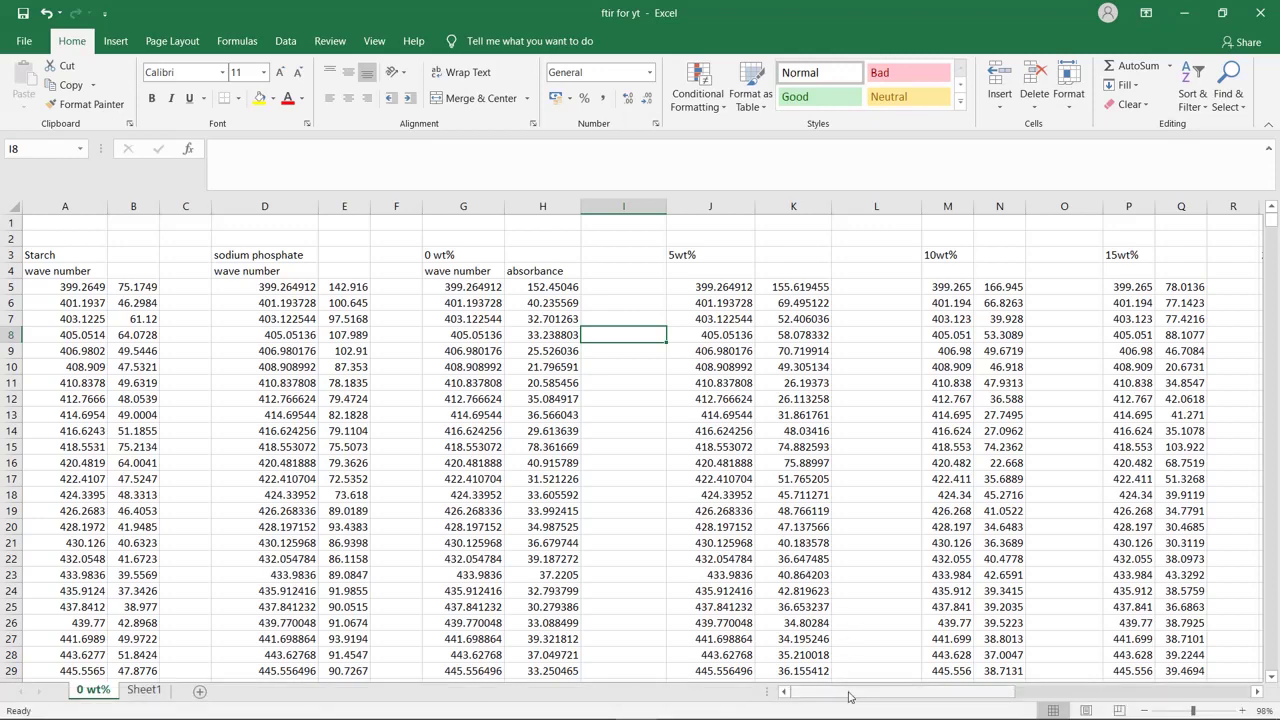
{"action": "left_click_drag", "start_coordinate": [849, 697], "coordinate": [815, 692]}
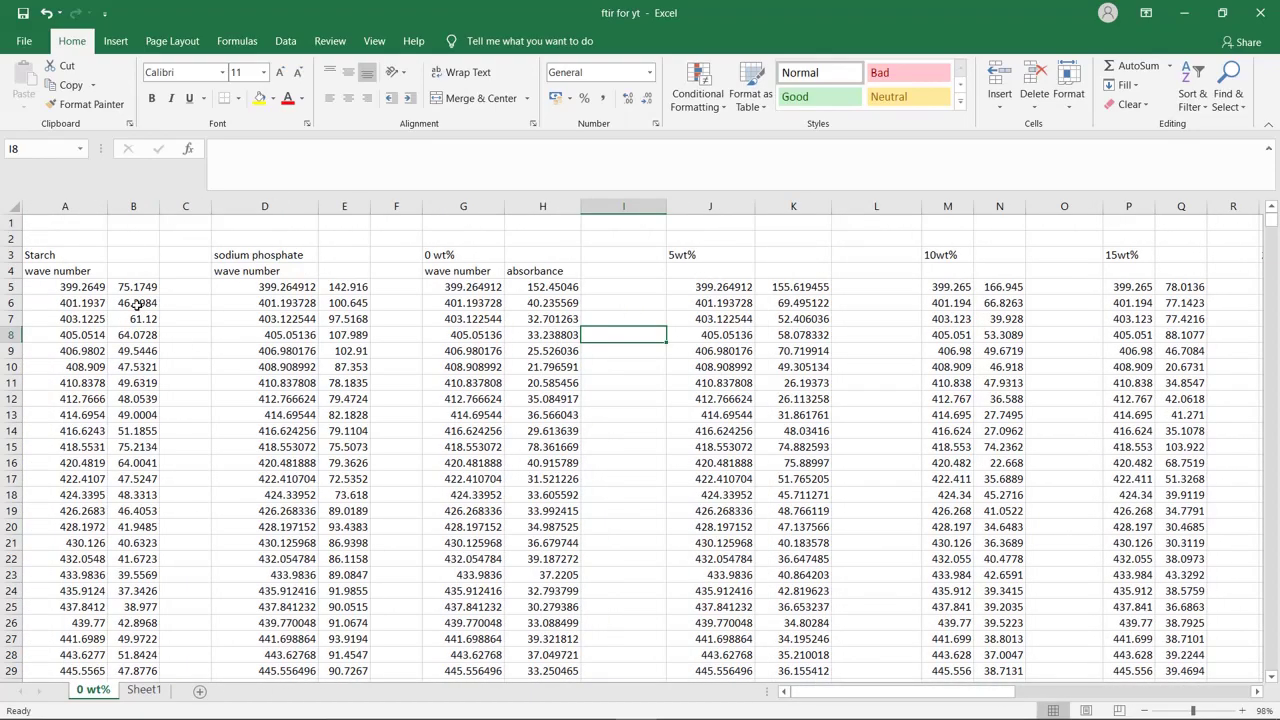
{"action": "left_click", "coordinate": [70, 210]}
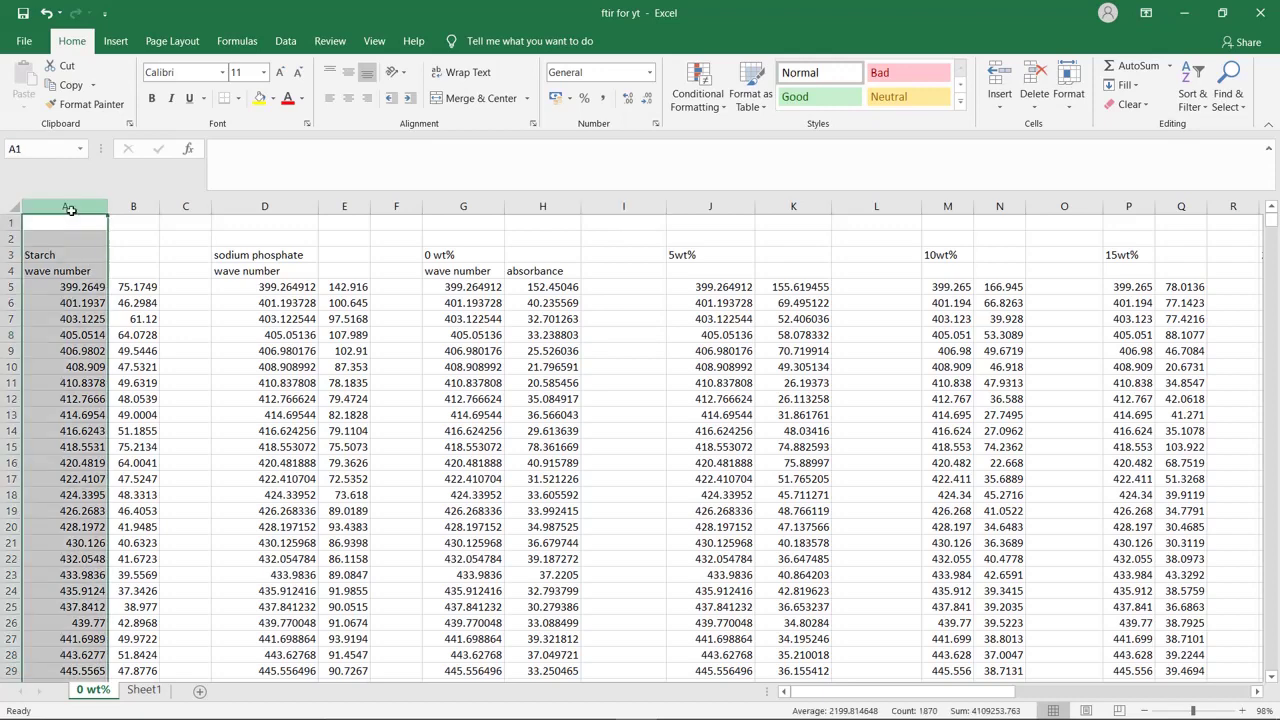
{"action": "left_click", "coordinate": [151, 206]}
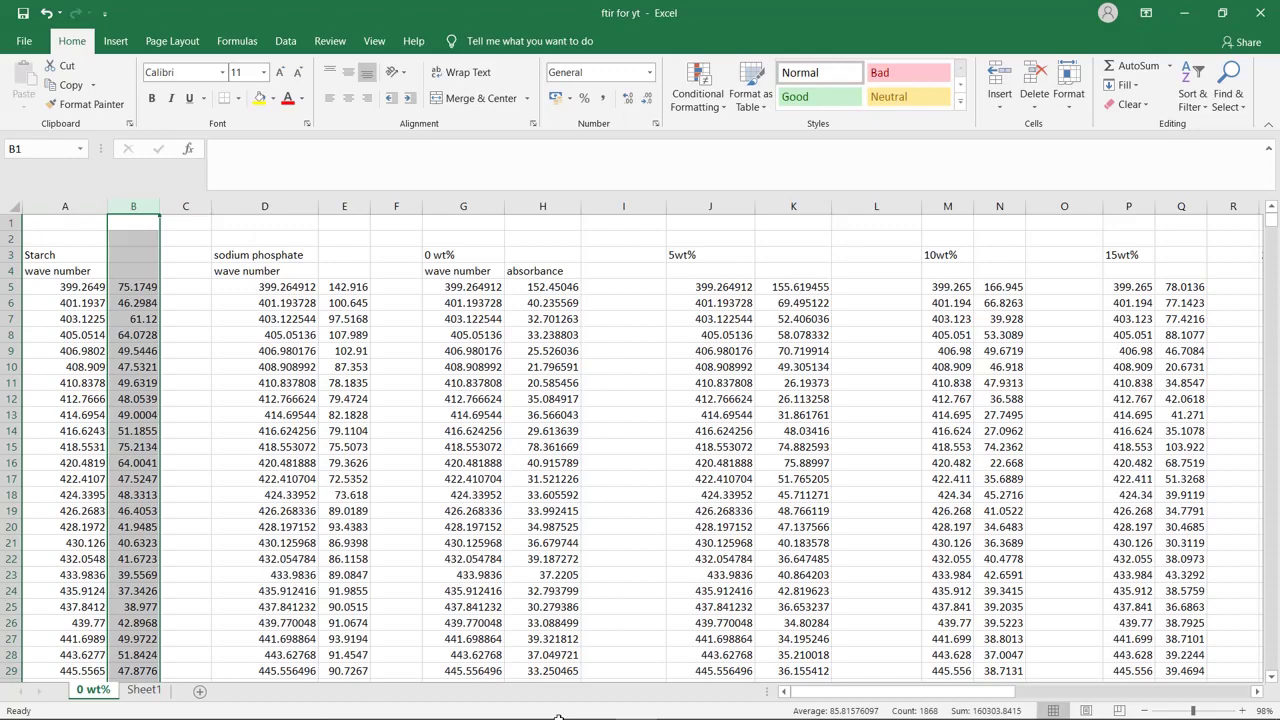
Step: Switch to OriginPro and look over the empty Book1 worksheet
{"action": "mouse_move", "coordinate": [595, 708]}
{"action": "left_click", "coordinate": [677, 704]}
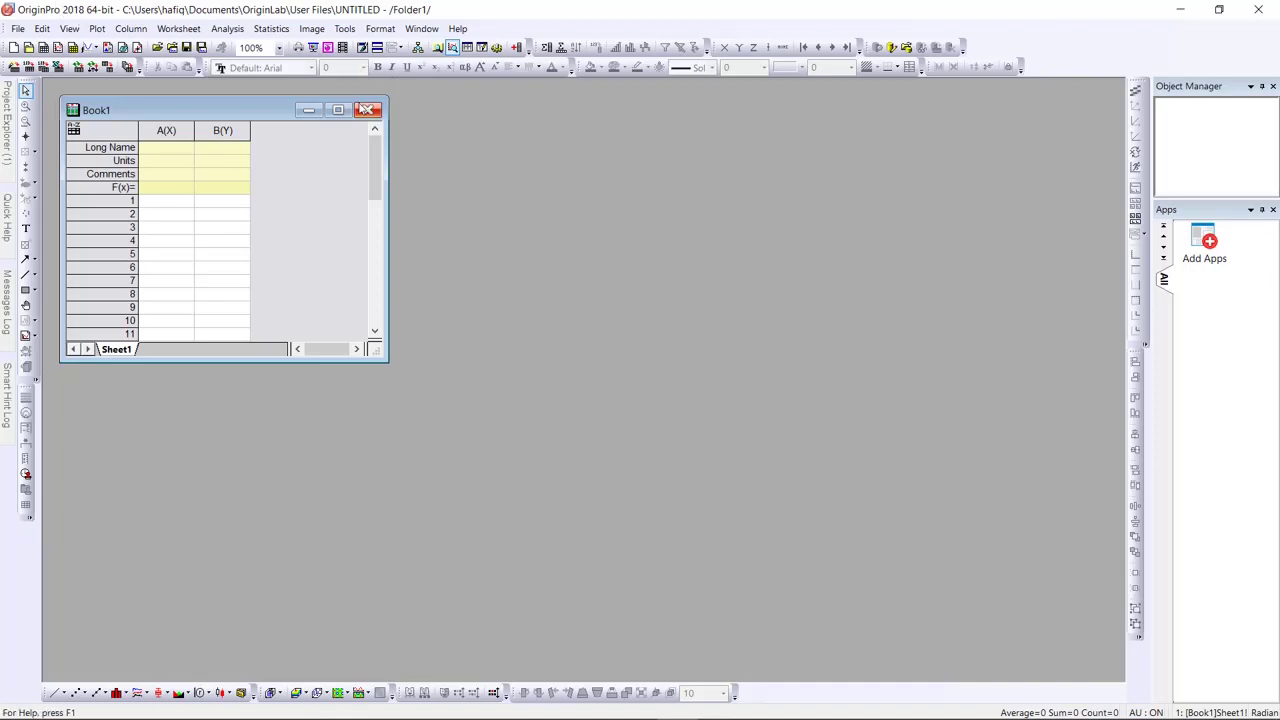
{"action": "mouse_move", "coordinate": [678, 710]}
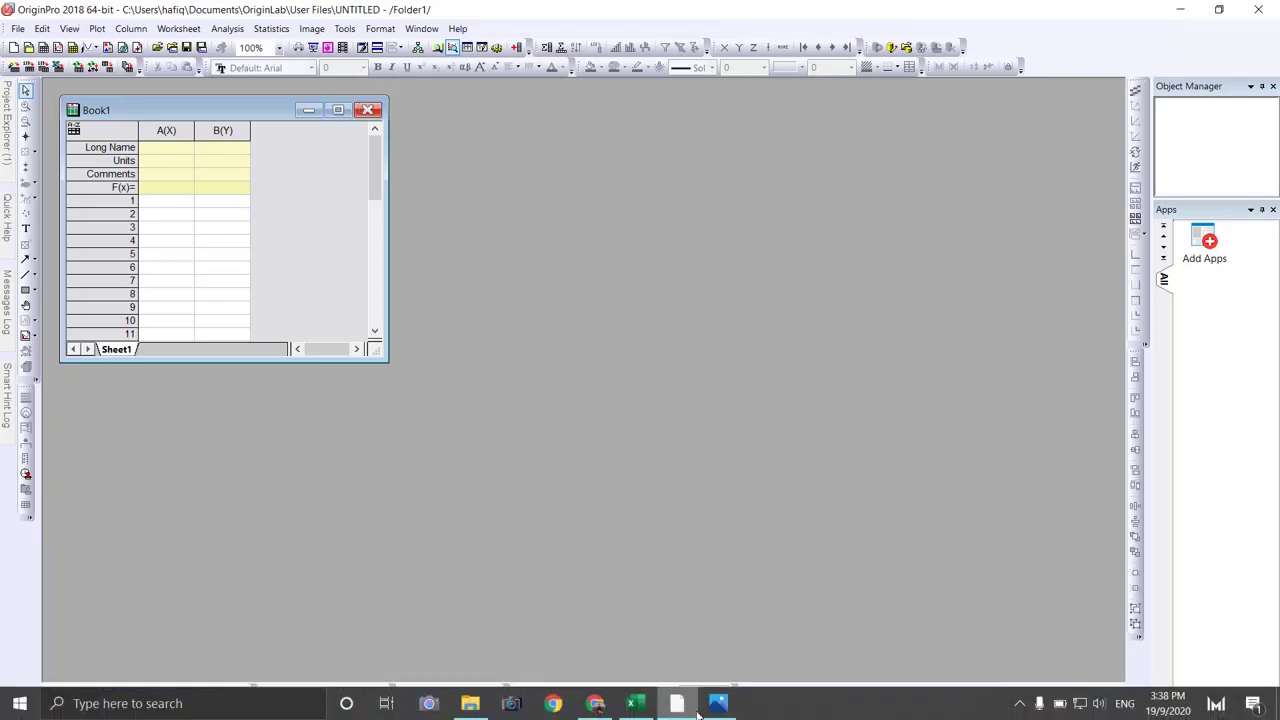
Step: Switch back to Excel and copy columns A through AI of the 0 wt% sheet
{"action": "left_click", "coordinate": [633, 705]}
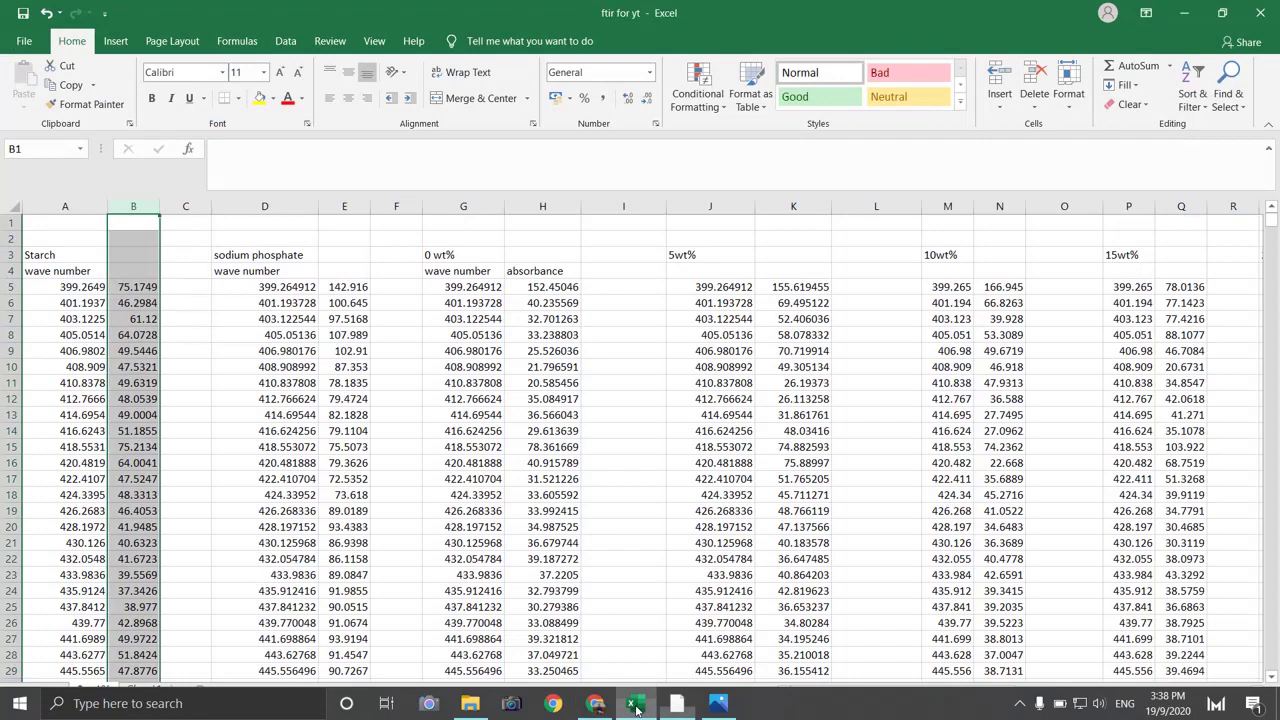
{"action": "left_click_drag", "start_coordinate": [52, 204], "coordinate": [1160, 218]}
{"action": "key", "text": "ctrl+c"}
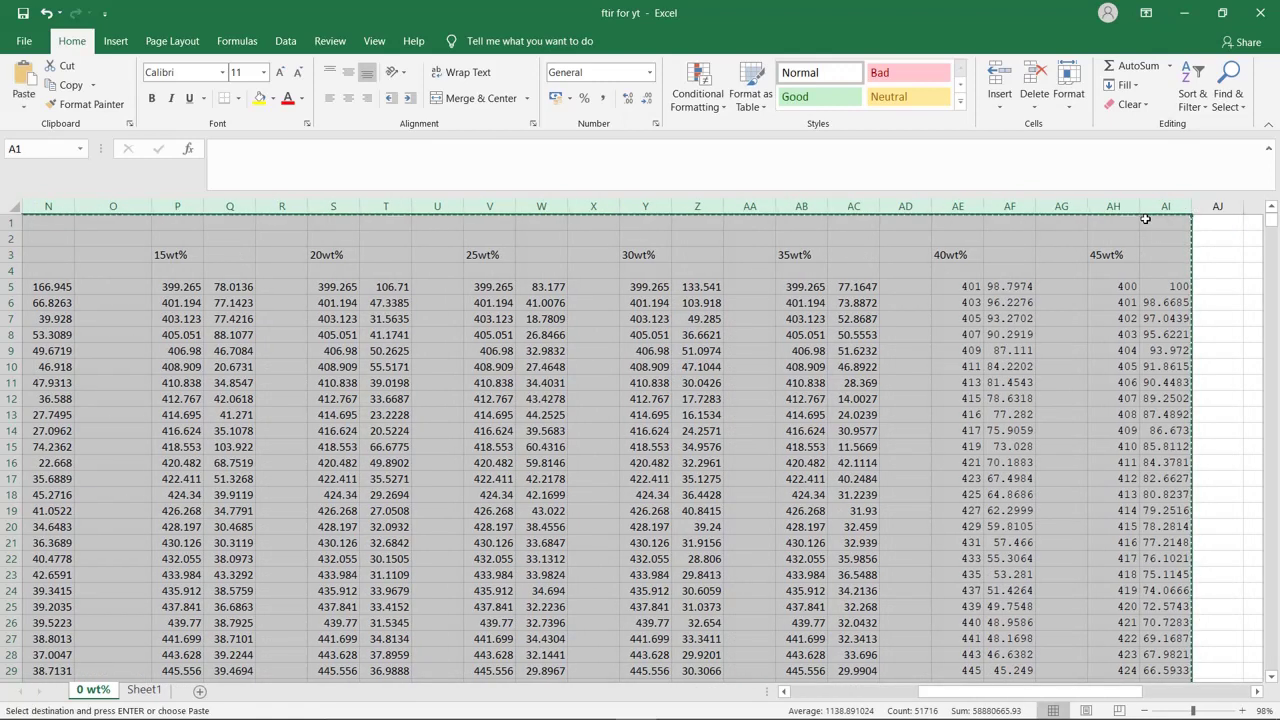
Step: Switch to OriginPro, maximise Book1 and paste the copied data starting at row 1 of column A
{"action": "left_click", "coordinate": [1187, 12]}
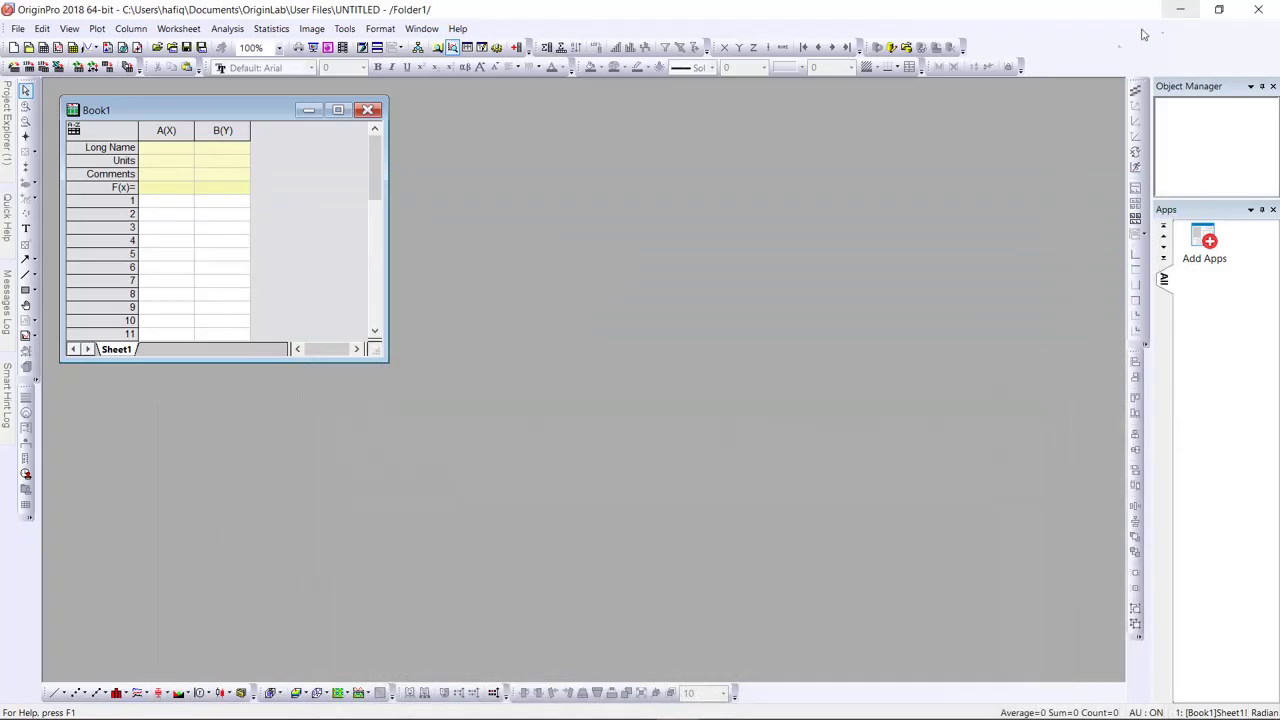
{"action": "left_click", "coordinate": [338, 110]}
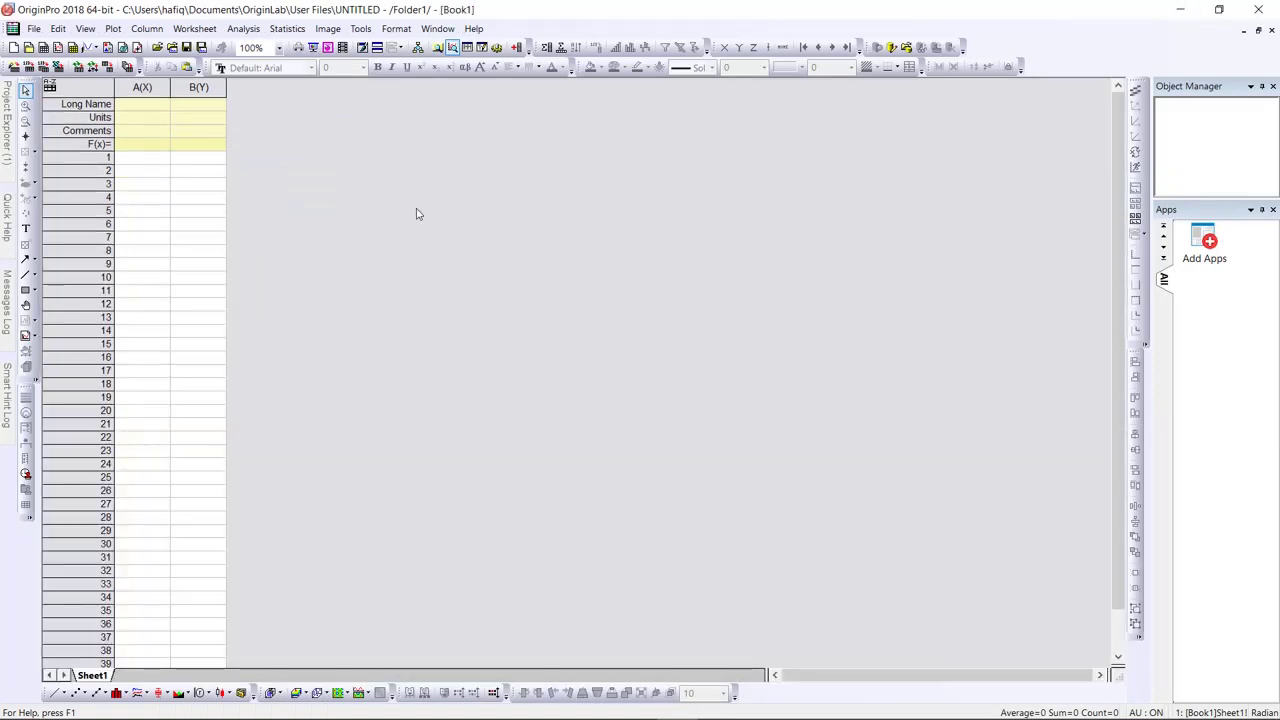
{"action": "left_click", "coordinate": [140, 158]}
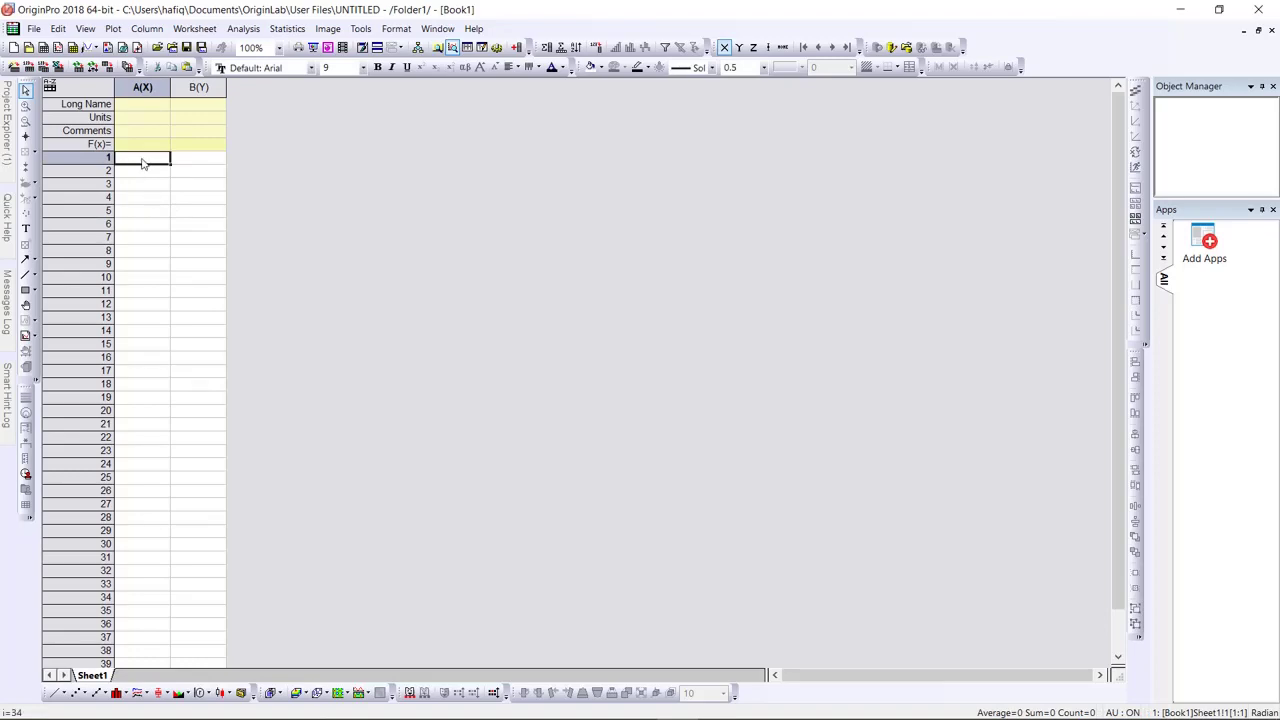
{"action": "key", "text": "ctrl+v"}
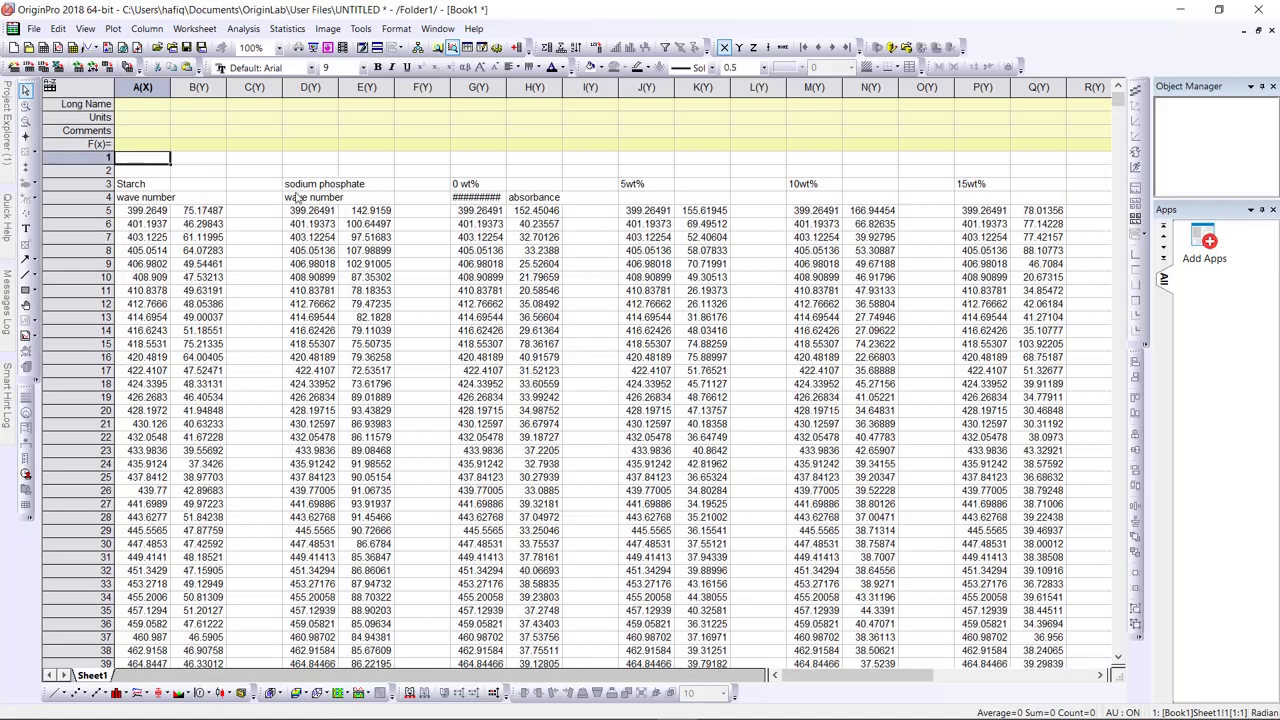
Step: Widen column G slightly so its wave number label fits in the cell
{"action": "left_click", "coordinate": [487, 204]}
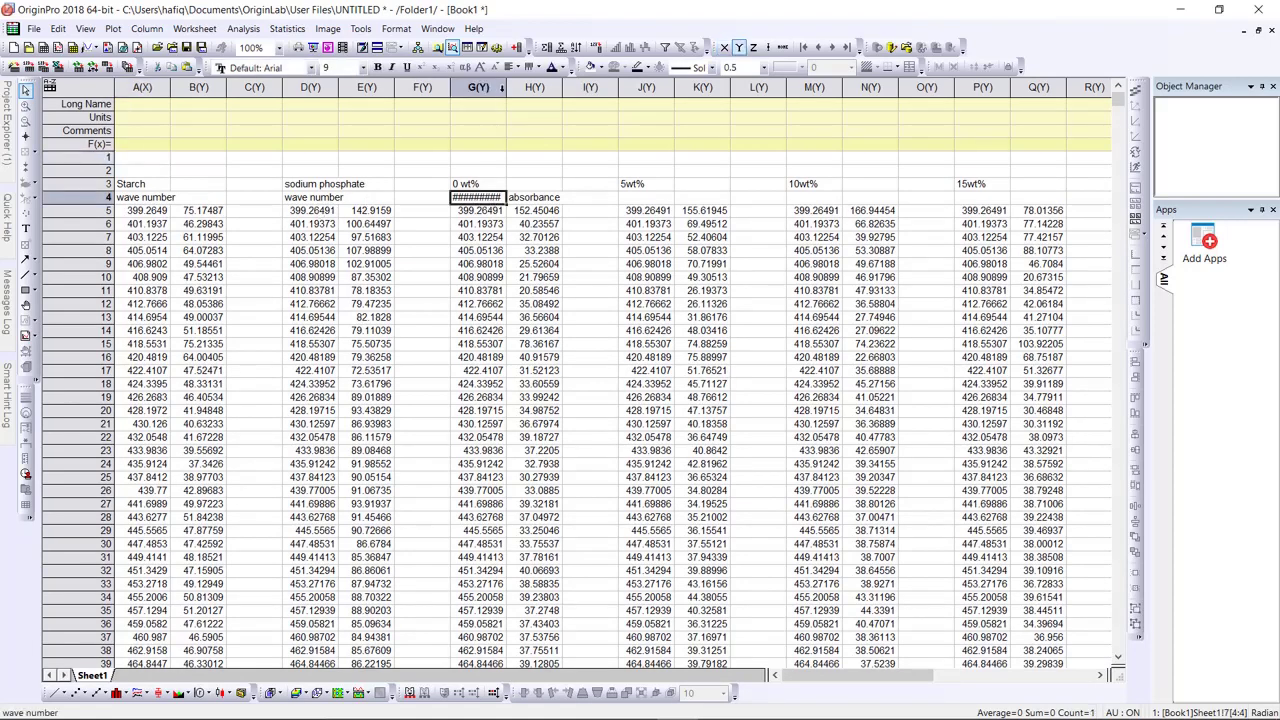
{"action": "left_click_drag", "start_coordinate": [507, 88], "coordinate": [514, 88]}
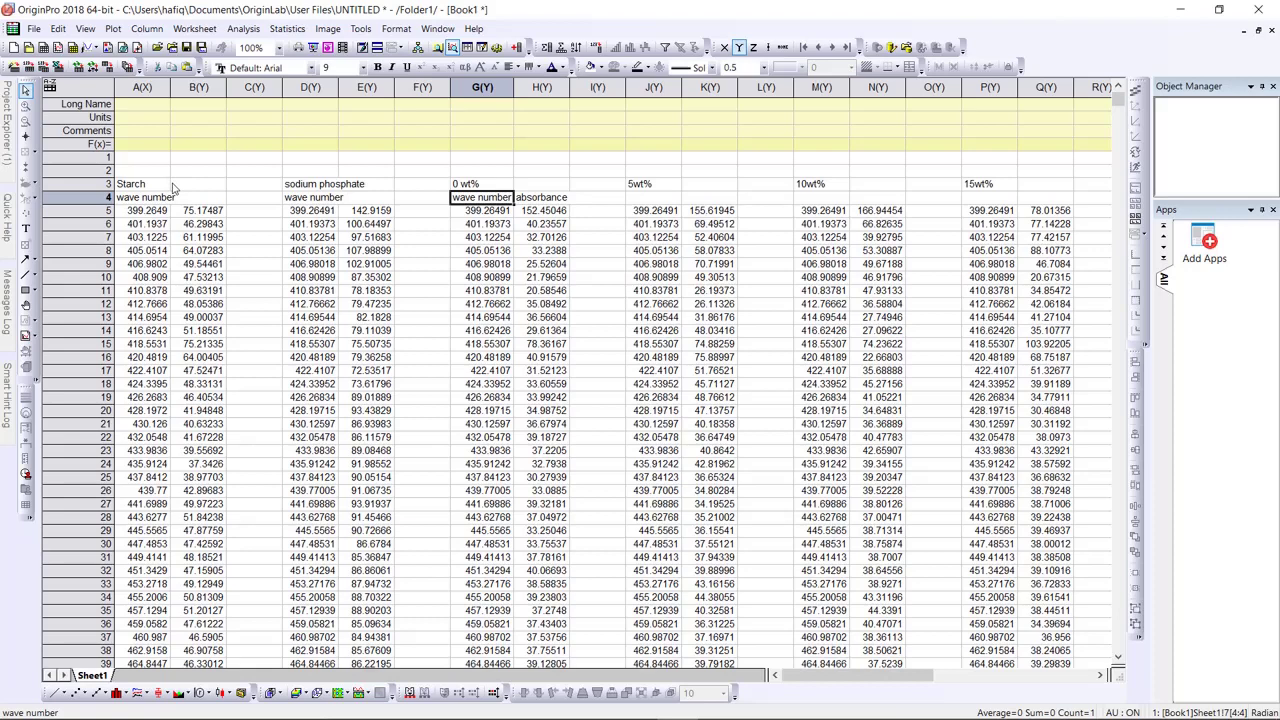
Step: Examine the wave number columns of the pasted data sets, from column A through D, G, J, M and P
{"action": "left_click", "coordinate": [124, 87]}
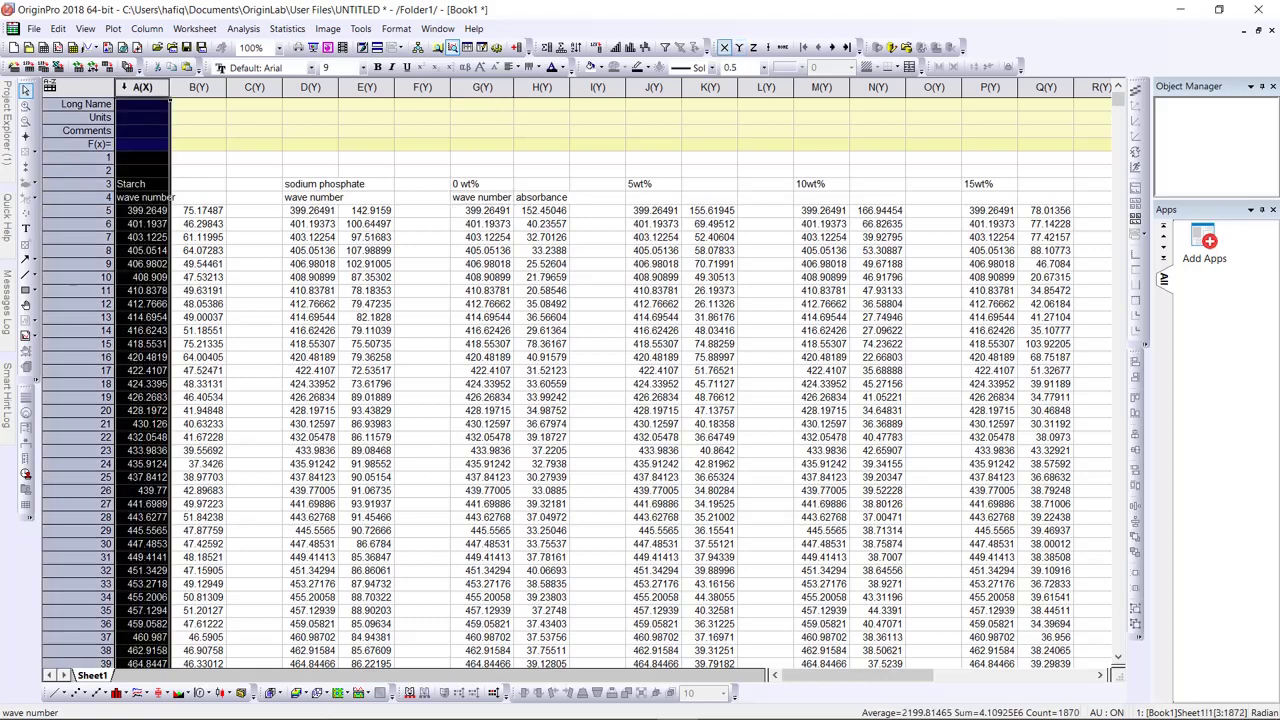
{"action": "left_click", "coordinate": [302, 88]}
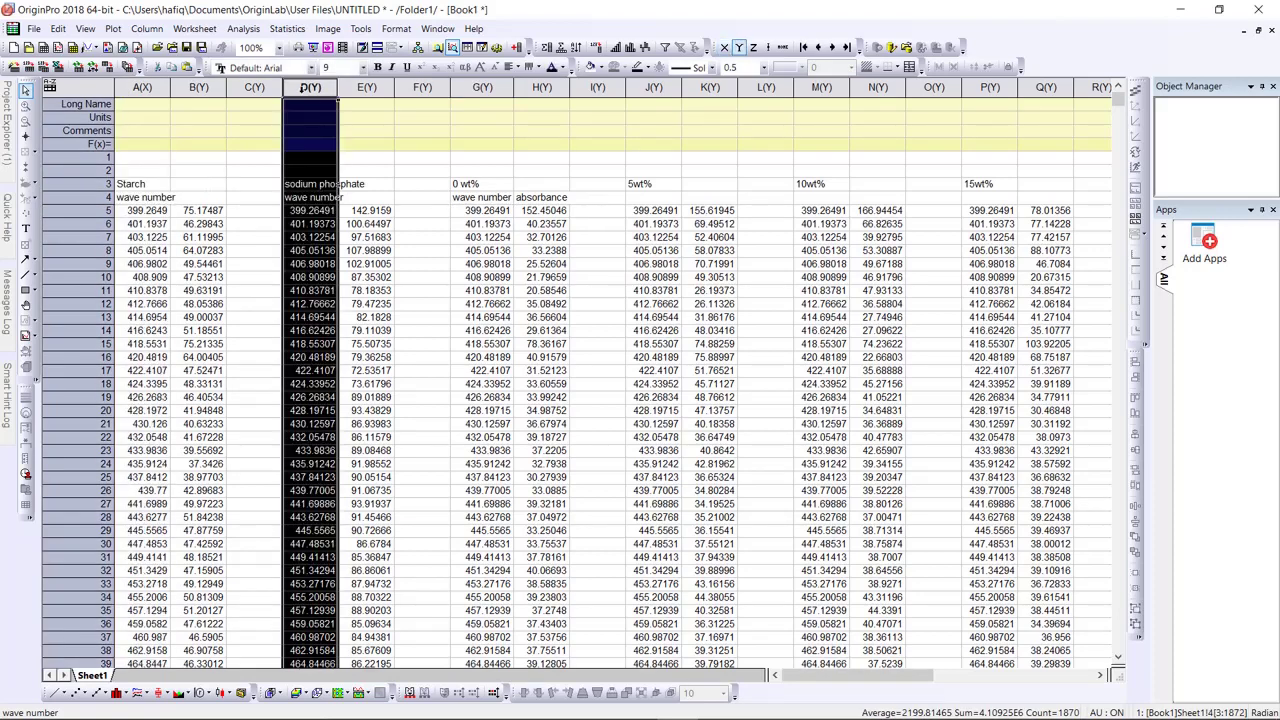
{"action": "left_click", "coordinate": [497, 89]}
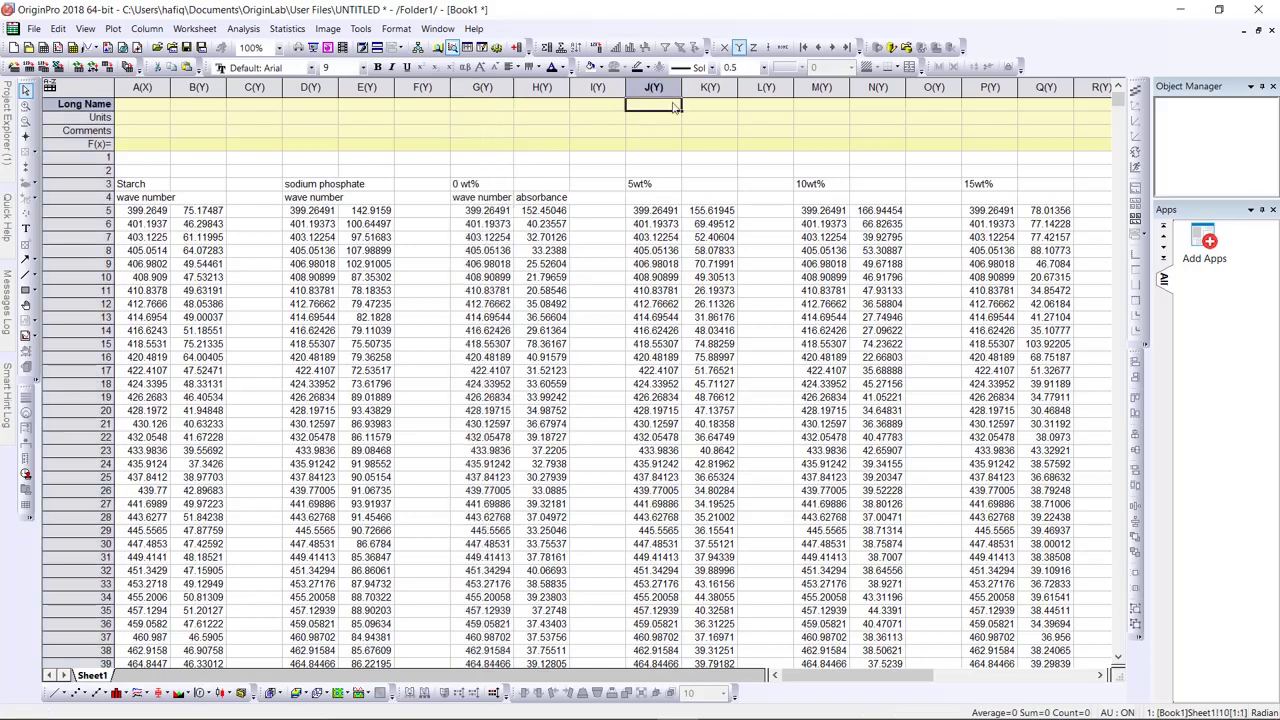
{"action": "left_click", "coordinate": [830, 89]}
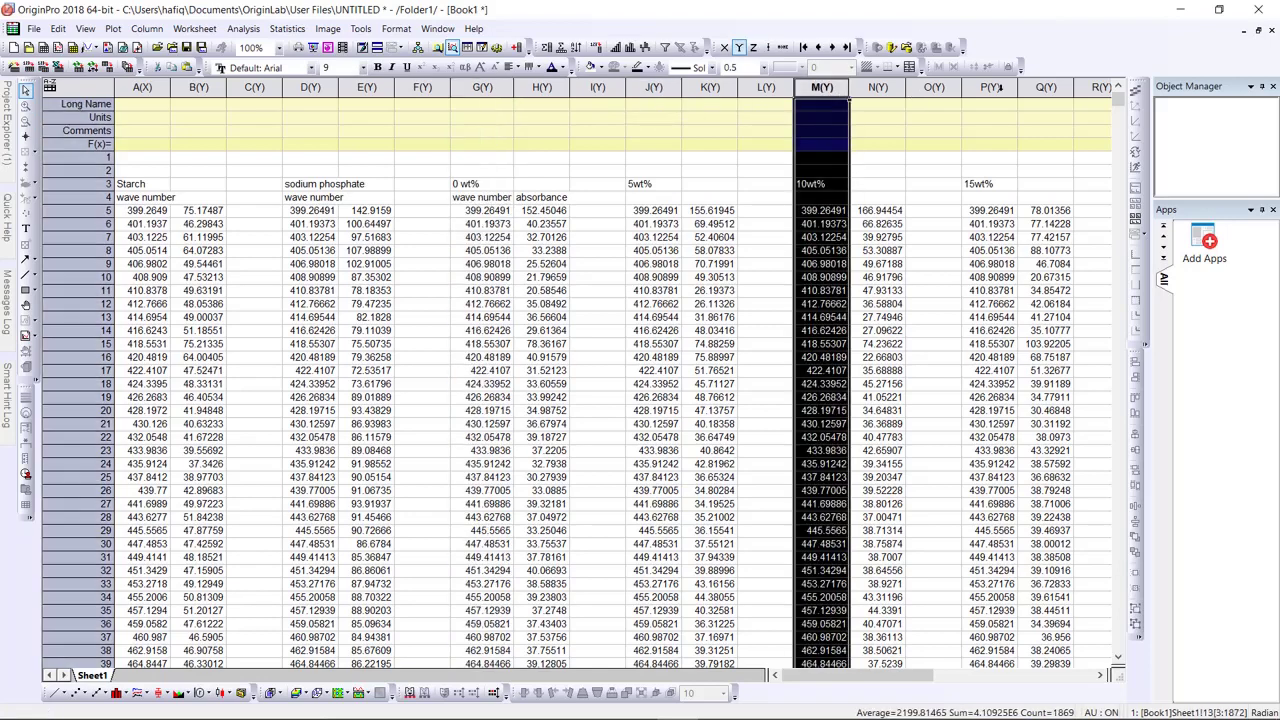
{"action": "left_click", "coordinate": [990, 88]}
{"action": "left_click", "coordinate": [252, 258]}
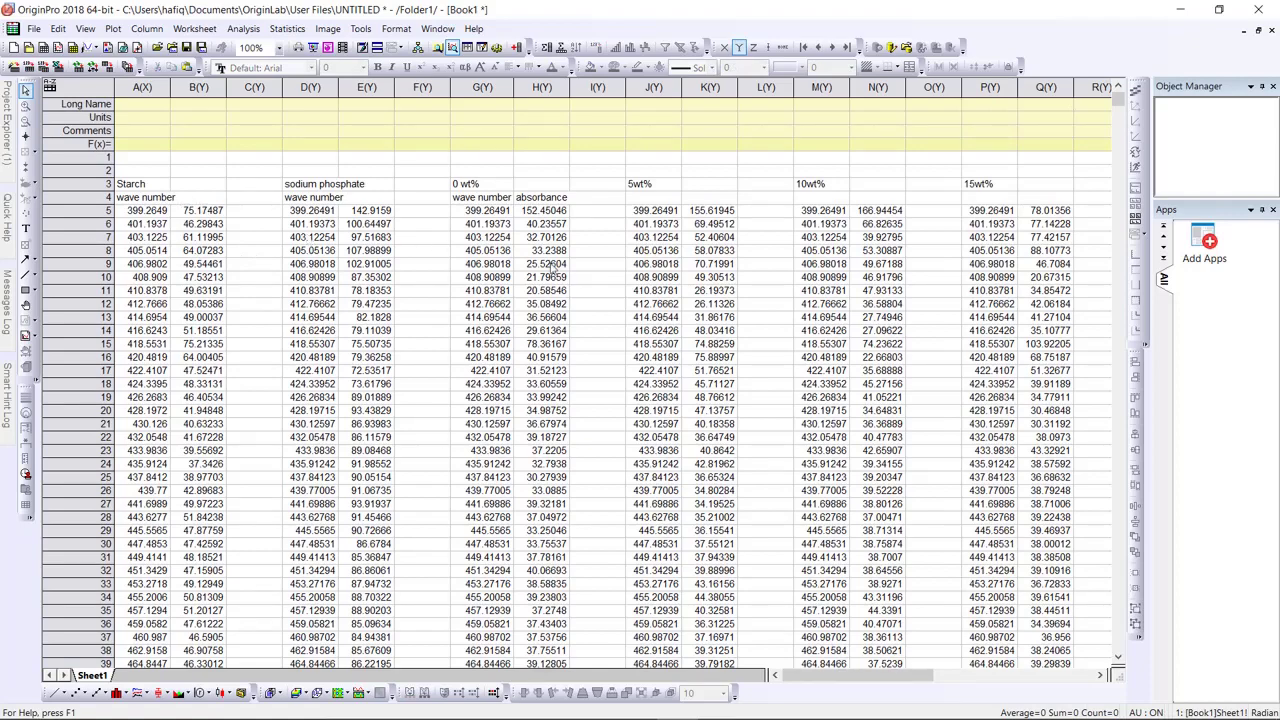
{"action": "mouse_move", "coordinate": [900, 682]}
{"action": "left_mouse_down"}
{"action": "mouse_move", "coordinate": [1065, 683]}
{"action": "mouse_move", "coordinate": [895, 688]}
{"action": "left_mouse_up"}
Step: Enter "Wavenumber" as the comment of column A and "starch" as the comment of column B
{"action": "left_click", "coordinate": [145, 132]}
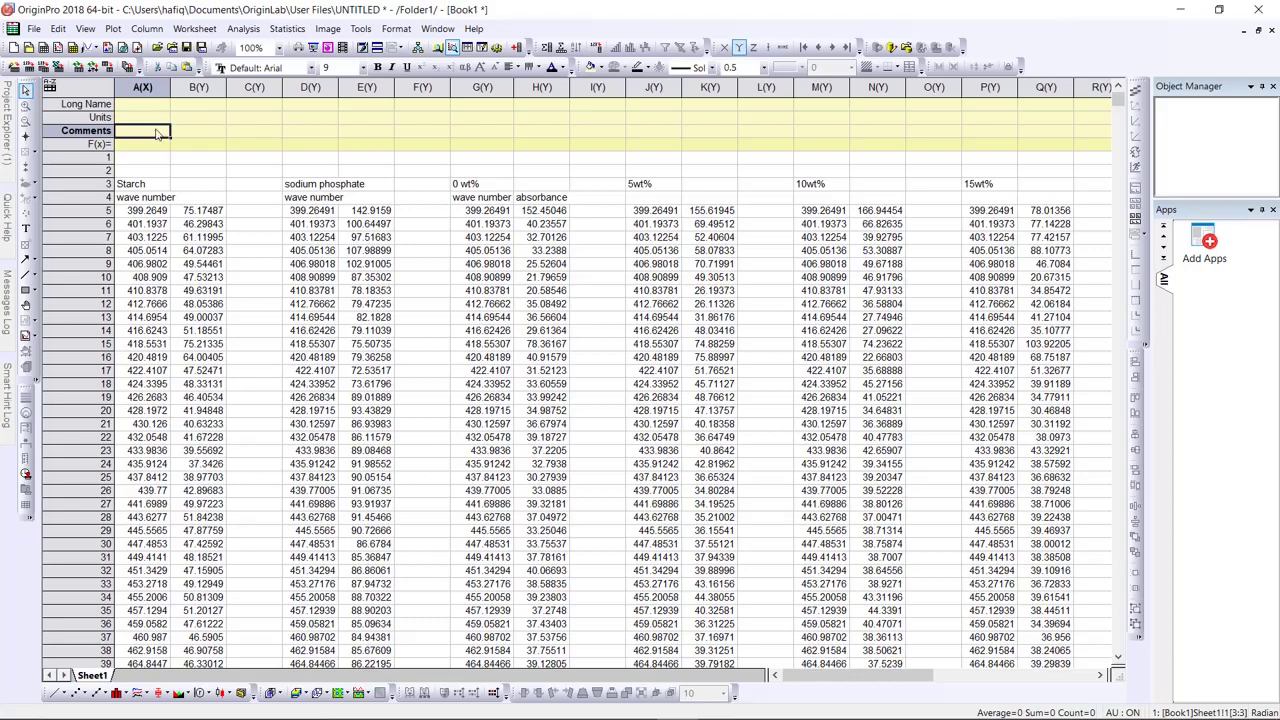
{"action": "type", "text": "Wavenumb"}
{"action": "type", "text": "er"}
{"action": "left_click", "coordinate": [213, 136]}
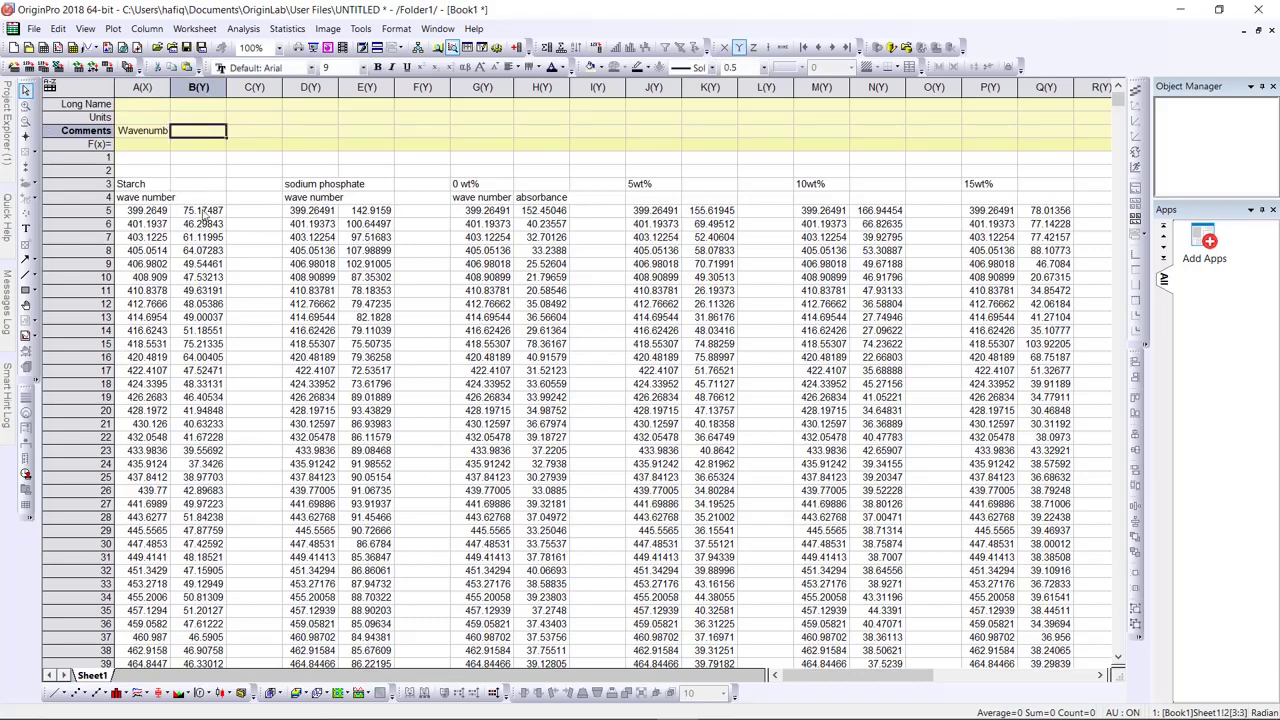
{"action": "left_click", "coordinate": [204, 139]}
{"action": "type", "text": "starch"}
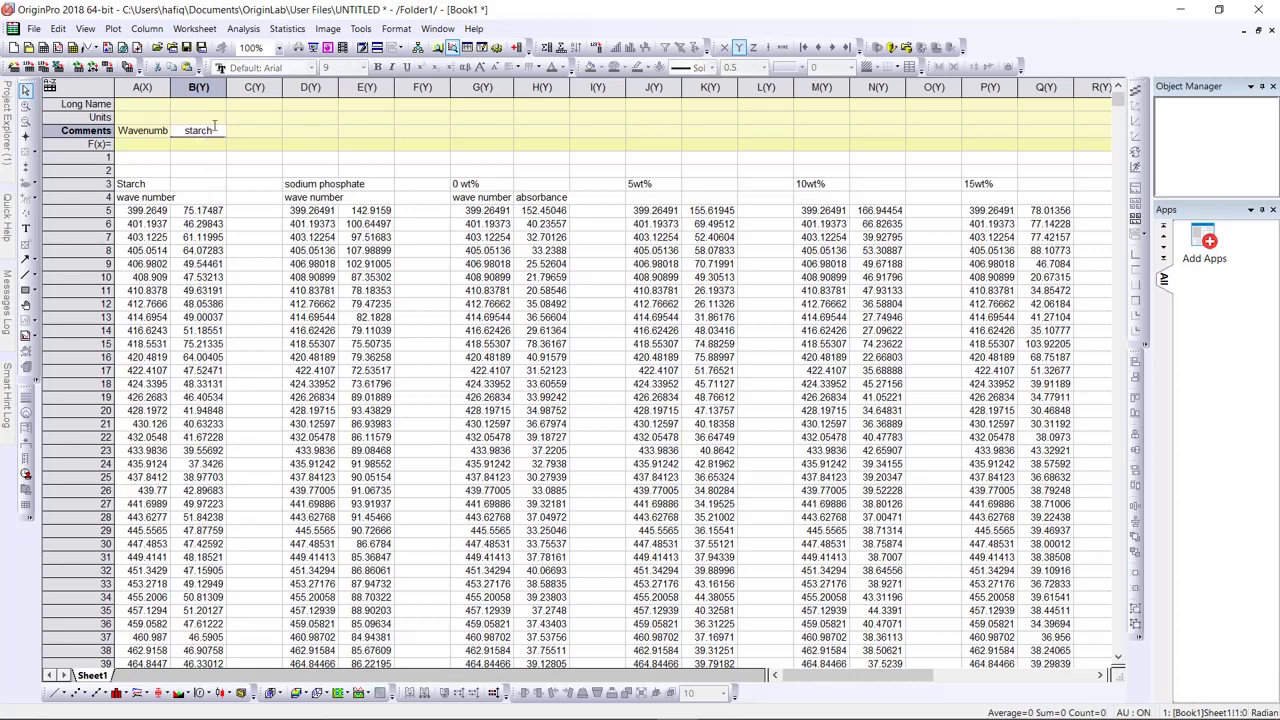
Step: Enter "Na3PO4" as the comment of column E, the sodium phosphate data
{"action": "left_click", "coordinate": [366, 131]}
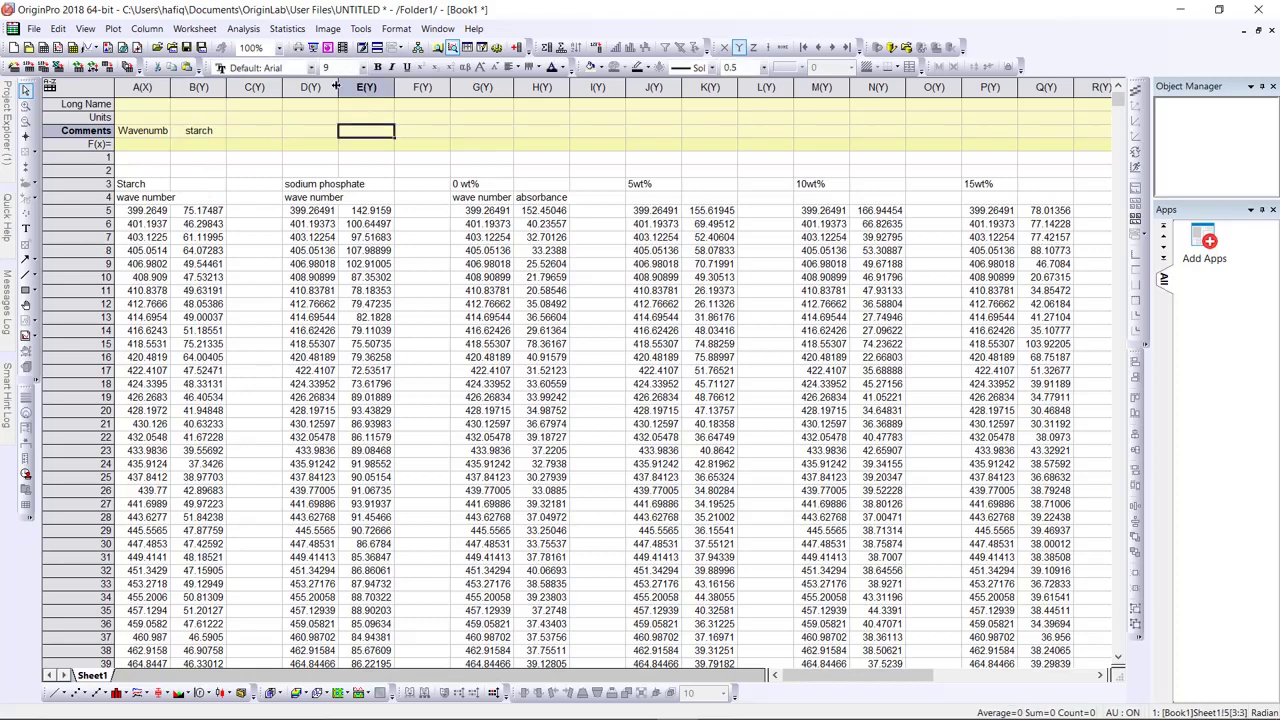
{"action": "left_click", "coordinate": [318, 224]}
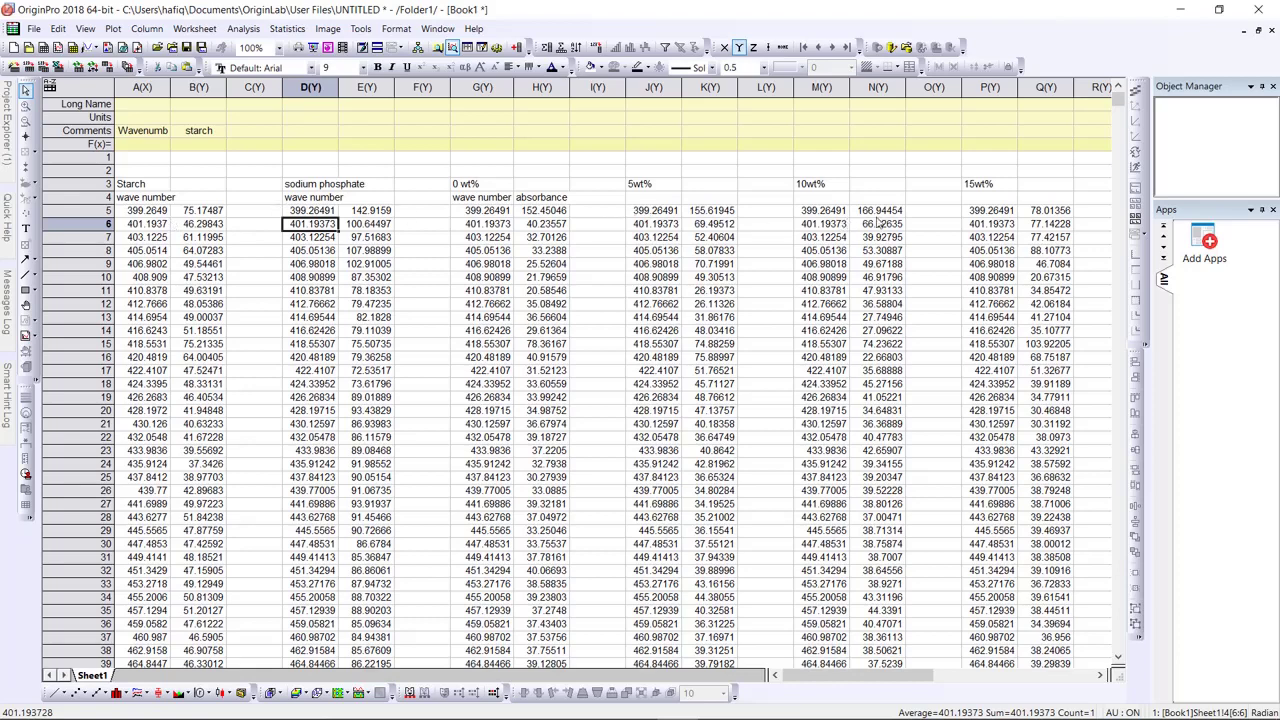
{"action": "left_click", "coordinate": [142, 88]}
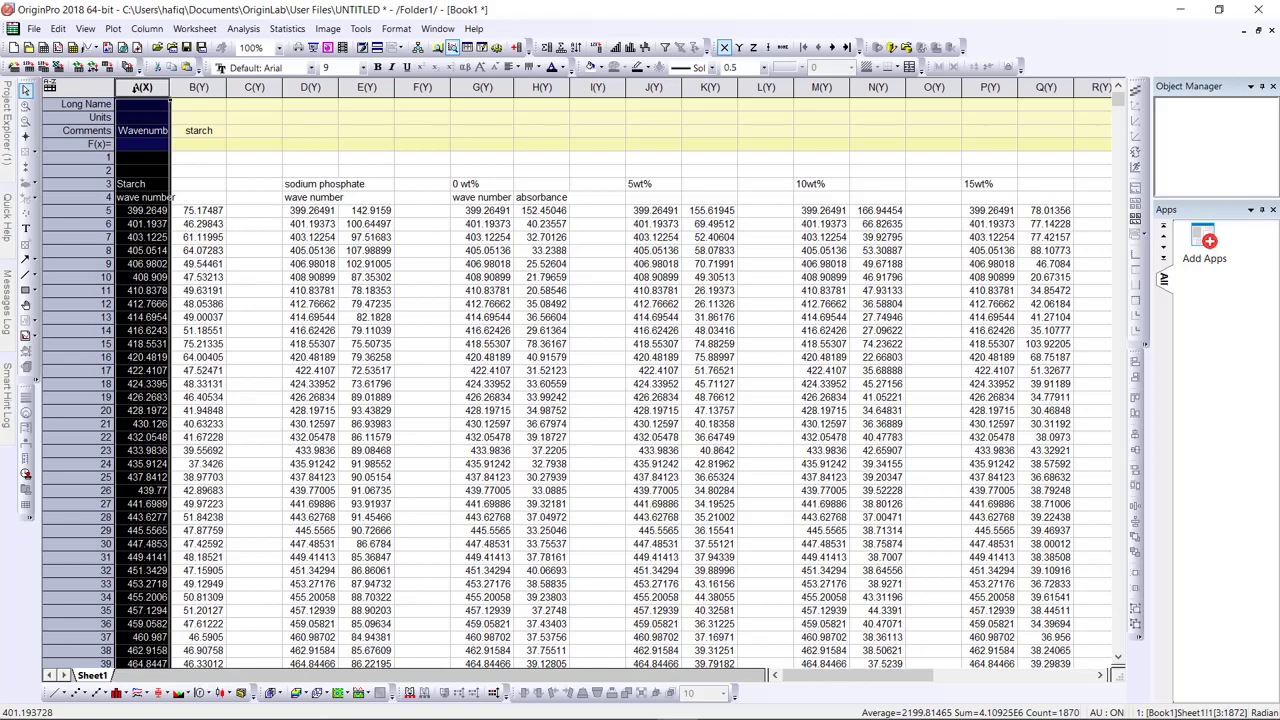
{"action": "left_click", "coordinate": [308, 88]}
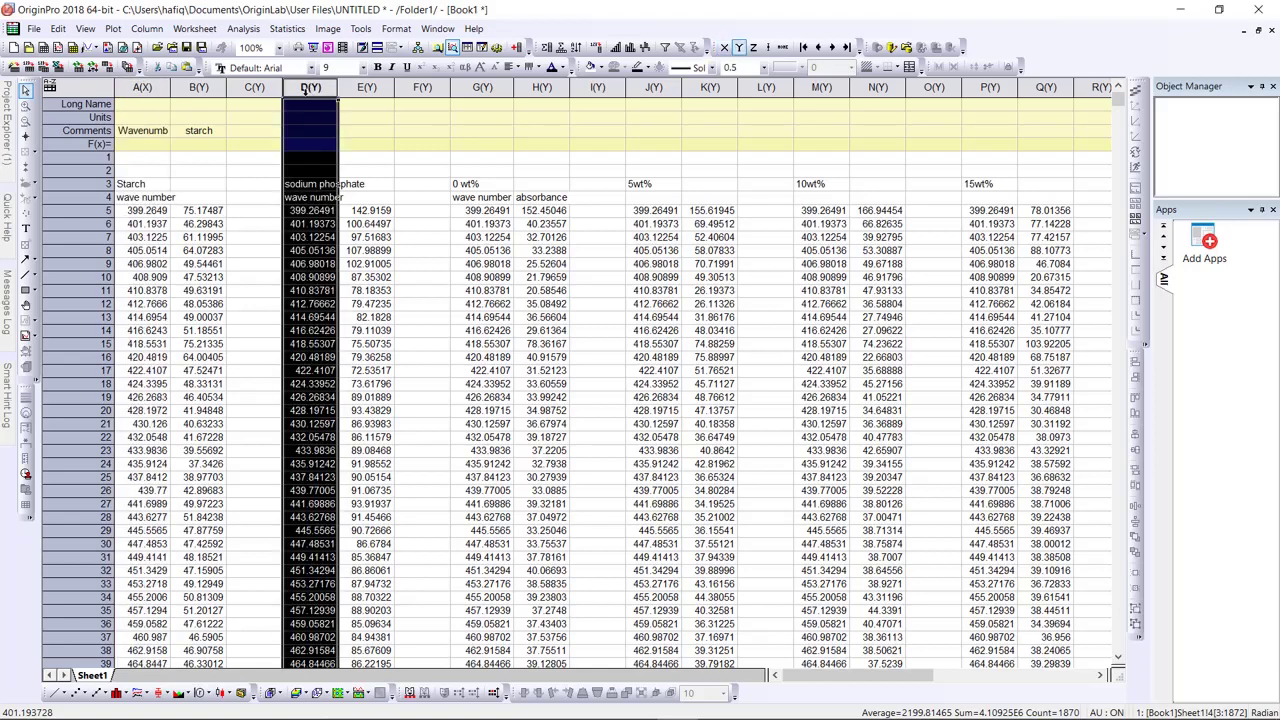
{"action": "left_click", "coordinate": [368, 184]}
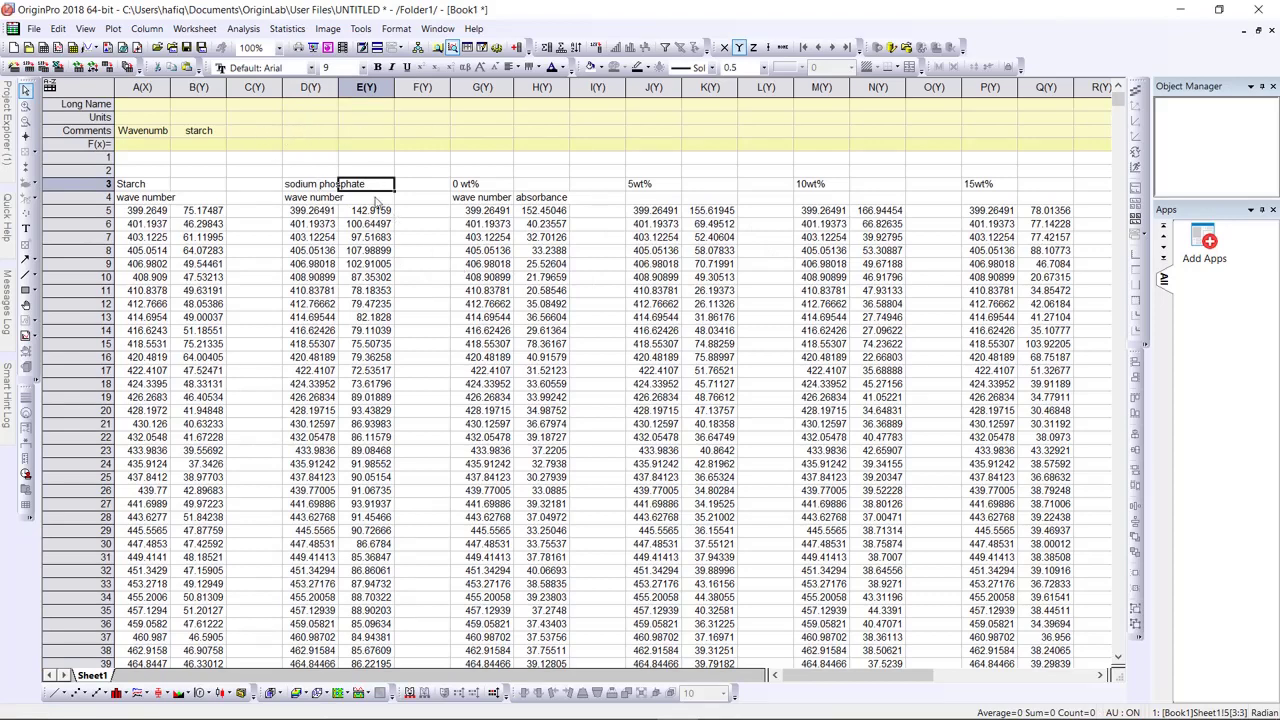
{"action": "left_click", "coordinate": [377, 134]}
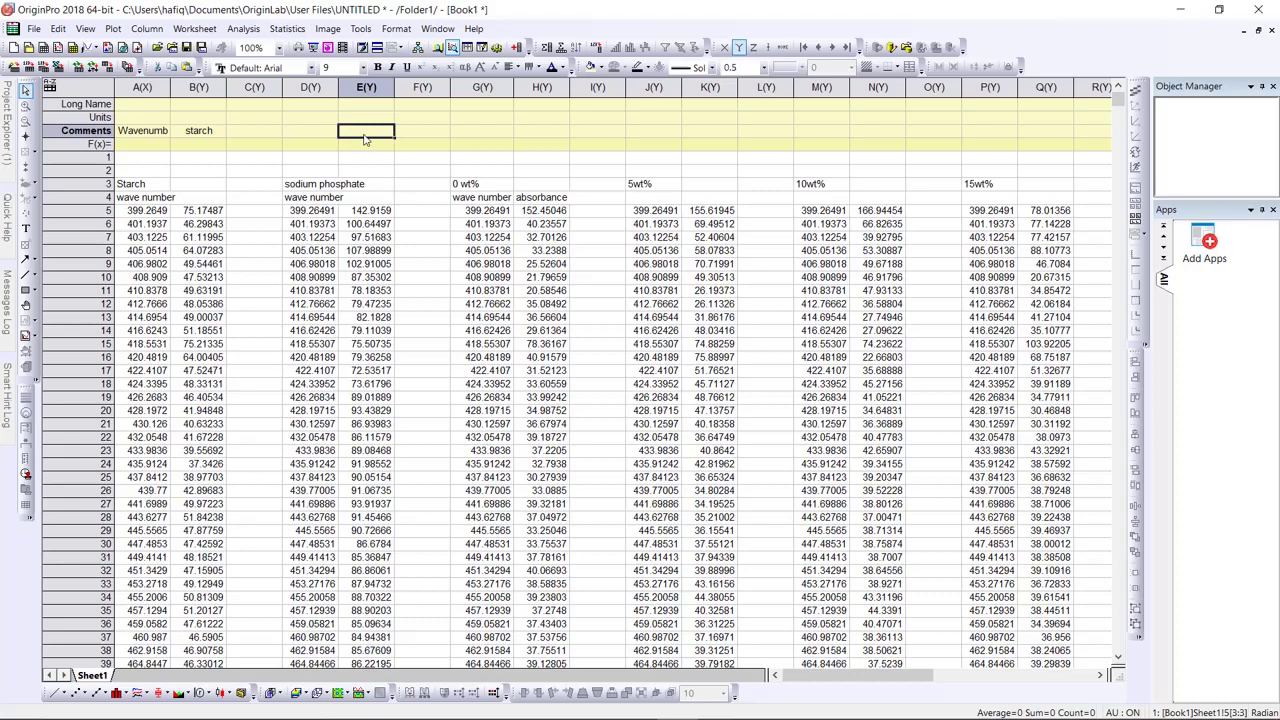
{"action": "double_click", "coordinate": [366, 138]}
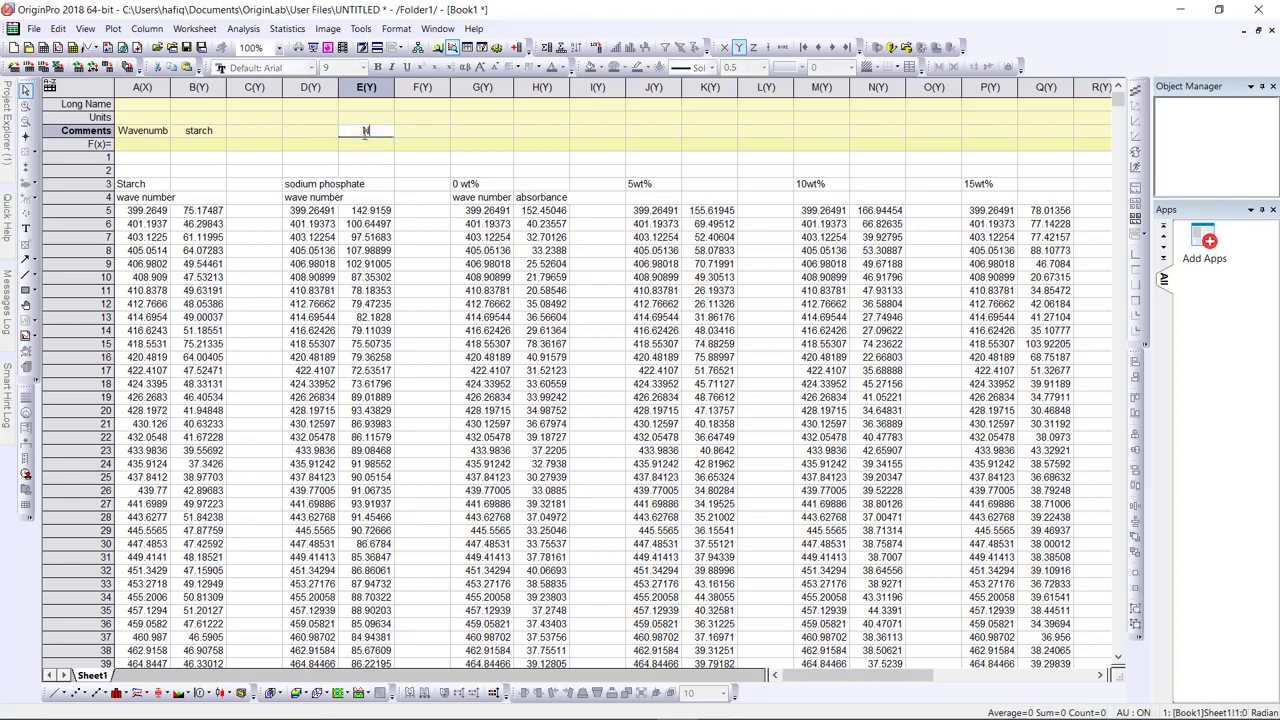
{"action": "type", "text": "Na3PO4"}
Step: Enter "0wt%" as the comment of column H, the absorbance data of the 0 wt% sample
{"action": "left_click", "coordinate": [474, 186]}
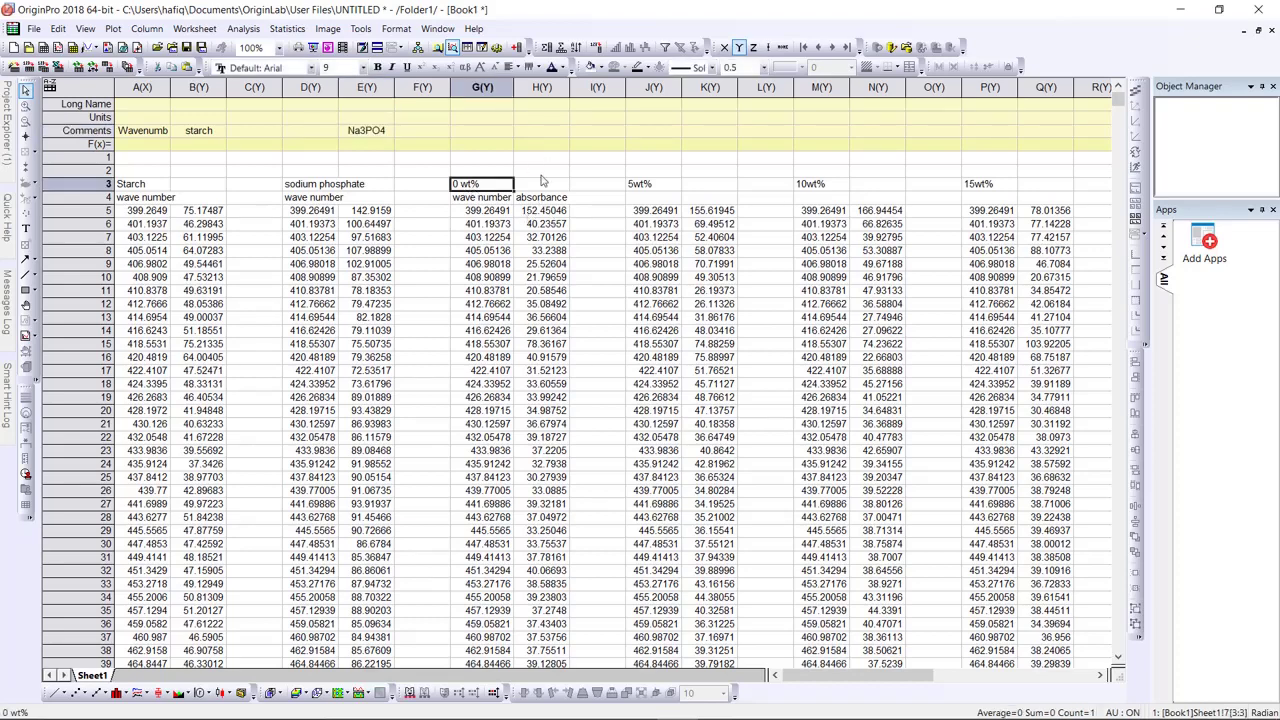
{"action": "left_click", "coordinate": [543, 133]}
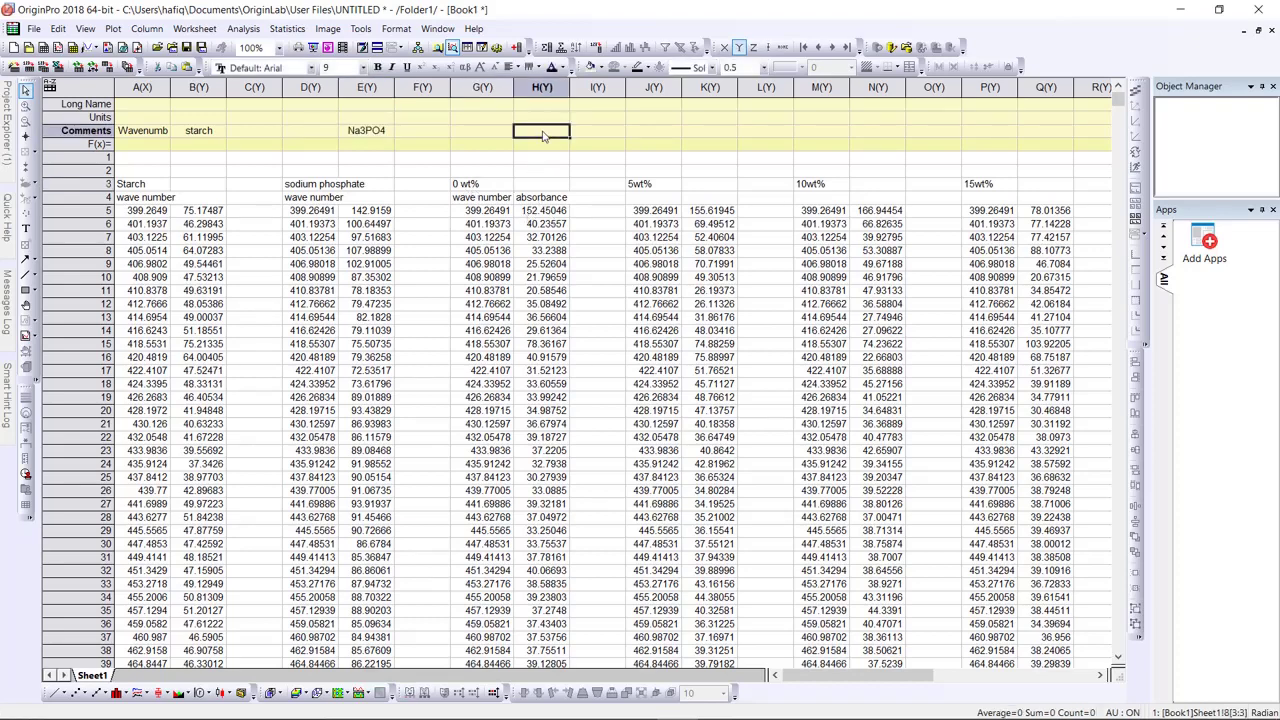
{"action": "double_click", "coordinate": [543, 133]}
{"action": "type", "text": "0wt"}
{"action": "type", "text": "%"}
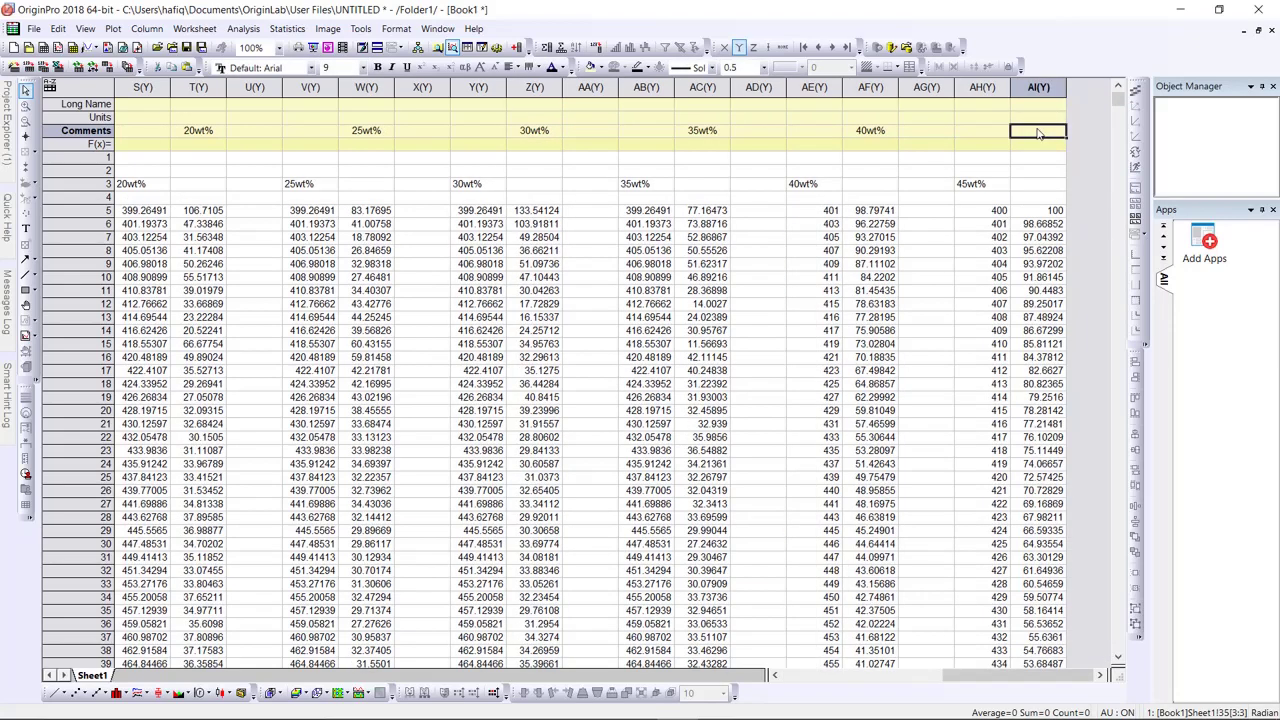
Step: Enter "45wt%" as the comment of column AI, the 45 wt% sample's data
{"action": "double_click", "coordinate": [1036, 130]}
{"action": "type", "text": "45wt%"}
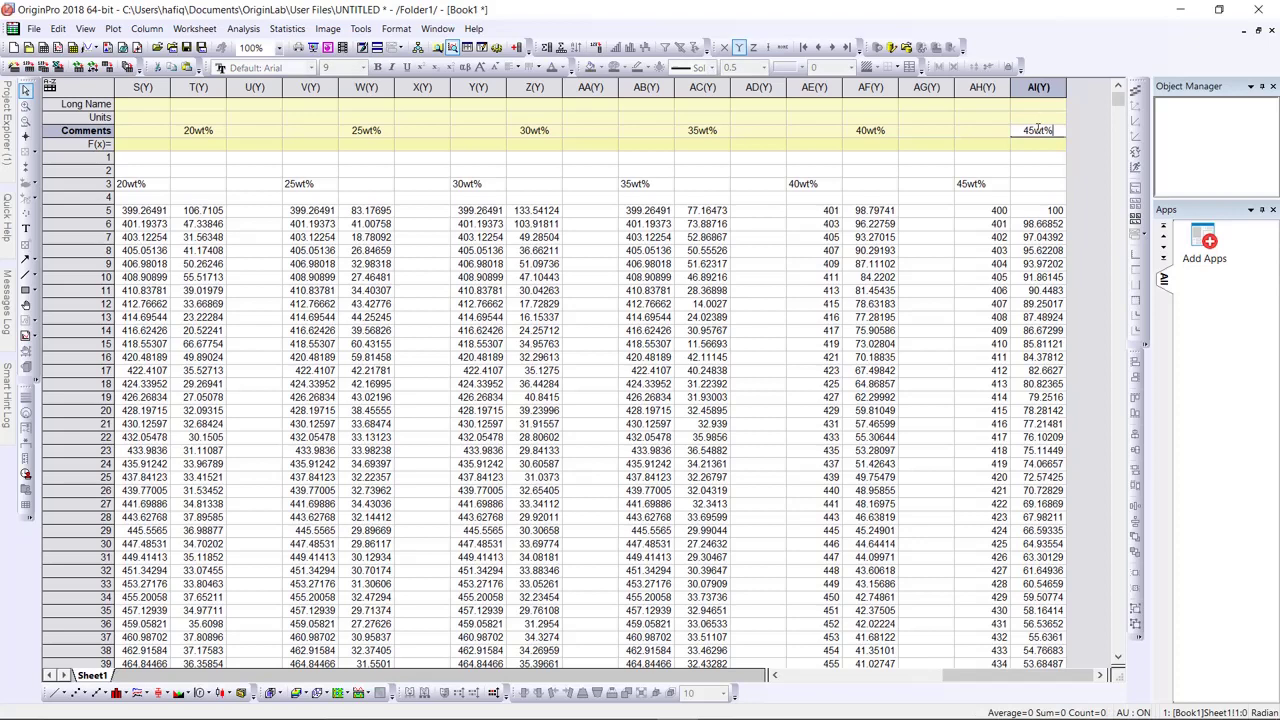
Step: Compare the wavenumber columns A, D, G, J and M and their first values across the data sets
{"action": "left_click_drag", "start_coordinate": [1000, 675], "coordinate": [806, 682]}
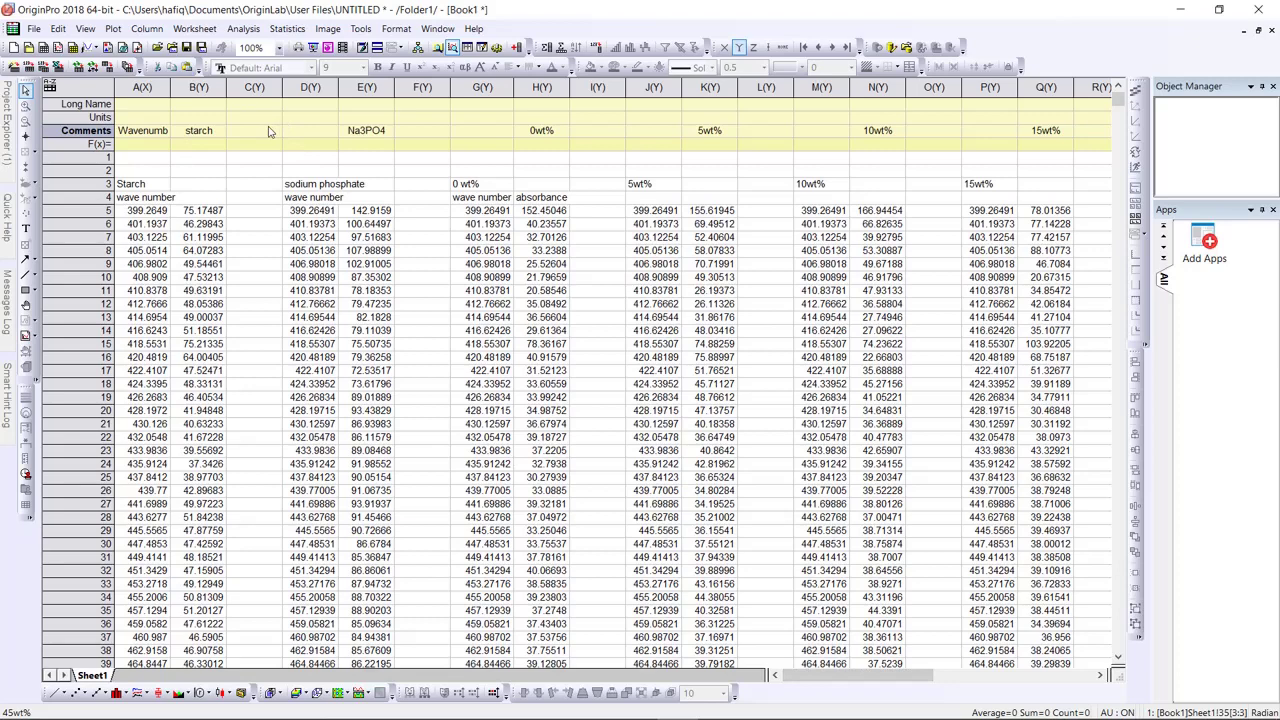
{"action": "left_click", "coordinate": [480, 88]}
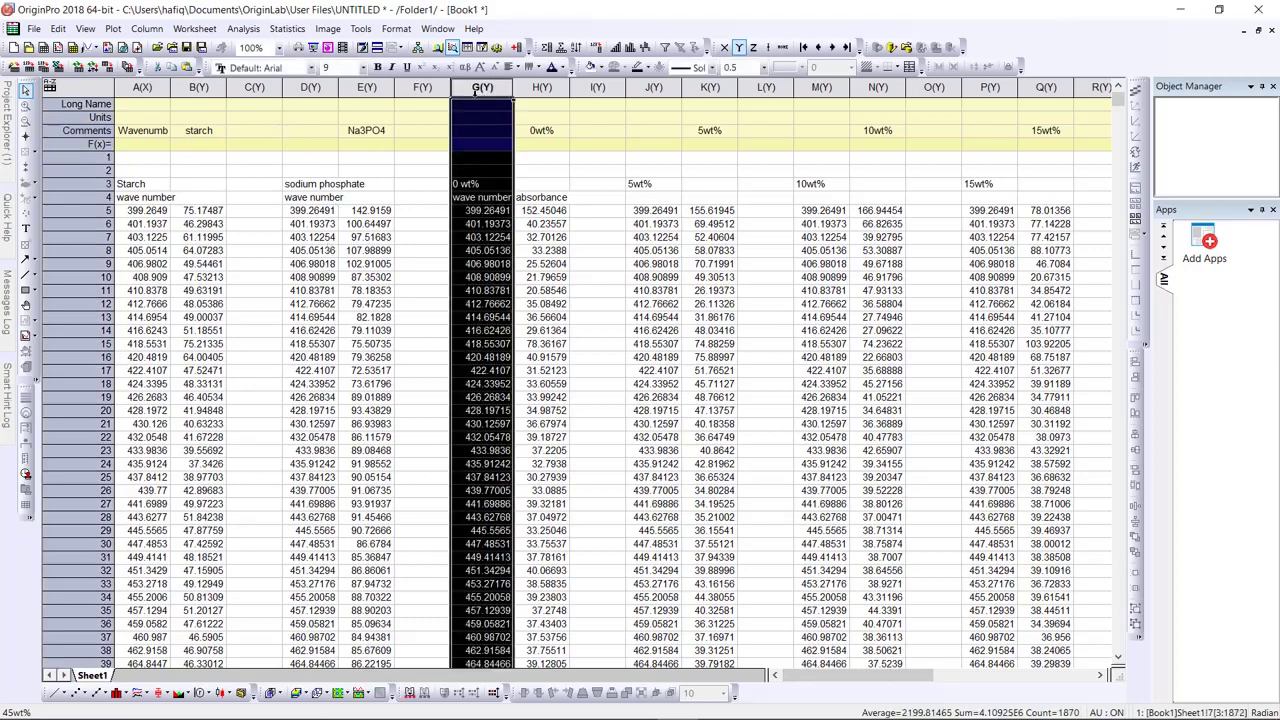
{"action": "left_click", "coordinate": [310, 88]}
{"action": "left_click", "coordinate": [653, 88]}
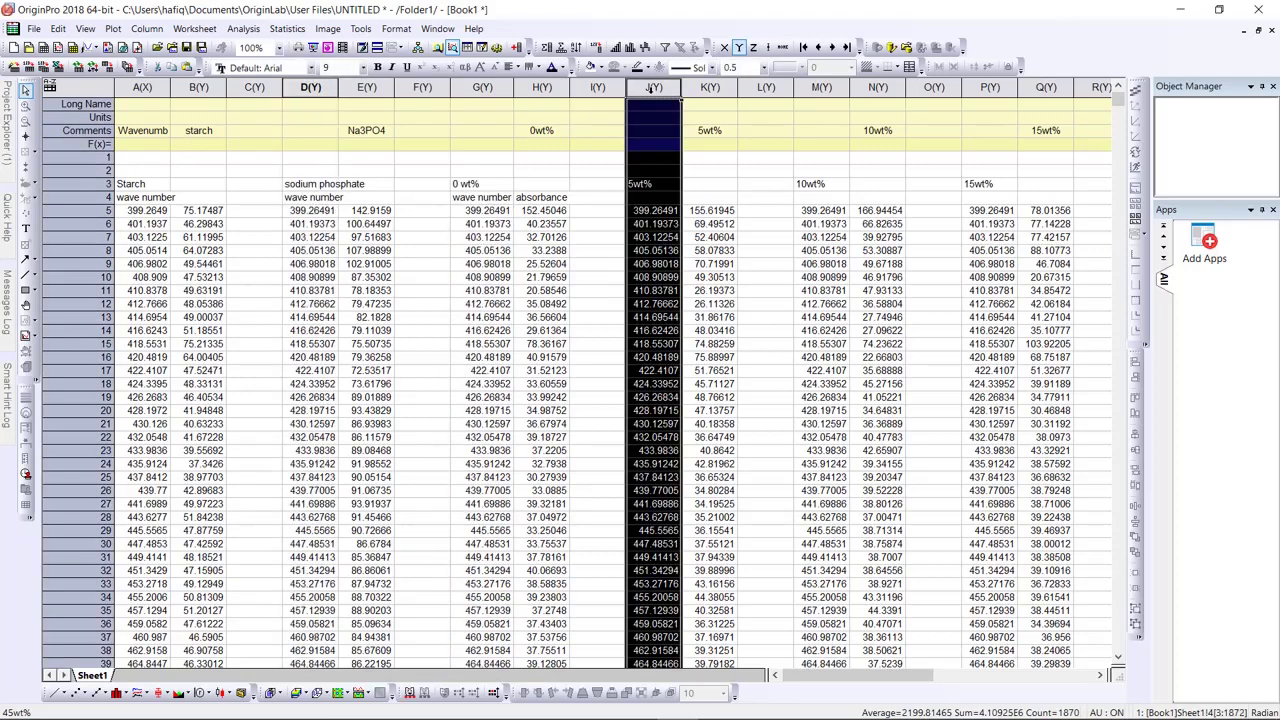
{"action": "left_click", "coordinate": [821, 88]}
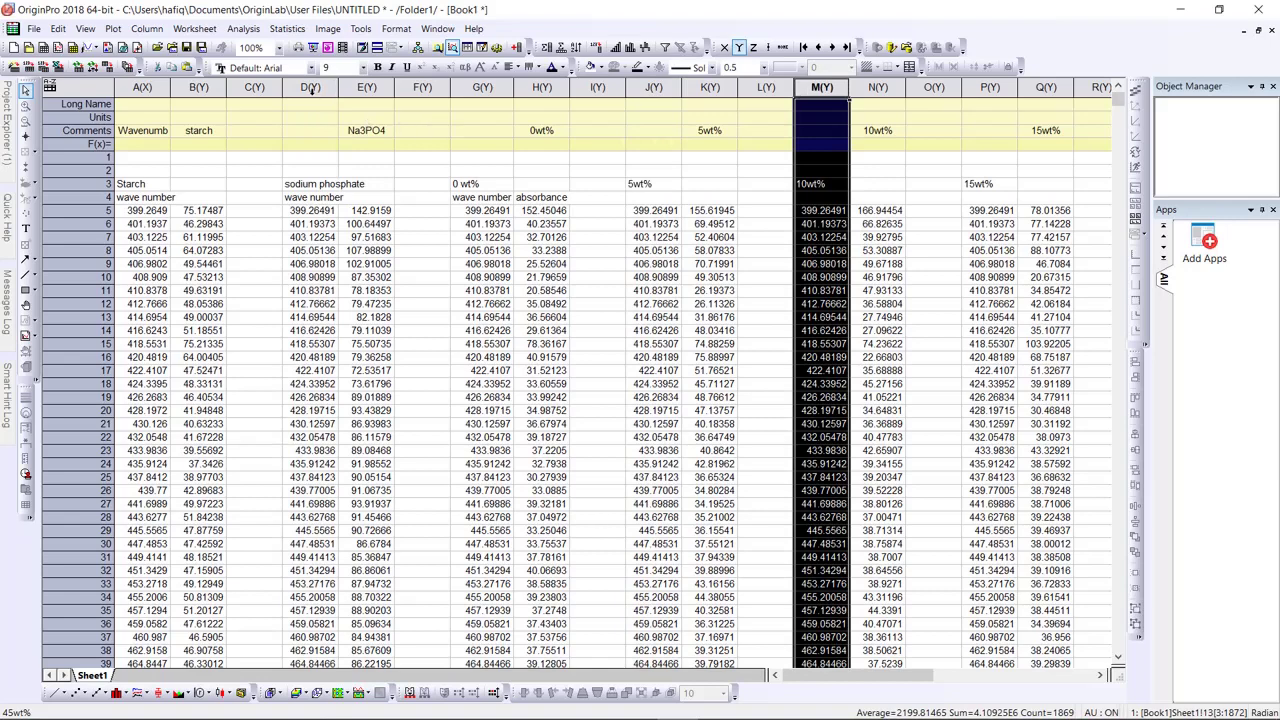
{"action": "left_click", "coordinate": [143, 88]}
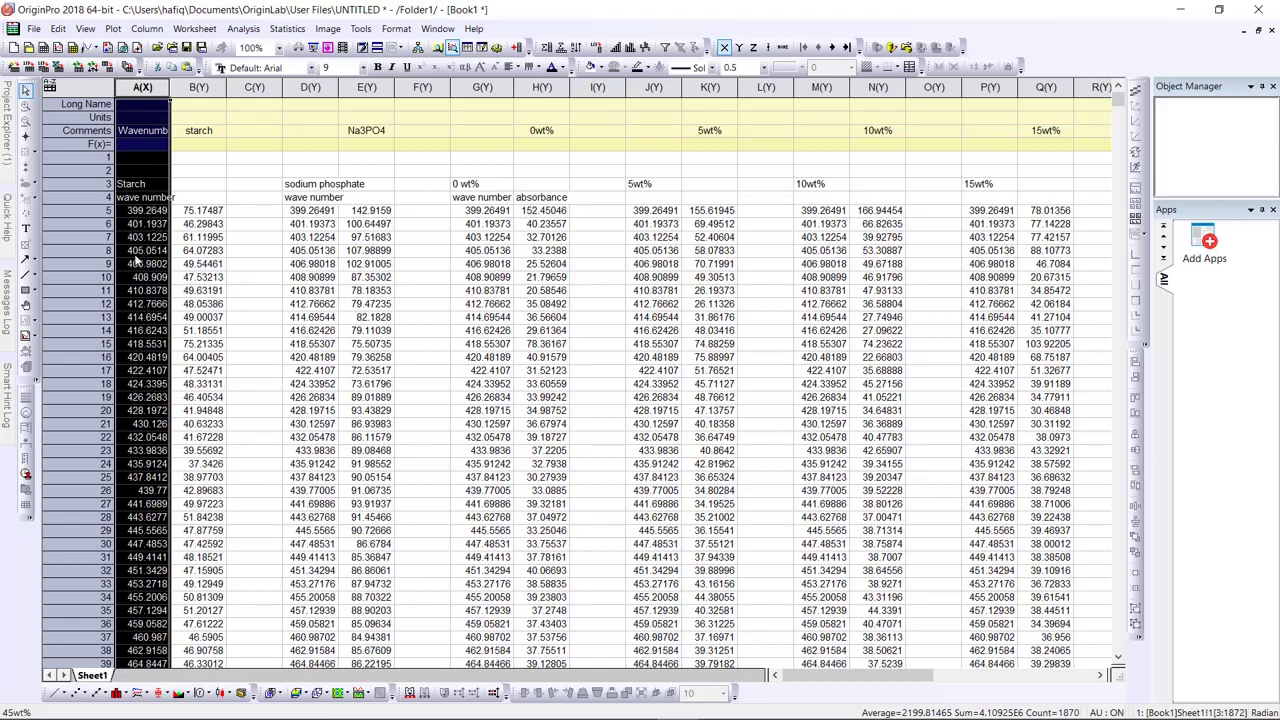
{"action": "left_click", "coordinate": [296, 213]}
{"action": "left_click", "coordinate": [466, 208]}
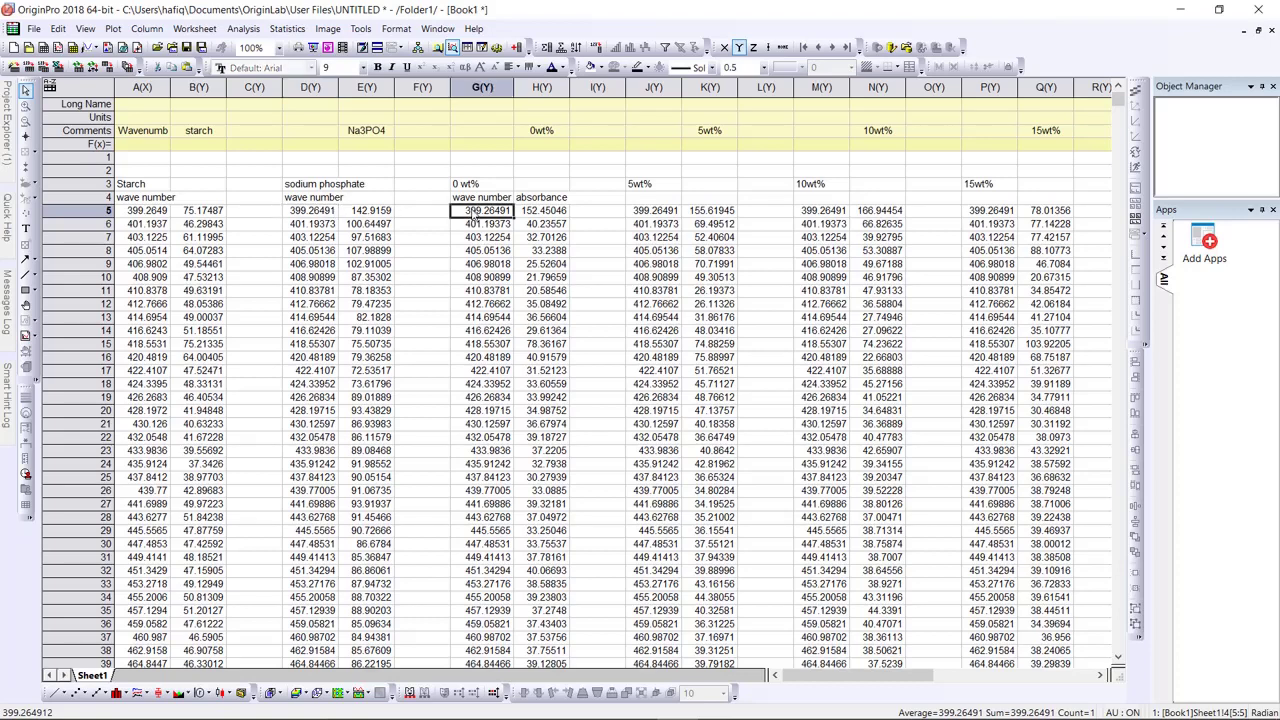
{"action": "left_click", "coordinate": [650, 212]}
{"action": "left_click", "coordinate": [816, 212]}
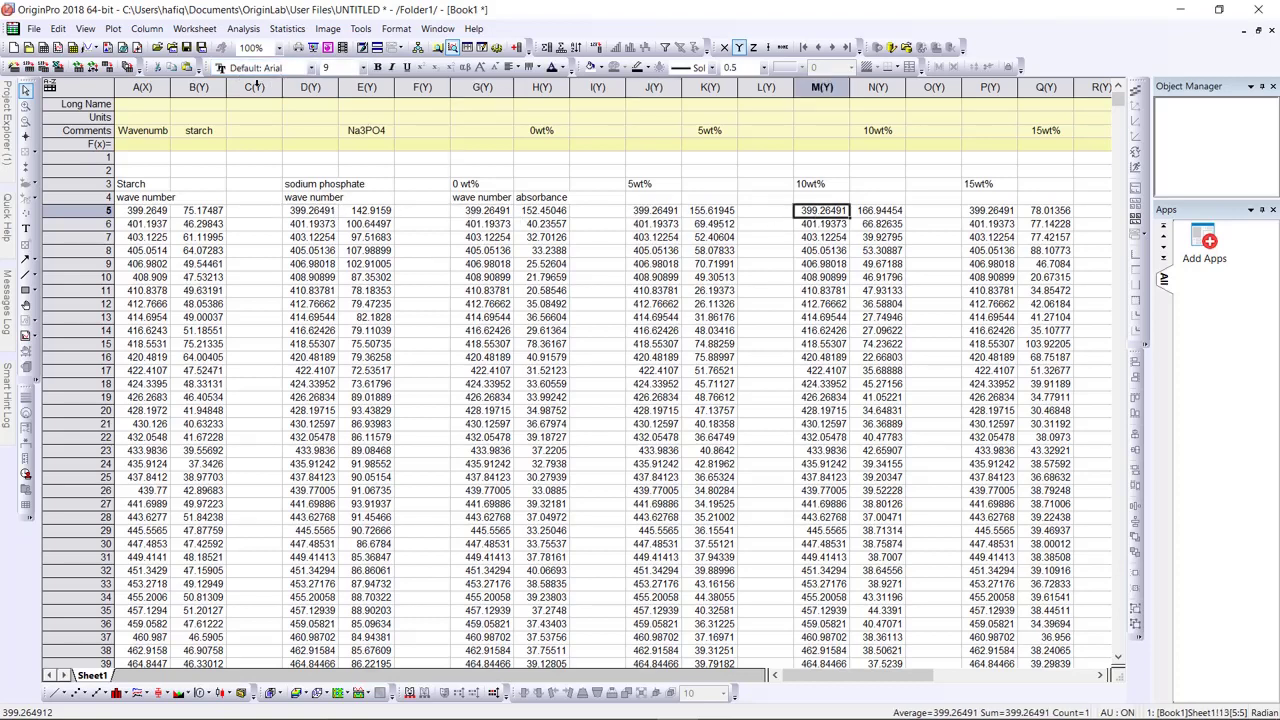
Step: Delete the empty and repeated wavenumber columns together, from C and D, F and G through AG and AH, keeping column A and the labelled sample columns
{"action": "left_click", "coordinate": [256, 87]}
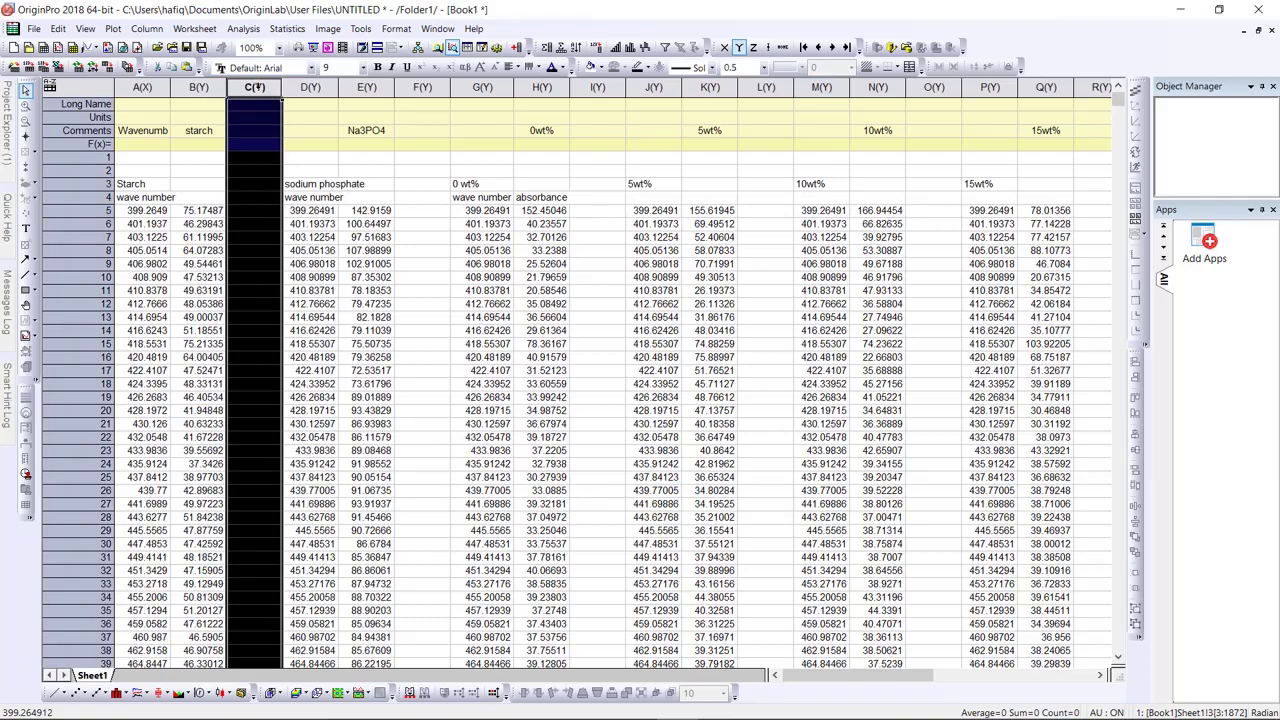
{"action": "left_click", "coordinate": [309, 88]}
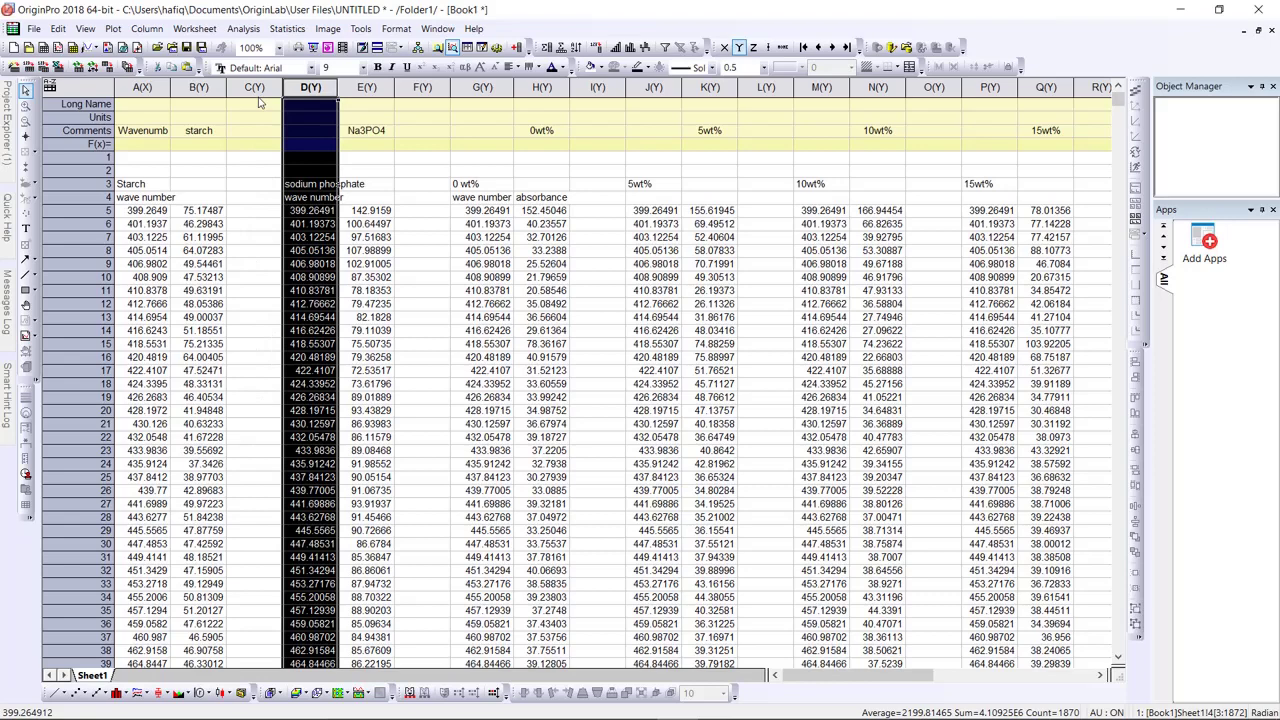
{"action": "left_click", "coordinate": [256, 90]}
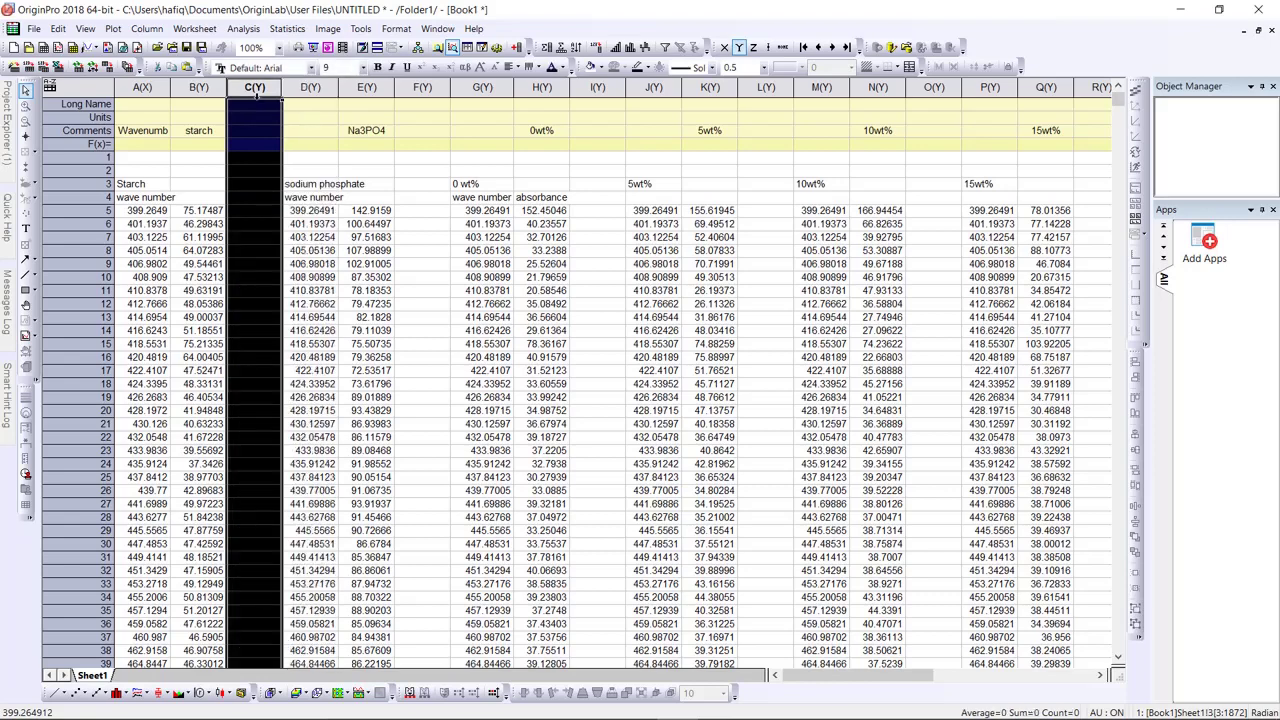
{"action": "left_click", "coordinate": [309, 87], "text": "shift"}
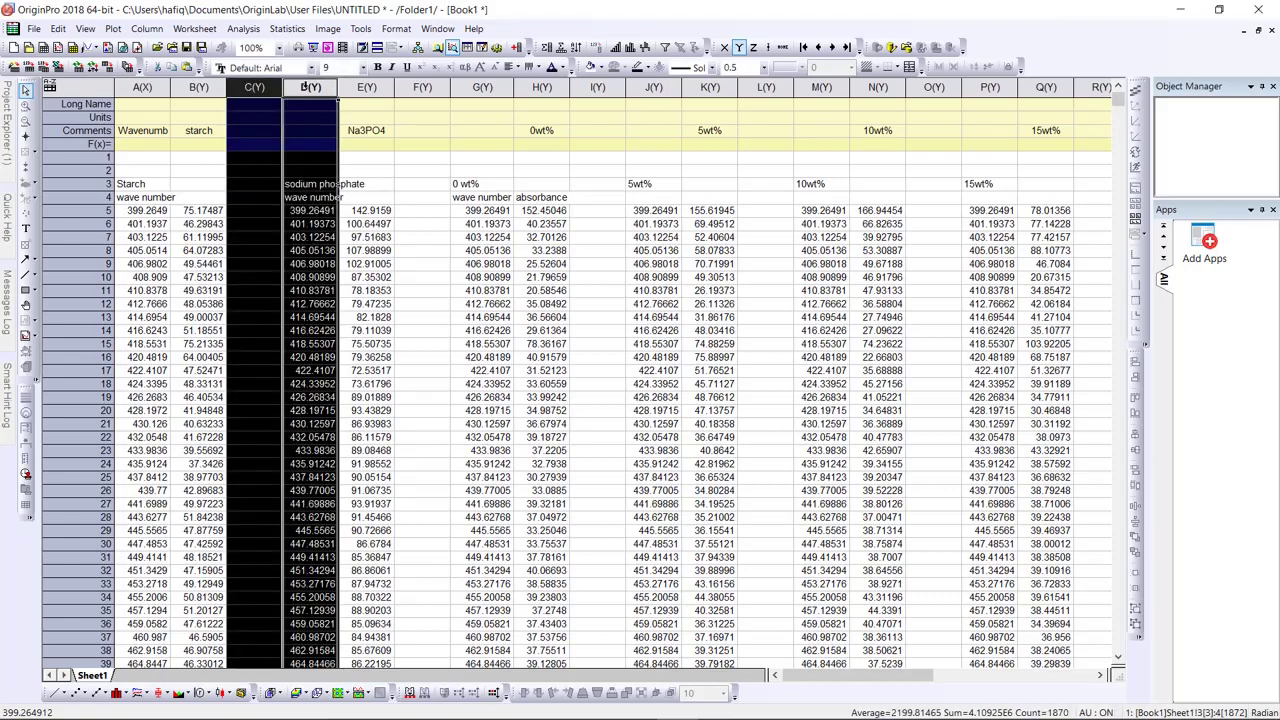
{"action": "left_click", "coordinate": [420, 88], "text": "ctrl"}
{"action": "left_click", "coordinate": [482, 88], "text": "ctrl"}
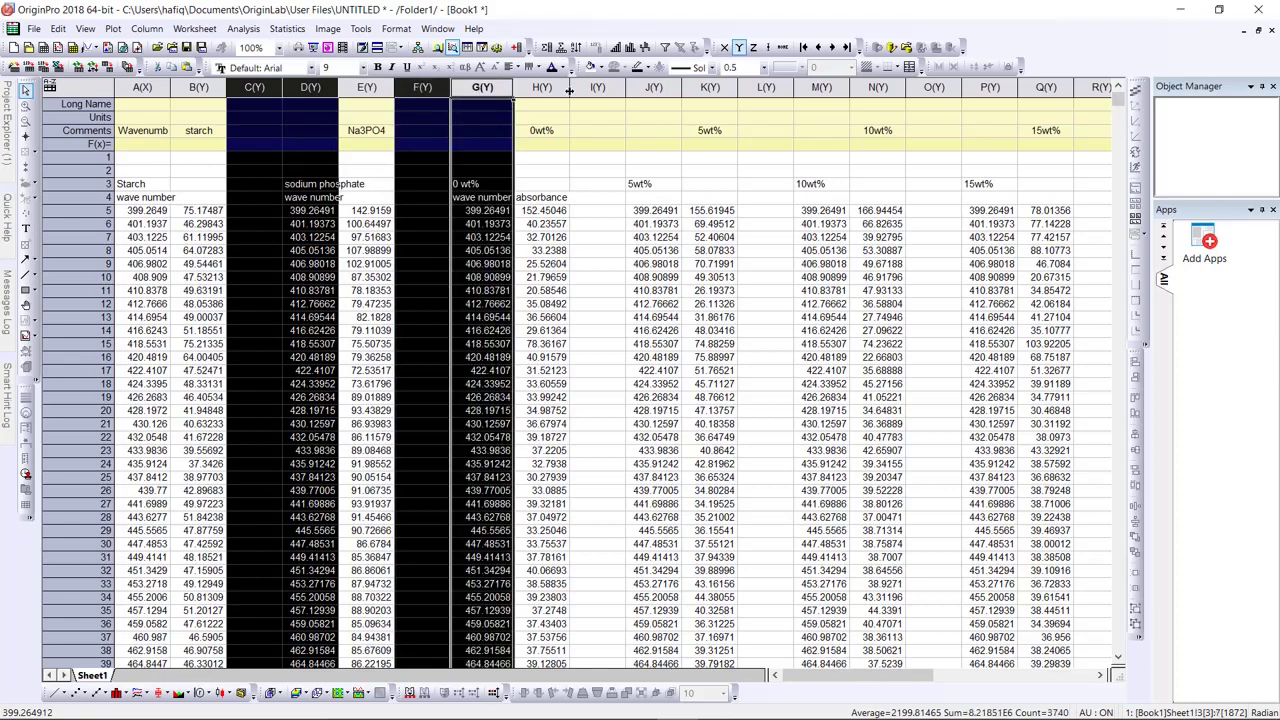
{"action": "left_click", "coordinate": [597, 88], "text": "ctrl"}
{"action": "left_click", "coordinate": [654, 88], "text": "ctrl"}
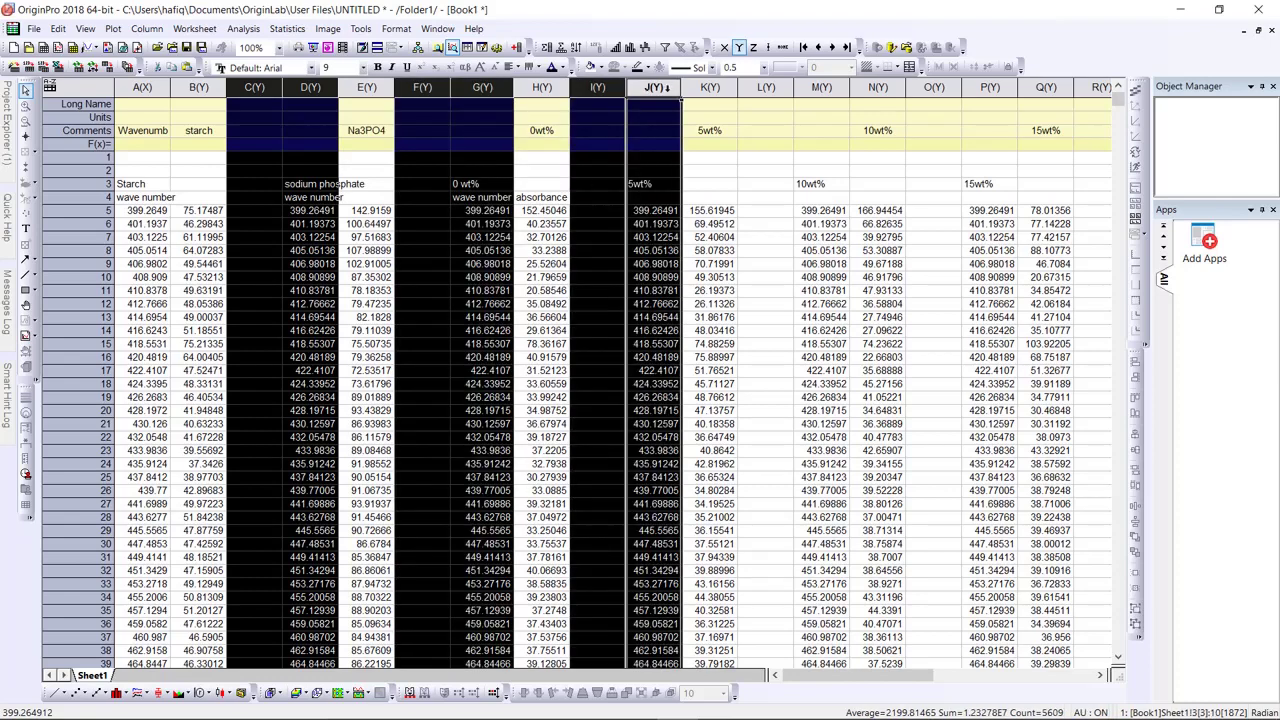
{"action": "left_click", "coordinate": [777, 89], "text": "ctrl"}
{"action": "left_click", "coordinate": [818, 88], "text": "ctrl"}
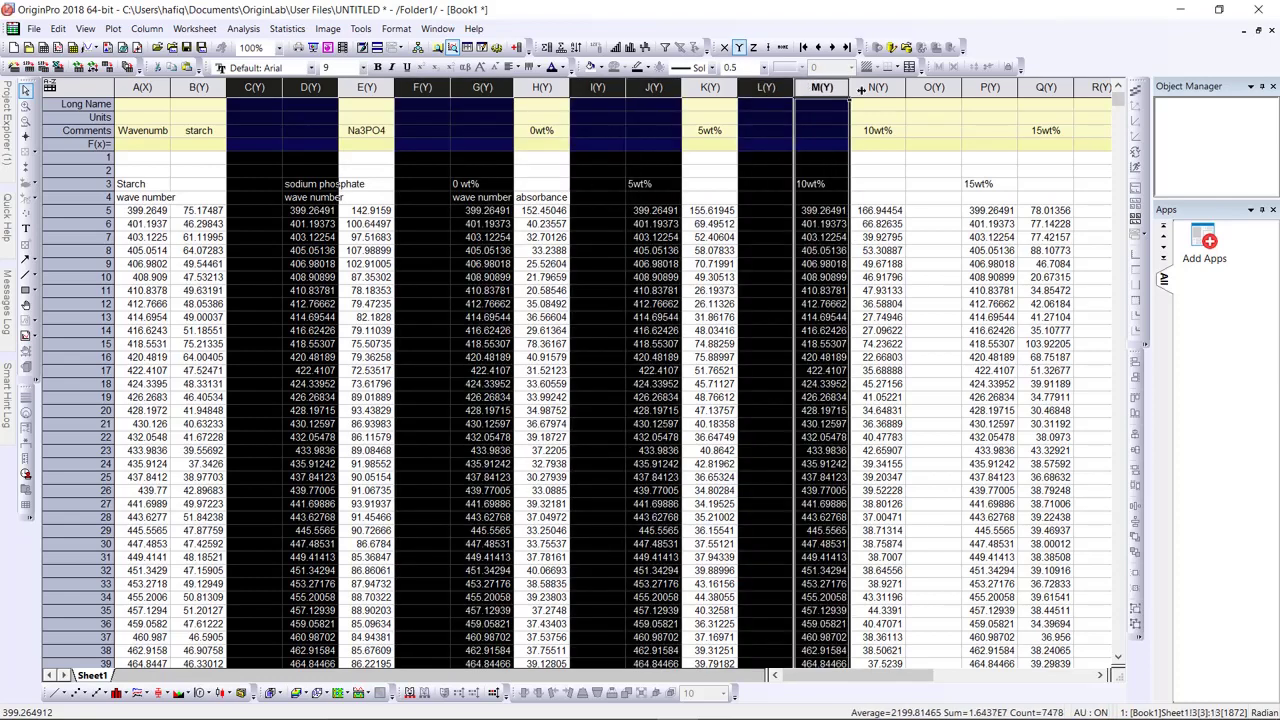
{"action": "left_click", "coordinate": [934, 88], "text": "ctrl"}
{"action": "left_click", "coordinate": [990, 88], "text": "ctrl"}
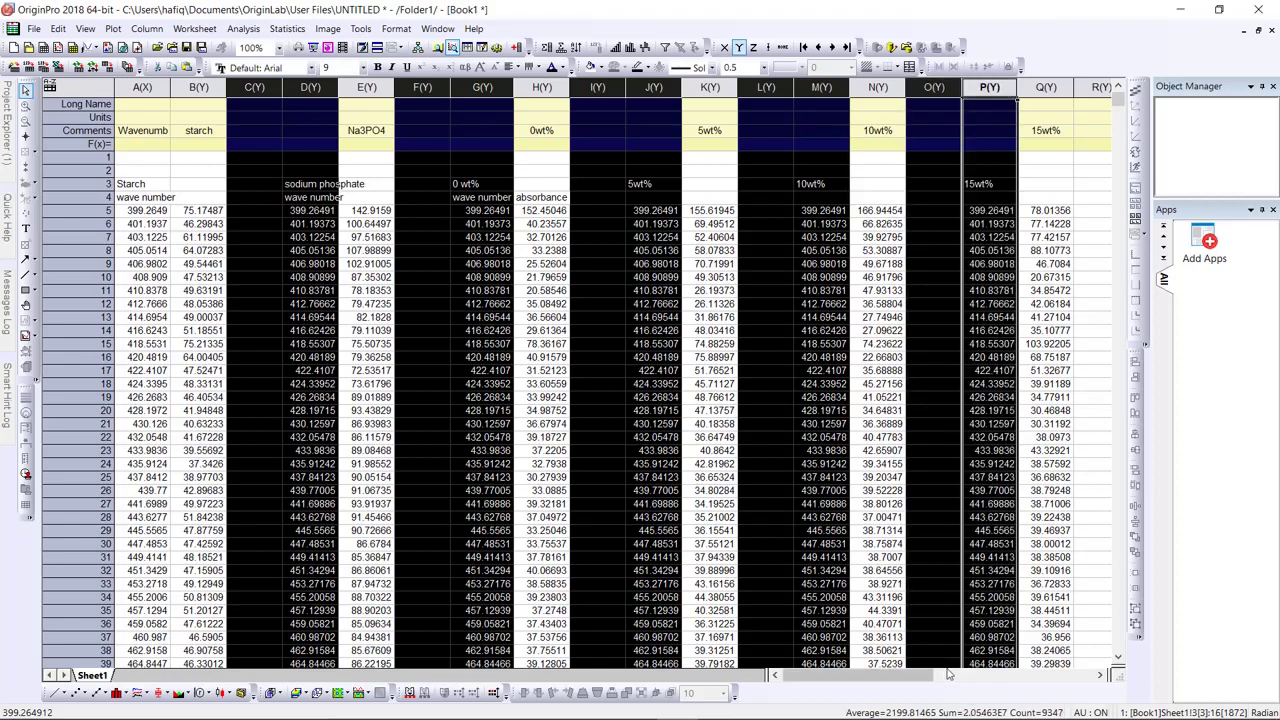
{"action": "left_click_drag", "start_coordinate": [924, 686], "coordinate": [969, 678]}
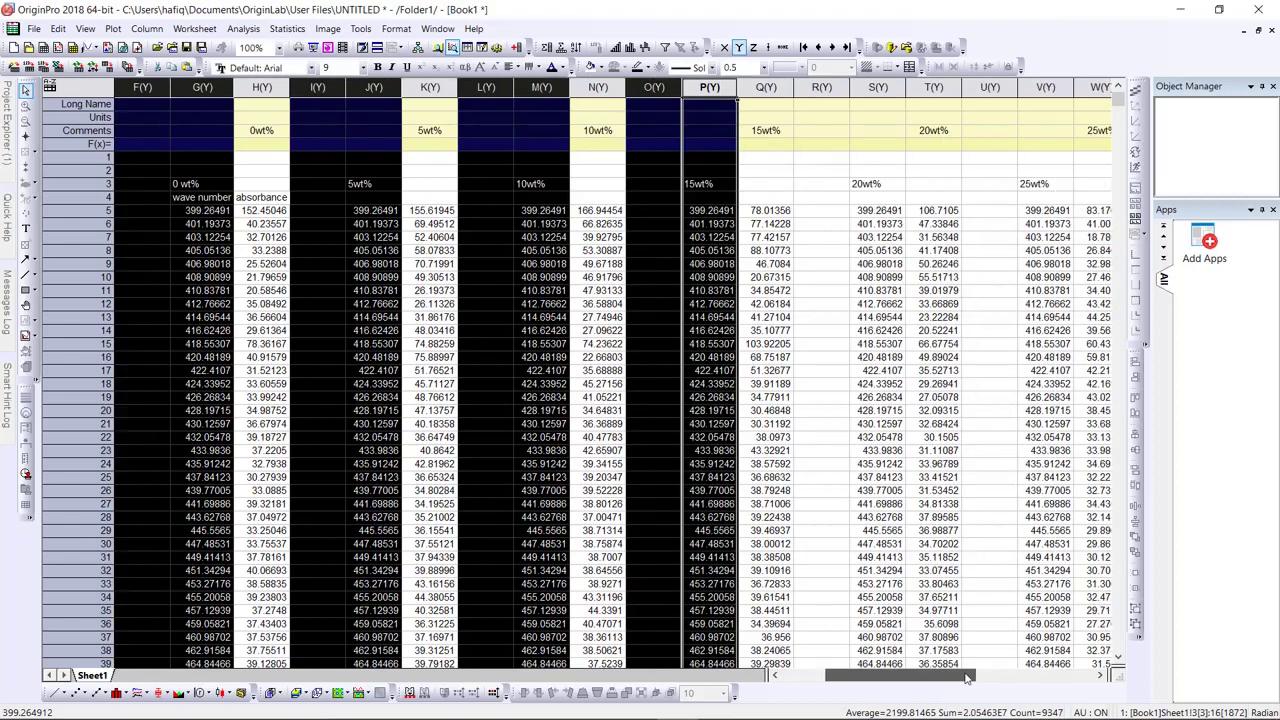
{"action": "left_click", "coordinate": [821, 88], "text": "ctrl"}
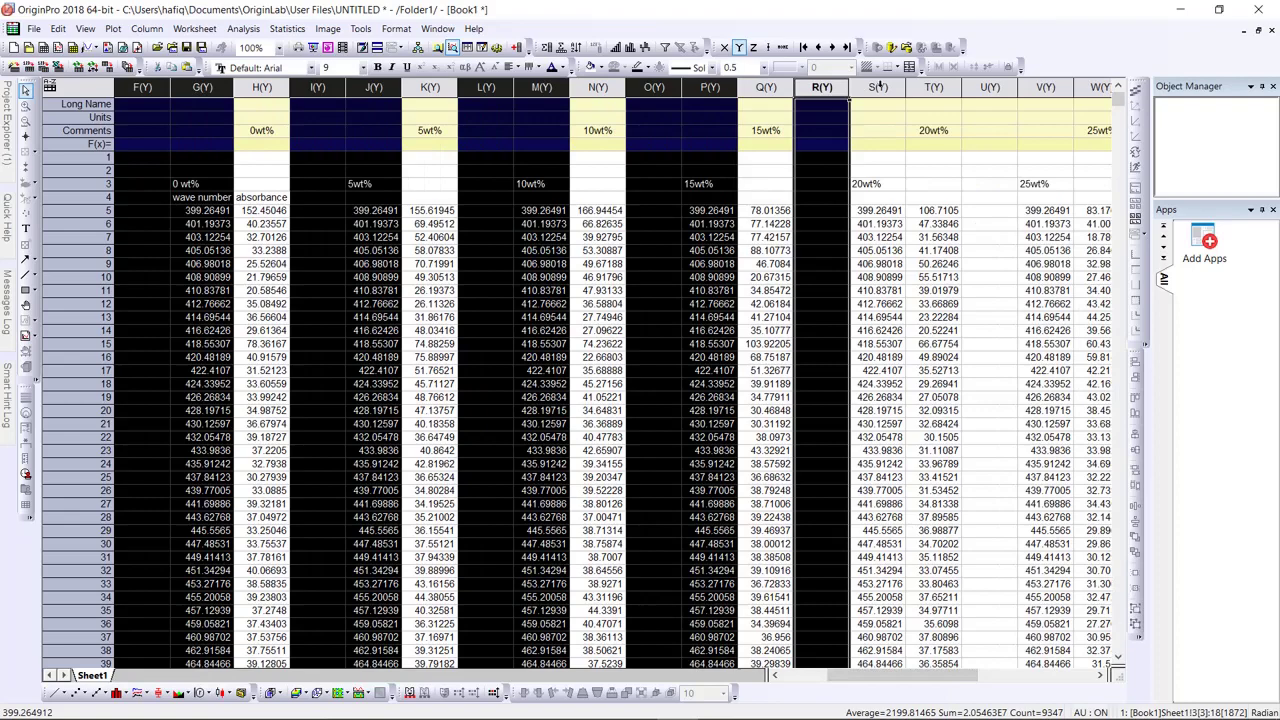
{"action": "left_click", "coordinate": [878, 88], "text": "ctrl"}
{"action": "left_click", "coordinate": [990, 88], "text": "ctrl"}
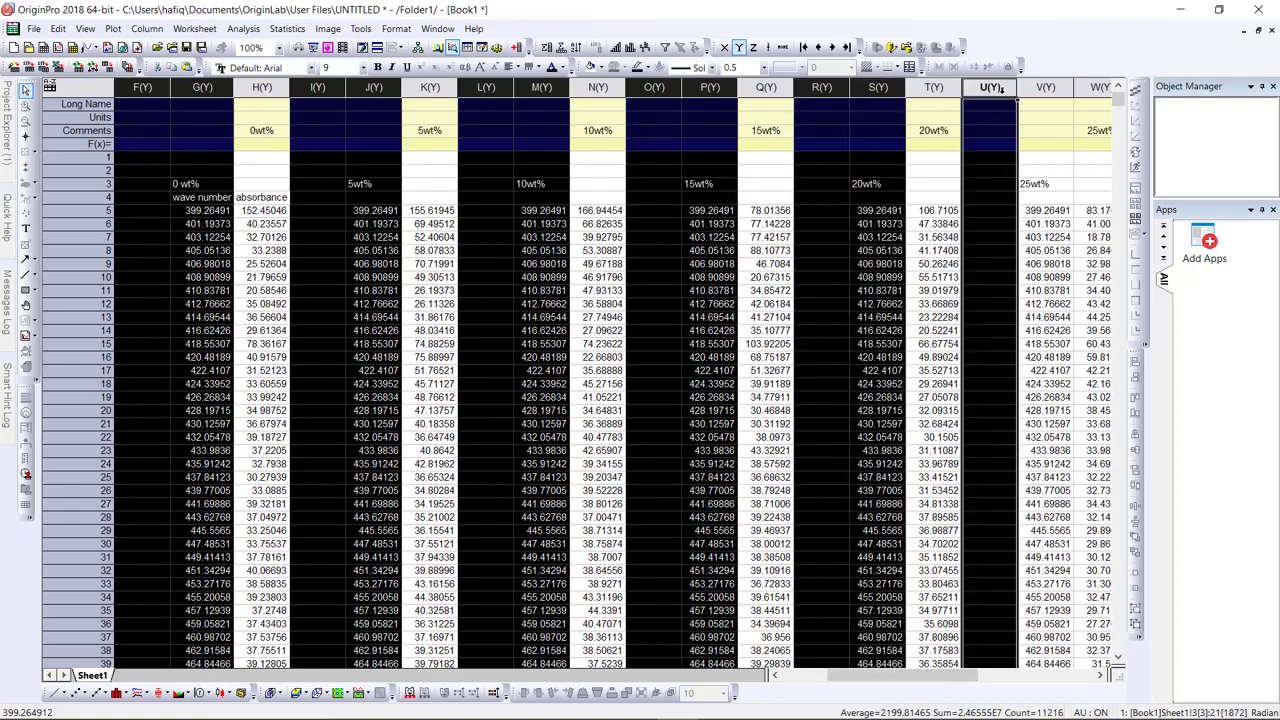
{"action": "left_click", "coordinate": [1030, 88], "text": "ctrl"}
{"action": "left_click_drag", "start_coordinate": [925, 680], "coordinate": [986, 681]}
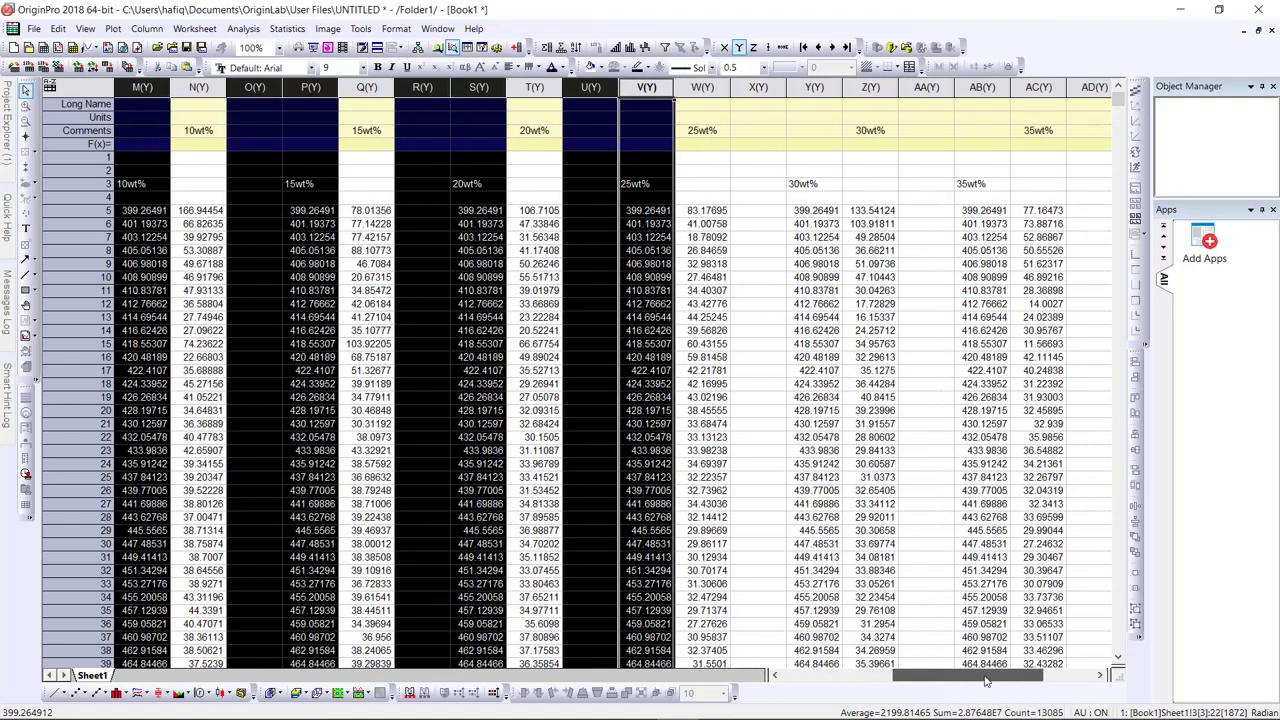
{"action": "left_click", "coordinate": [745, 88], "text": "ctrl"}
{"action": "left_click", "coordinate": [813, 88], "text": "ctrl"}
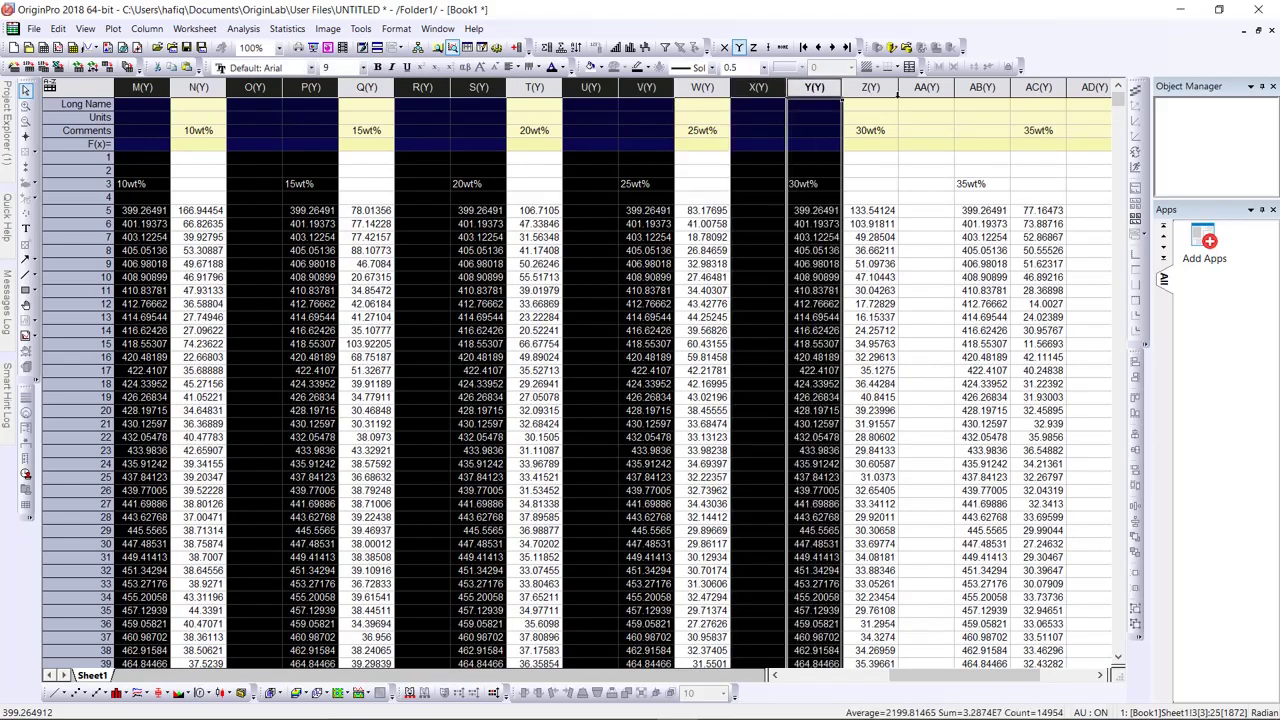
{"action": "left_click", "coordinate": [915, 88], "text": "ctrl"}
{"action": "left_click", "coordinate": [975, 88], "text": "ctrl"}
{"action": "left_click_drag", "start_coordinate": [957, 683], "coordinate": [1003, 683]}
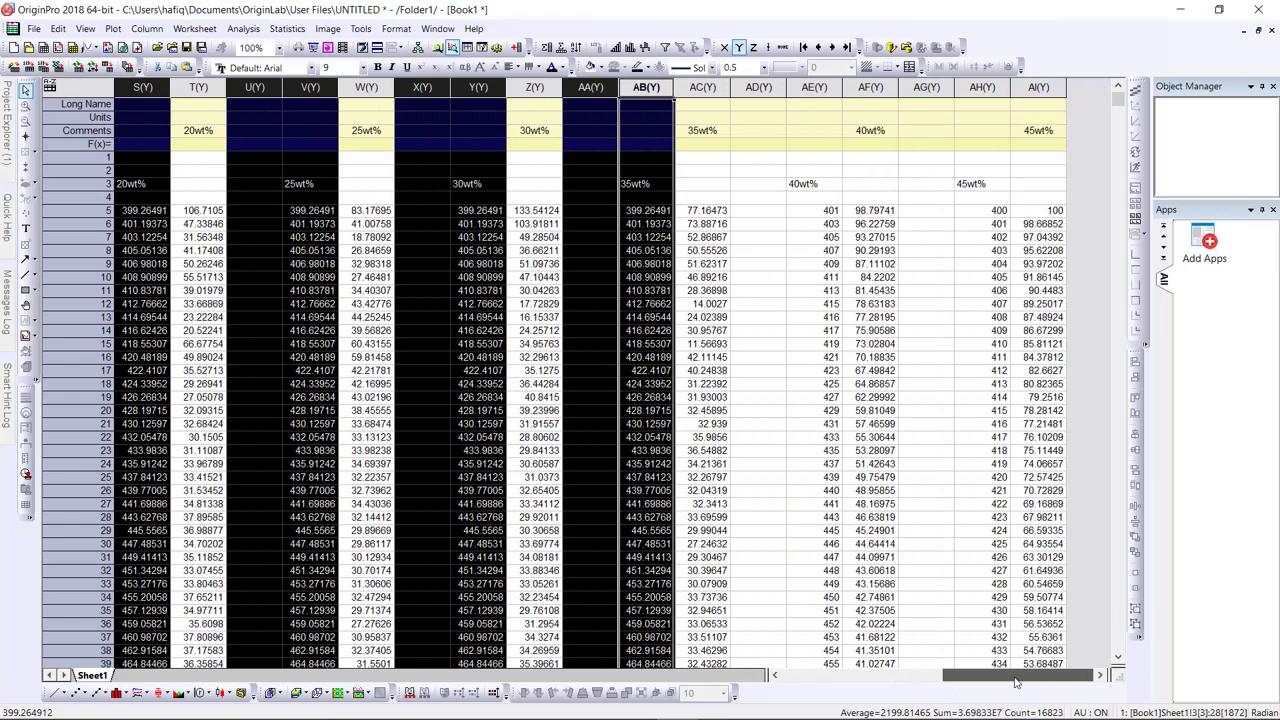
{"action": "left_click", "coordinate": [760, 88], "text": "ctrl"}
{"action": "left_click", "coordinate": [813, 88], "text": "ctrl"}
{"action": "left_click", "coordinate": [945, 89], "text": "ctrl"}
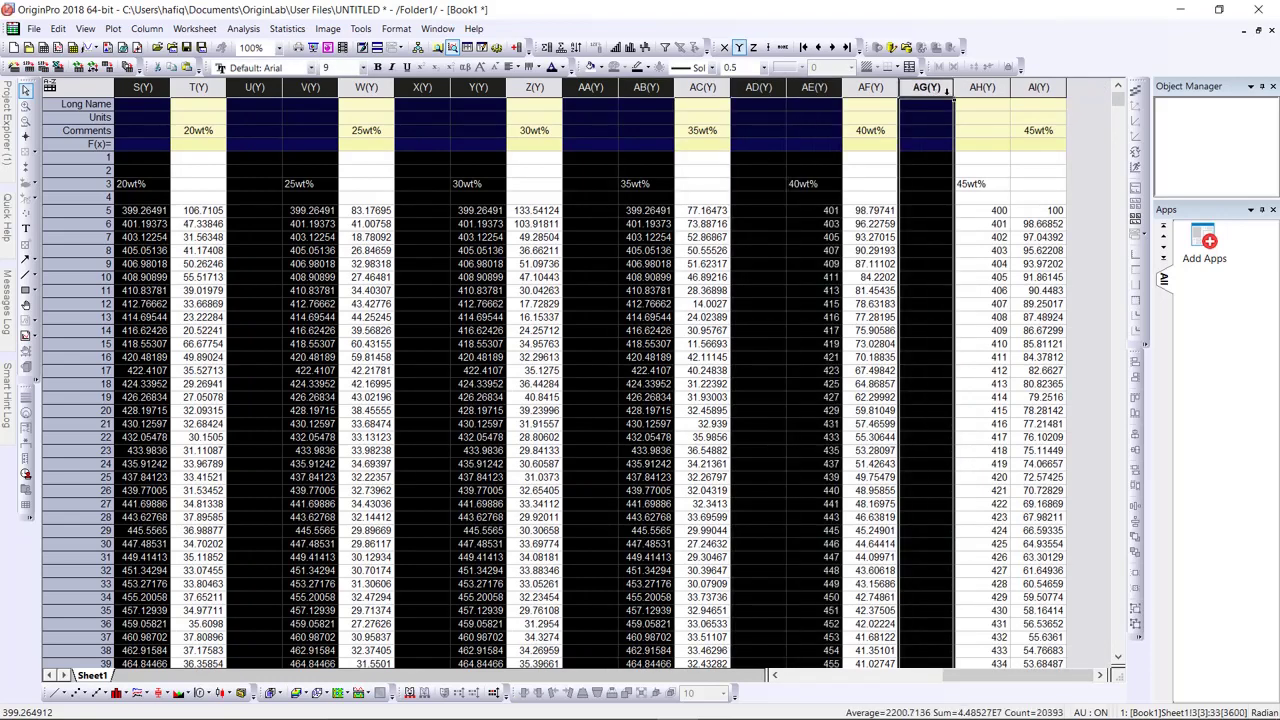
{"action": "left_click", "coordinate": [982, 88], "text": "ctrl"}
{"action": "right_click", "coordinate": [980, 145]}
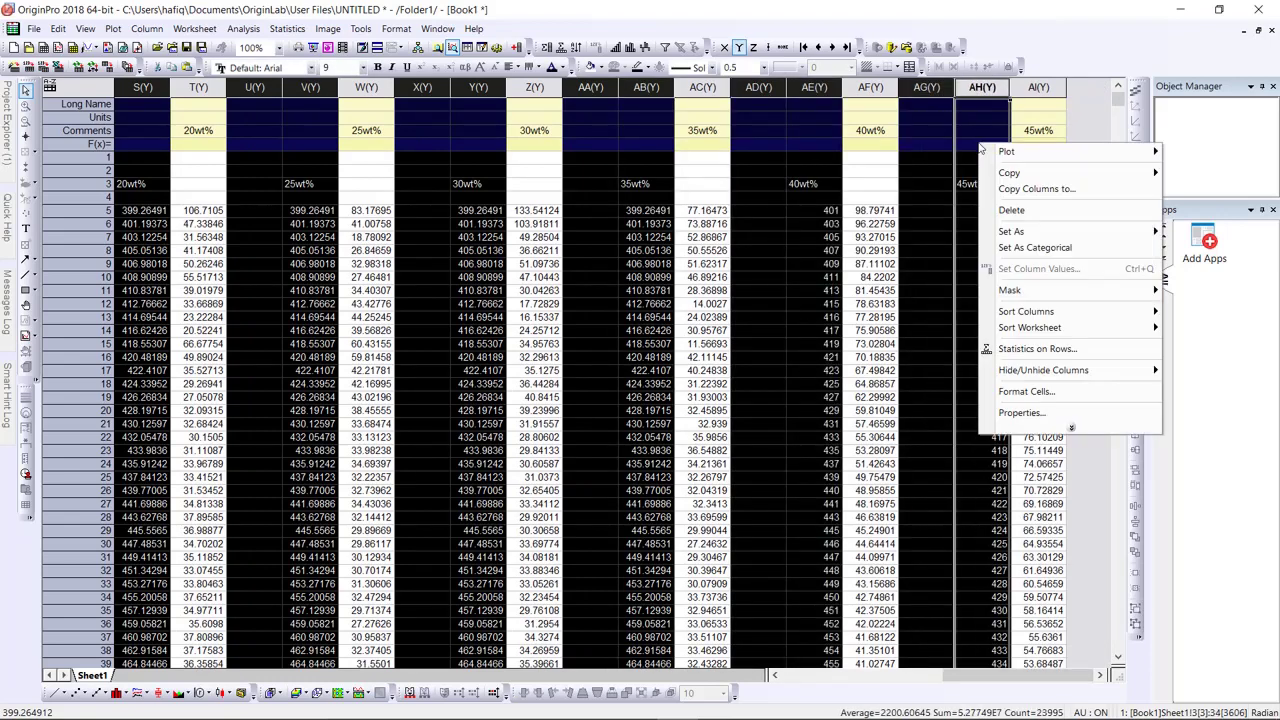
{"action": "left_click", "coordinate": [1012, 210]}
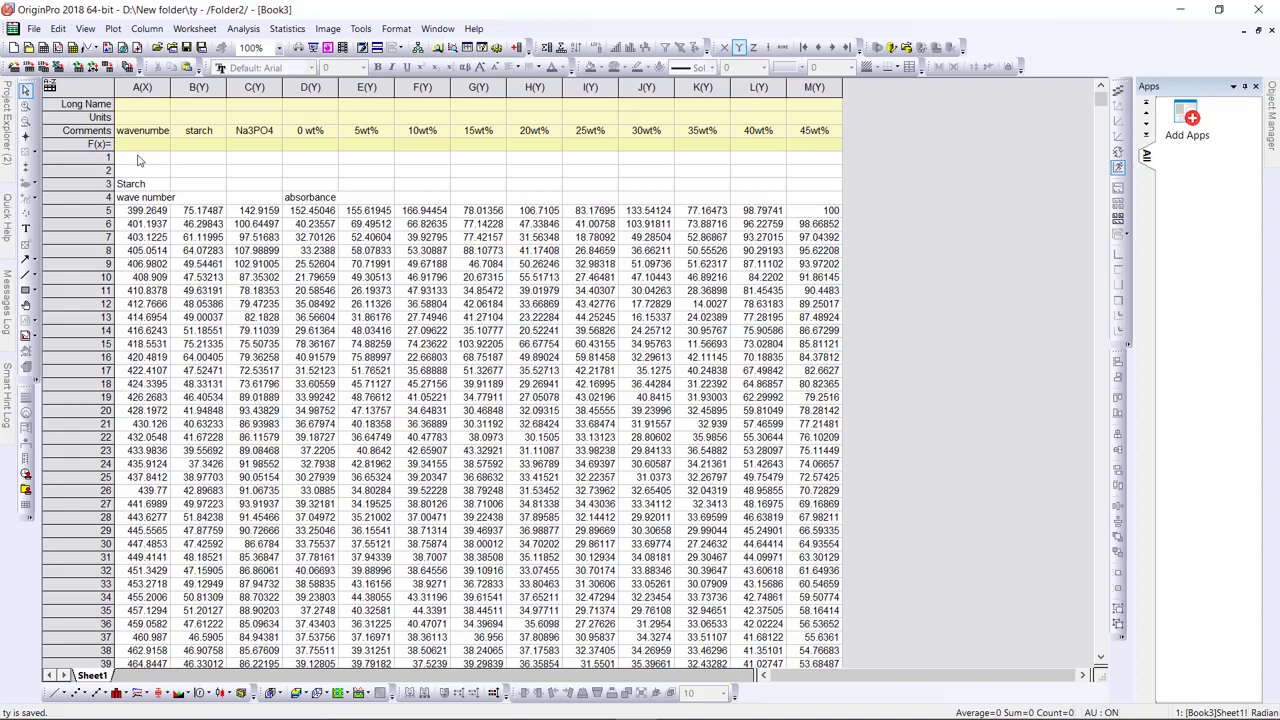
Step: Delete worksheet rows 1 to 4, which hold the blank cells and leftover text headings above the data
{"action": "left_click_drag", "start_coordinate": [100, 158], "coordinate": [101, 198]}
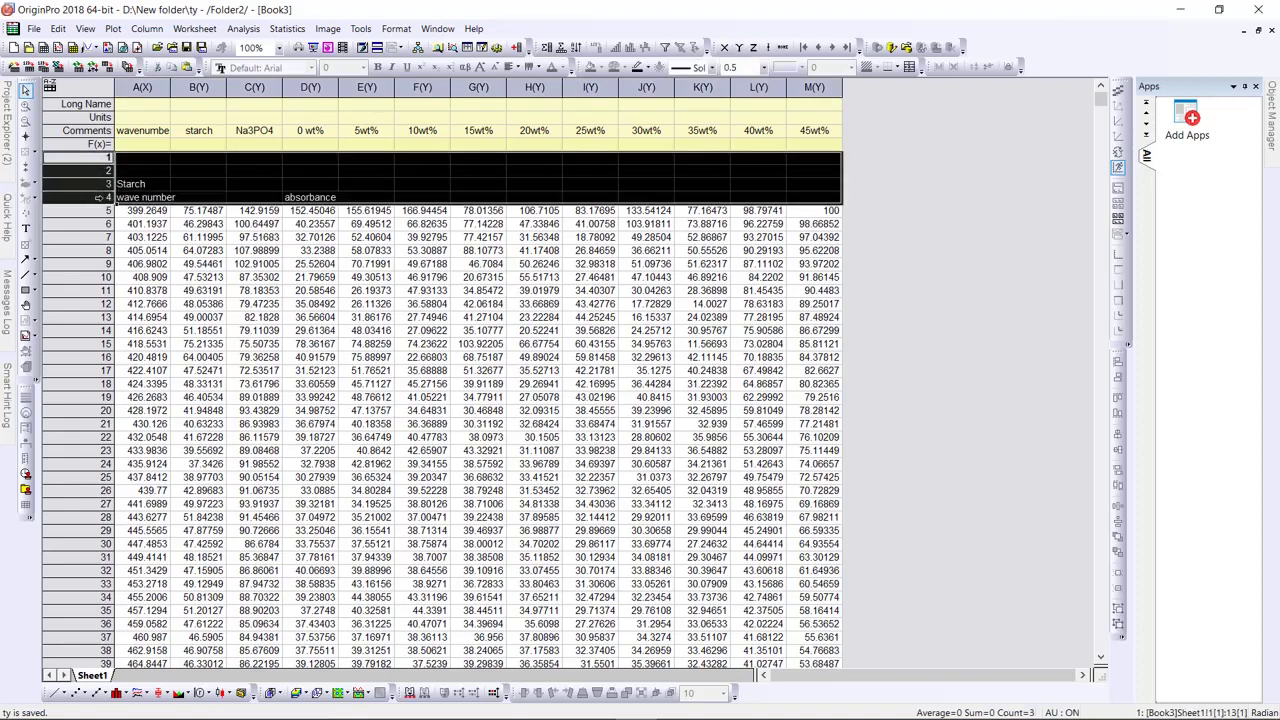
{"action": "right_click", "coordinate": [143, 184]}
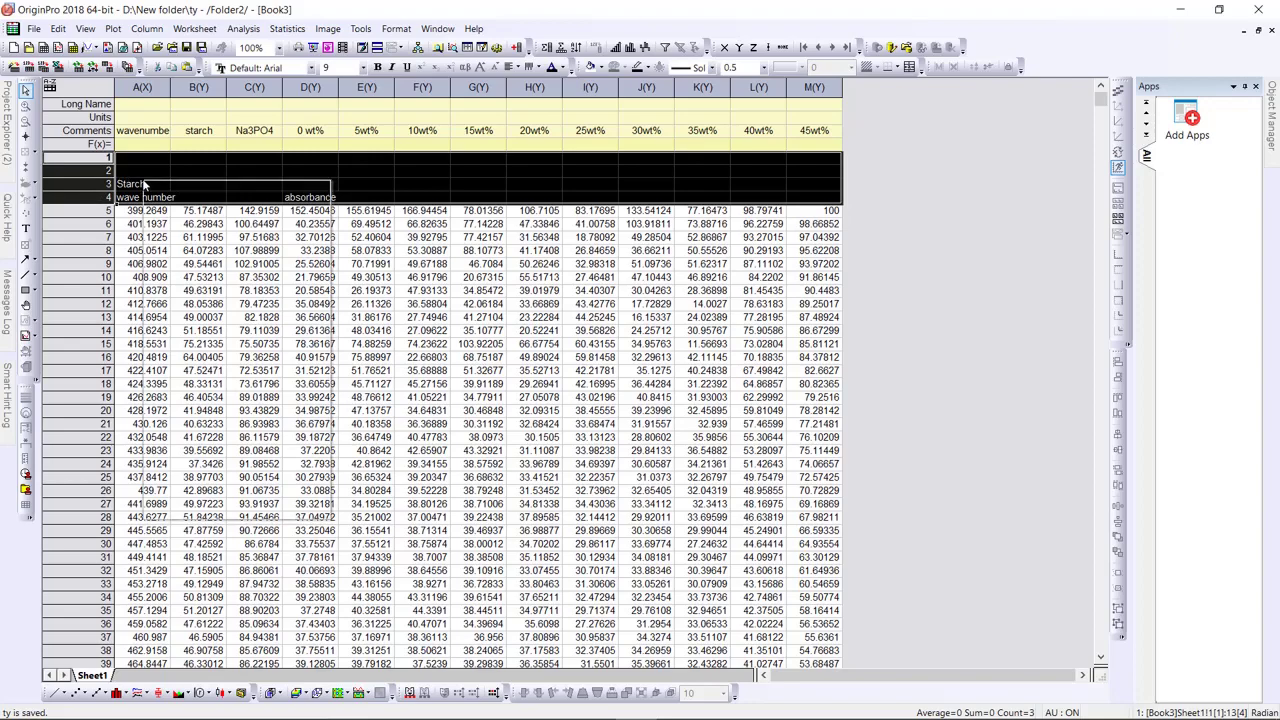
{"action": "left_click", "coordinate": [197, 297]}
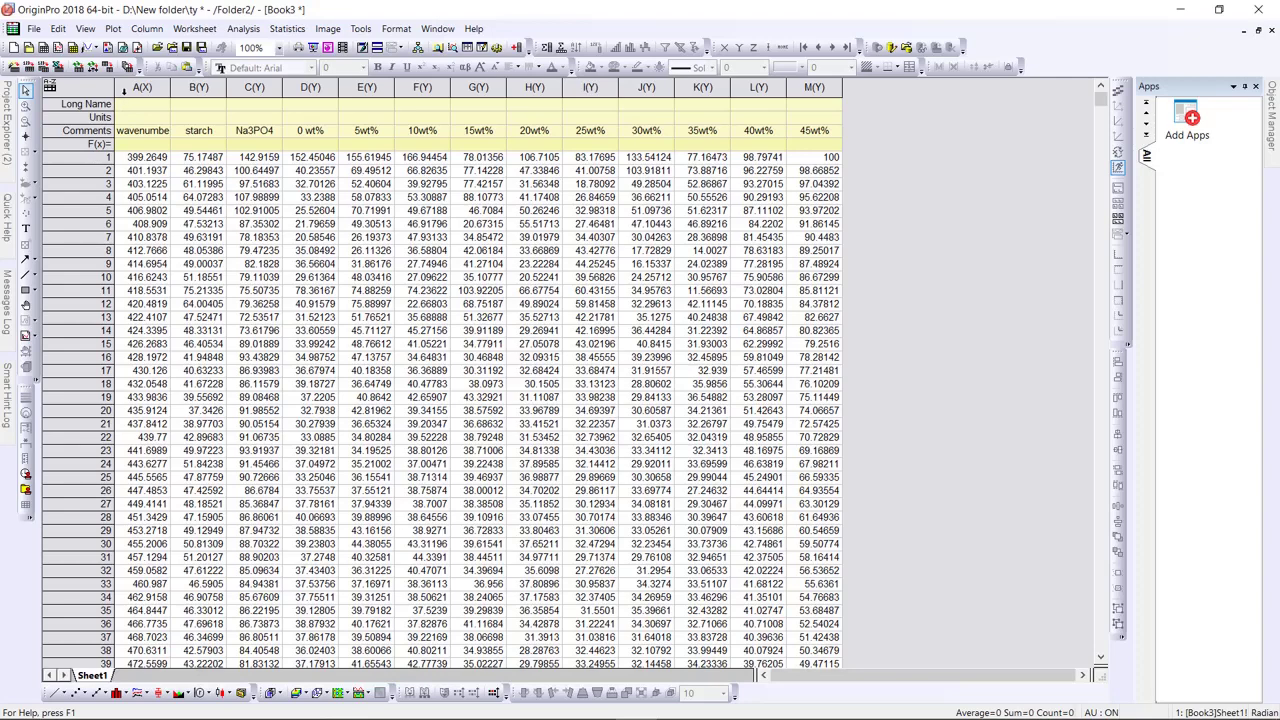
Step: Plot columns A through M as a Stacked Lines by Y Offsets graph
{"action": "left_click_drag", "start_coordinate": [123, 89], "coordinate": [840, 90]}
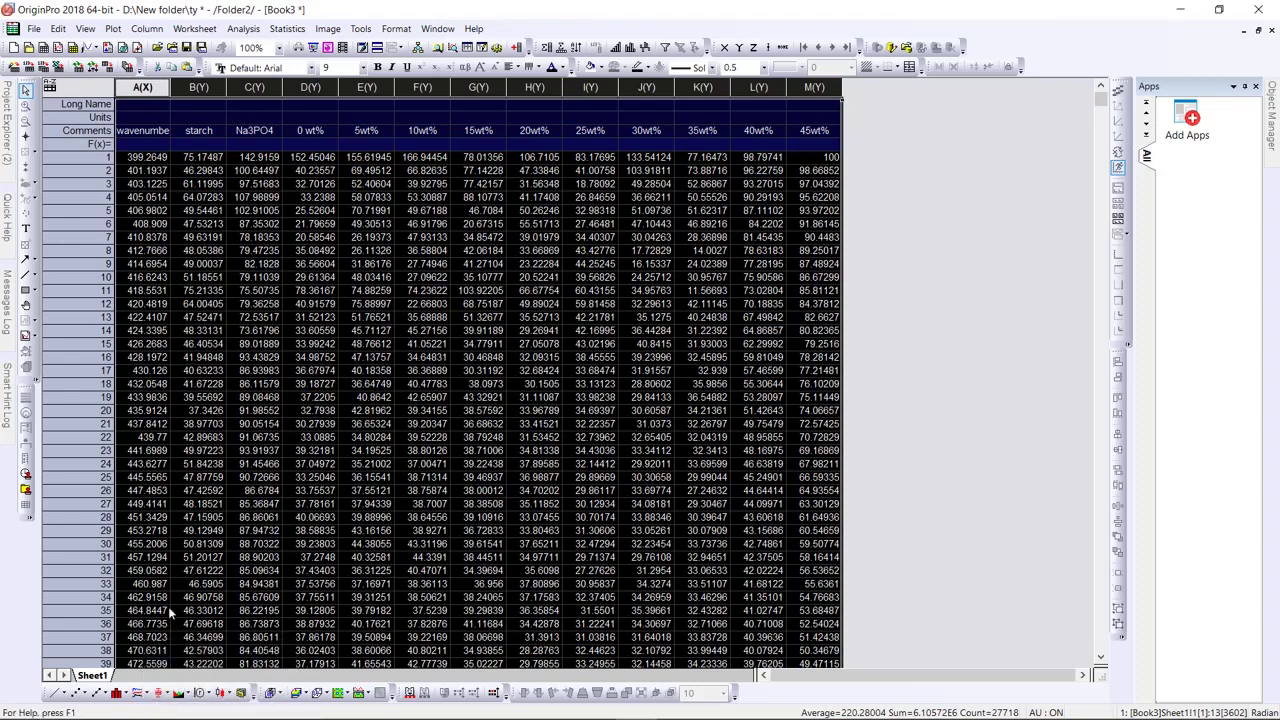
{"action": "left_click", "coordinate": [150, 692]}
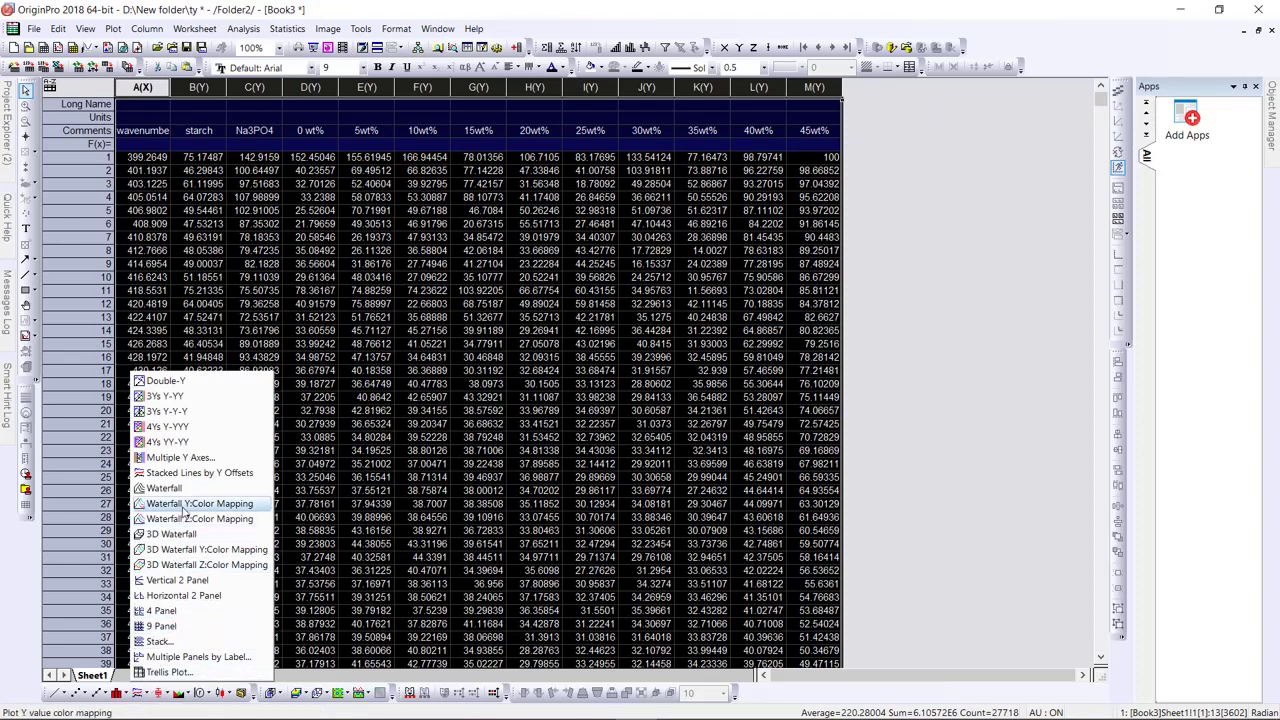
{"action": "left_click", "coordinate": [191, 476]}
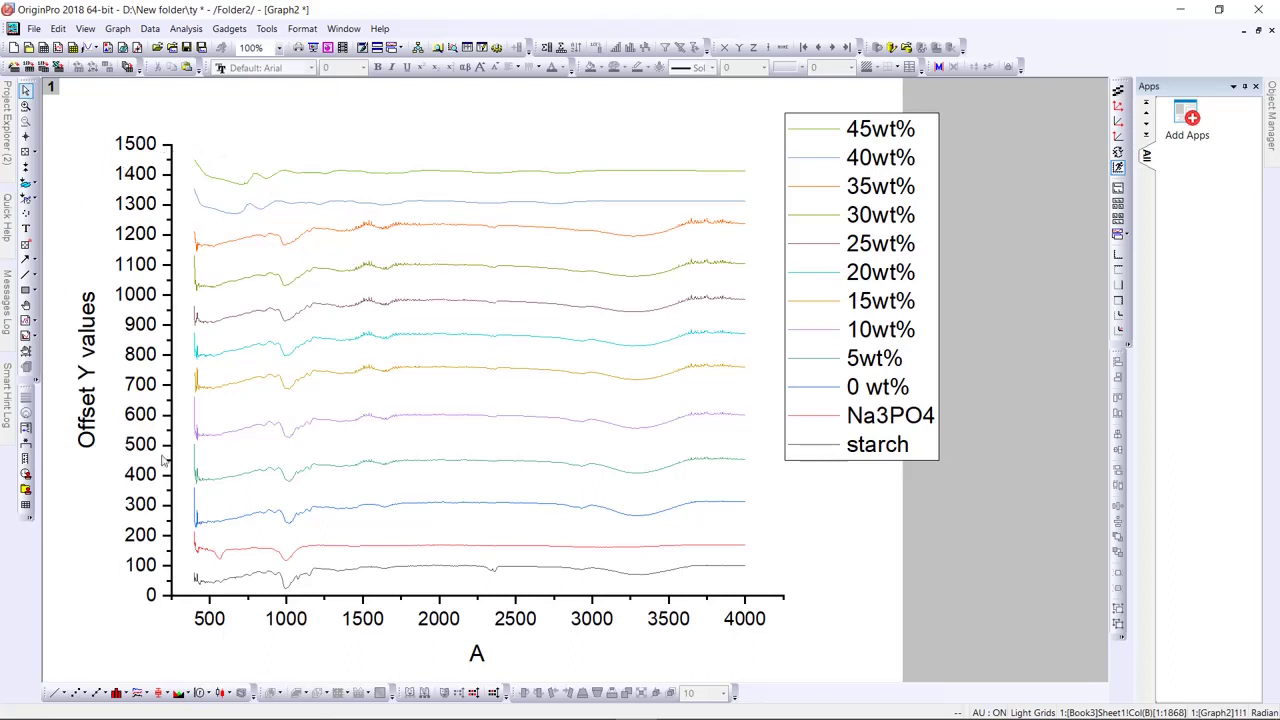
Step: Hide the tick labels of the graph's left Y axis
{"action": "left_click", "coordinate": [129, 146]}
{"action": "left_click", "coordinate": [127, 144]}
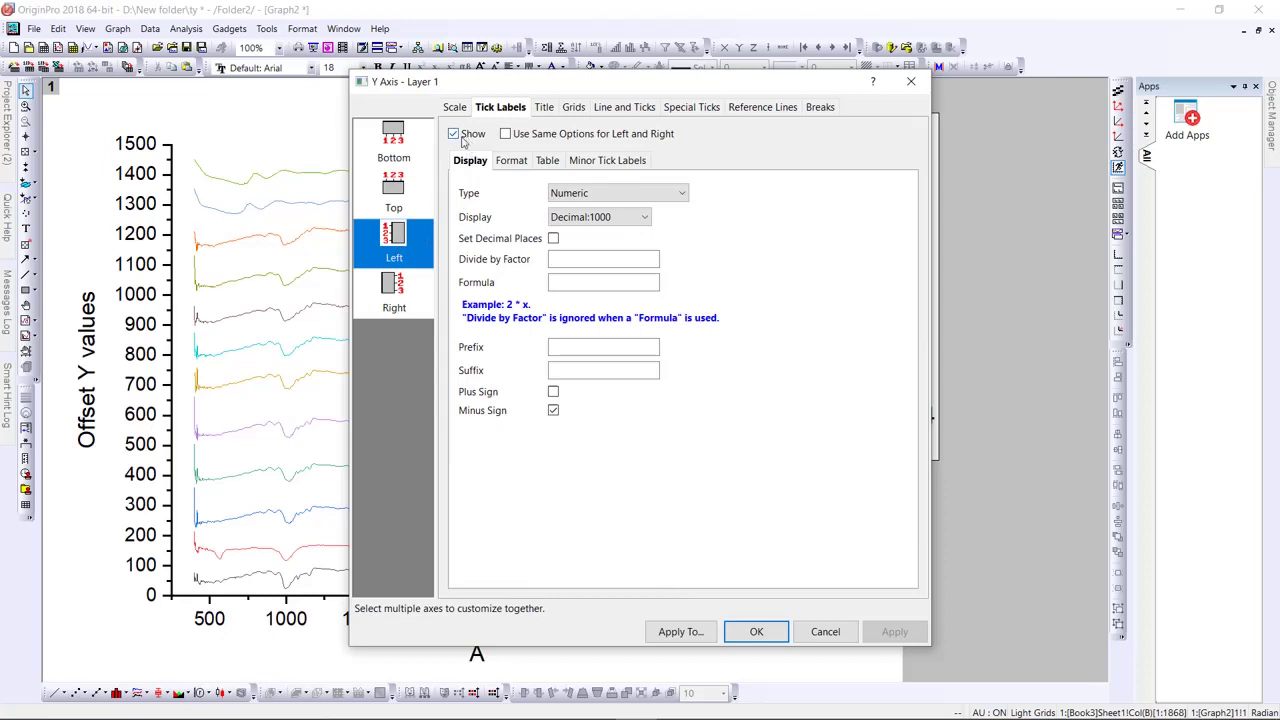
{"action": "left_click", "coordinate": [462, 140]}
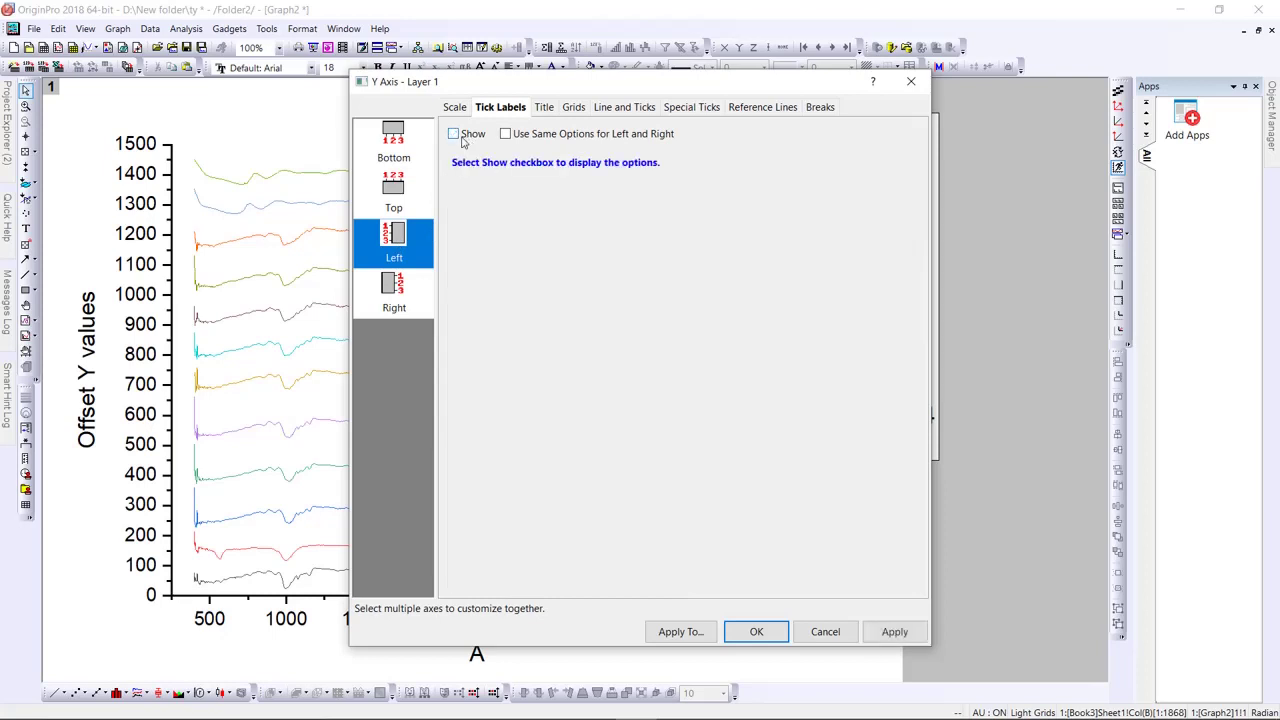
{"action": "left_click", "coordinate": [756, 632]}
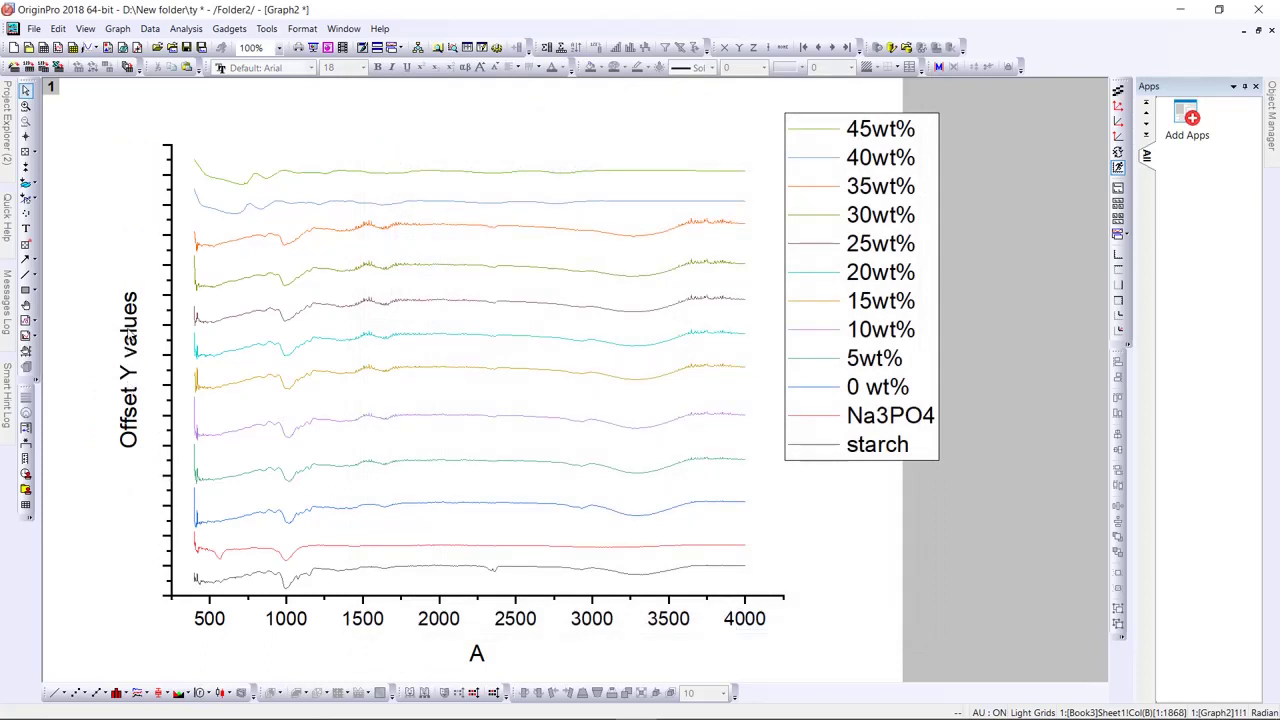
Step: Delete the "Offset Y values" axis title and set the left Y axis's major and minor tick styles to None
{"action": "left_click", "coordinate": [130, 340]}
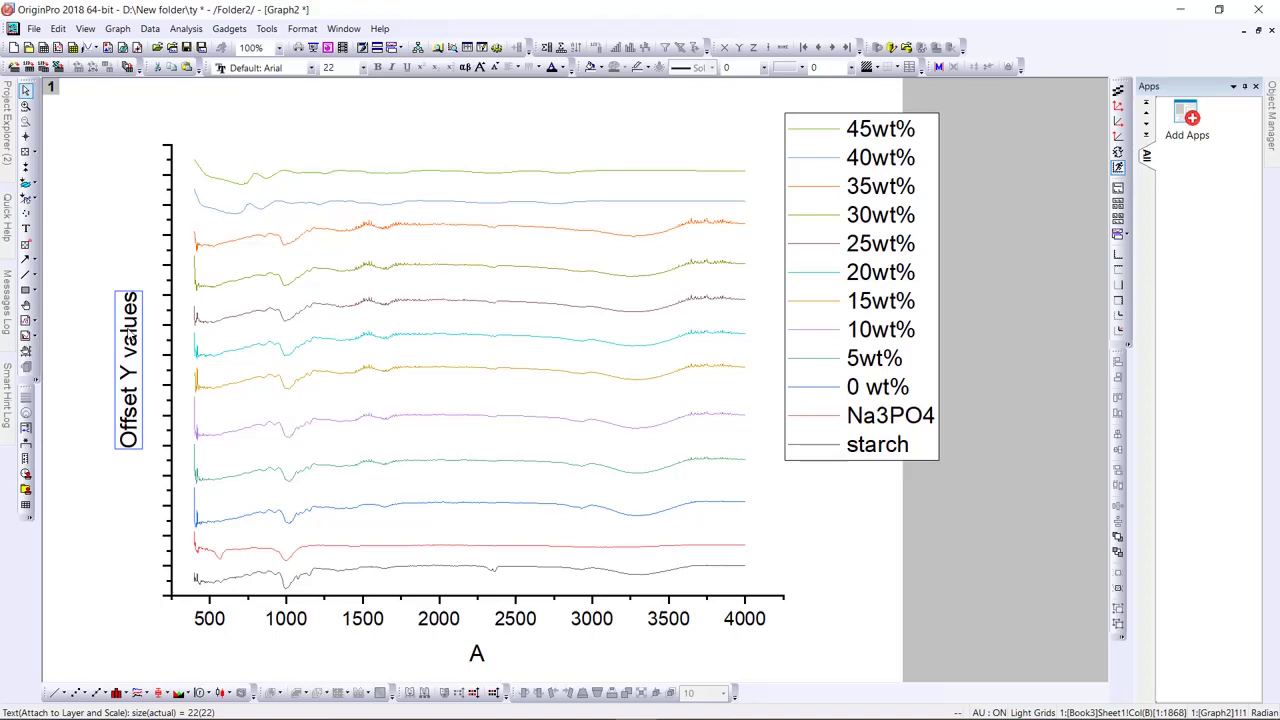
{"action": "key", "text": "Delete"}
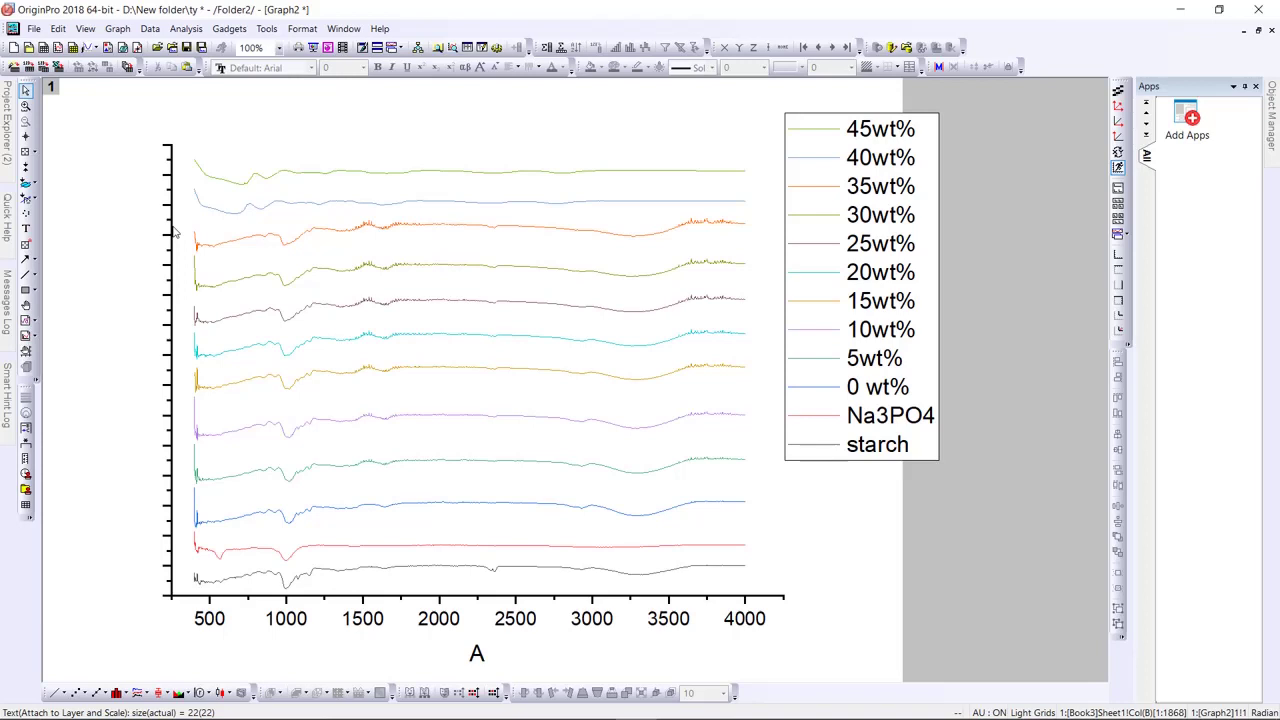
{"action": "left_click", "coordinate": [172, 231]}
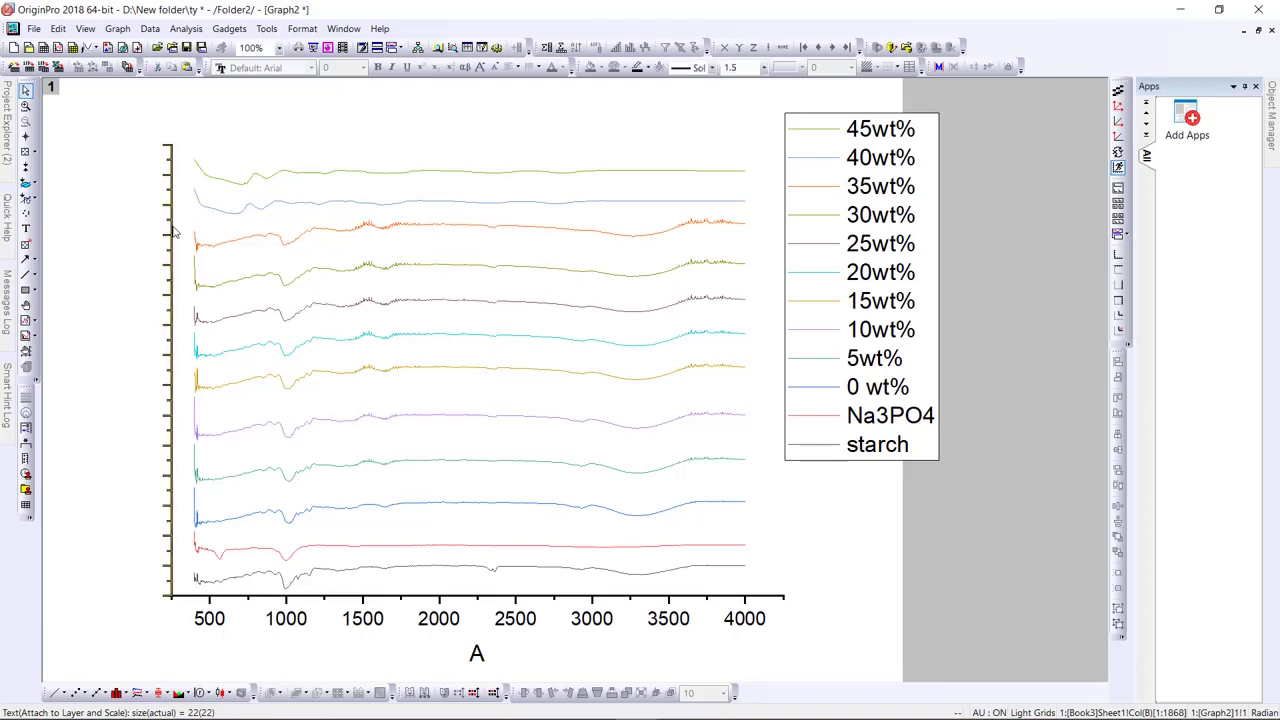
{"action": "double_click", "coordinate": [172, 231]}
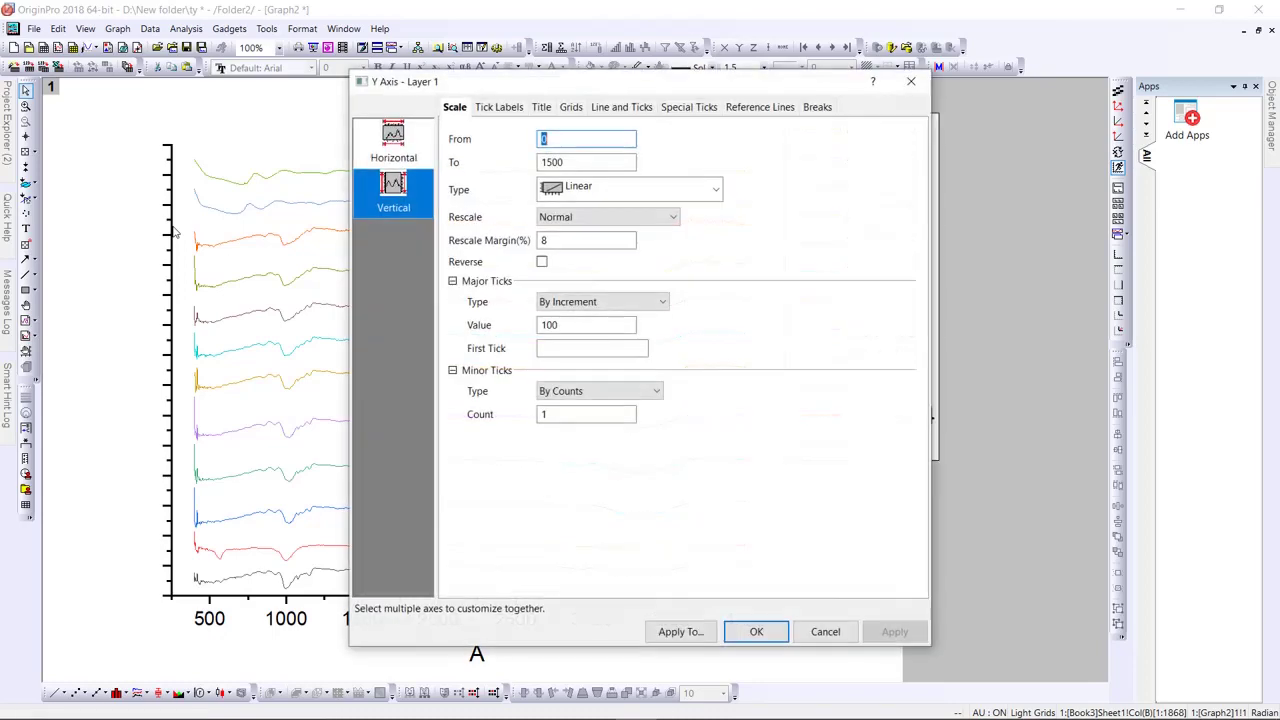
{"action": "left_click", "coordinate": [605, 114]}
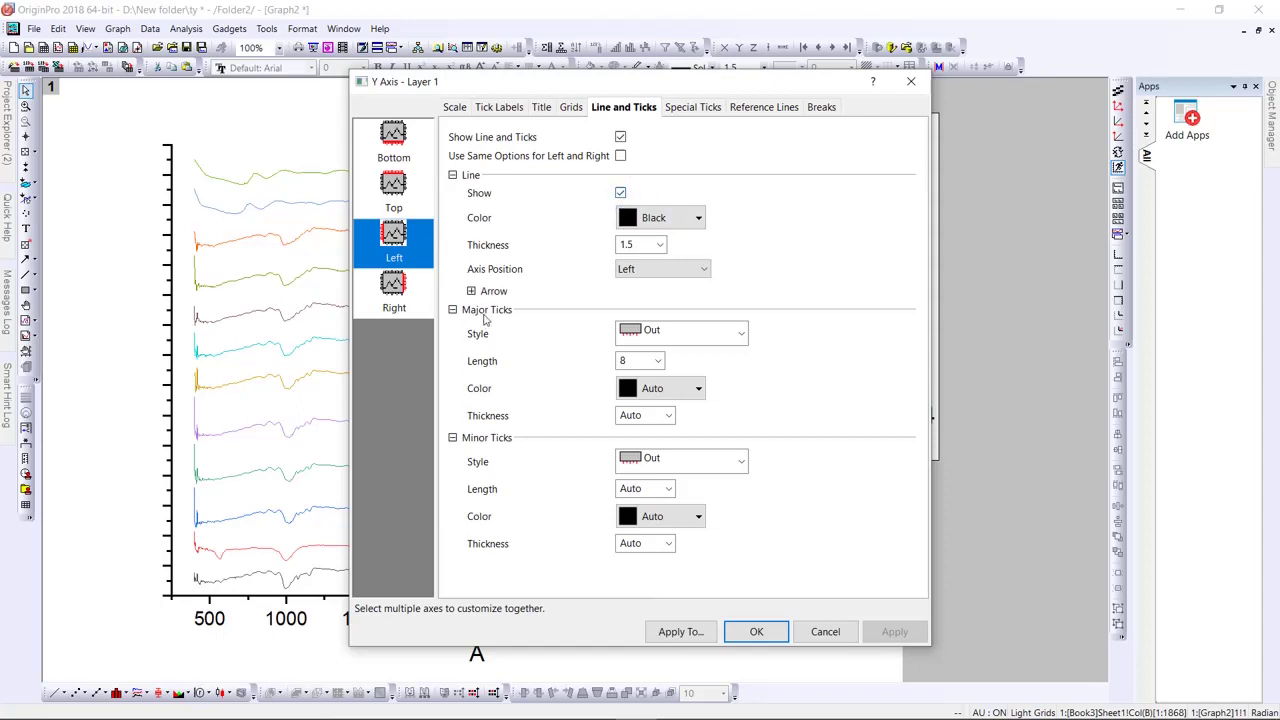
{"action": "left_click", "coordinate": [706, 338]}
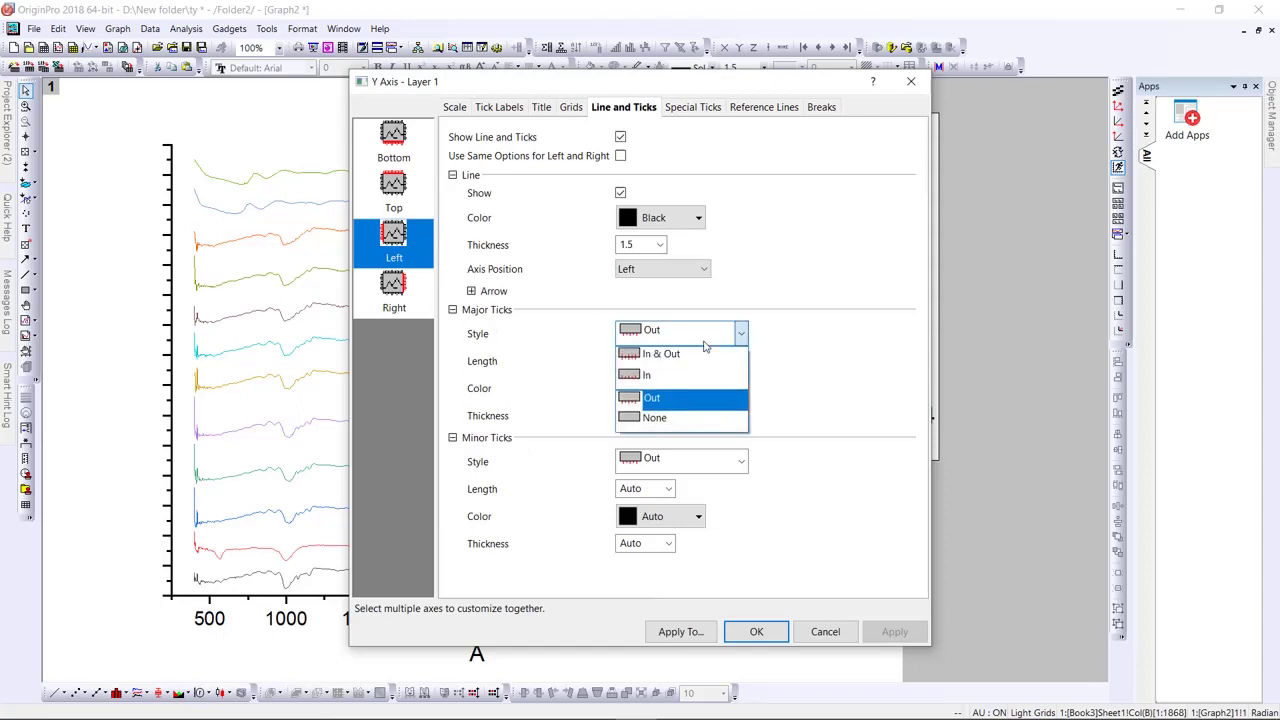
{"action": "left_click", "coordinate": [659, 421]}
{"action": "left_click", "coordinate": [680, 460]}
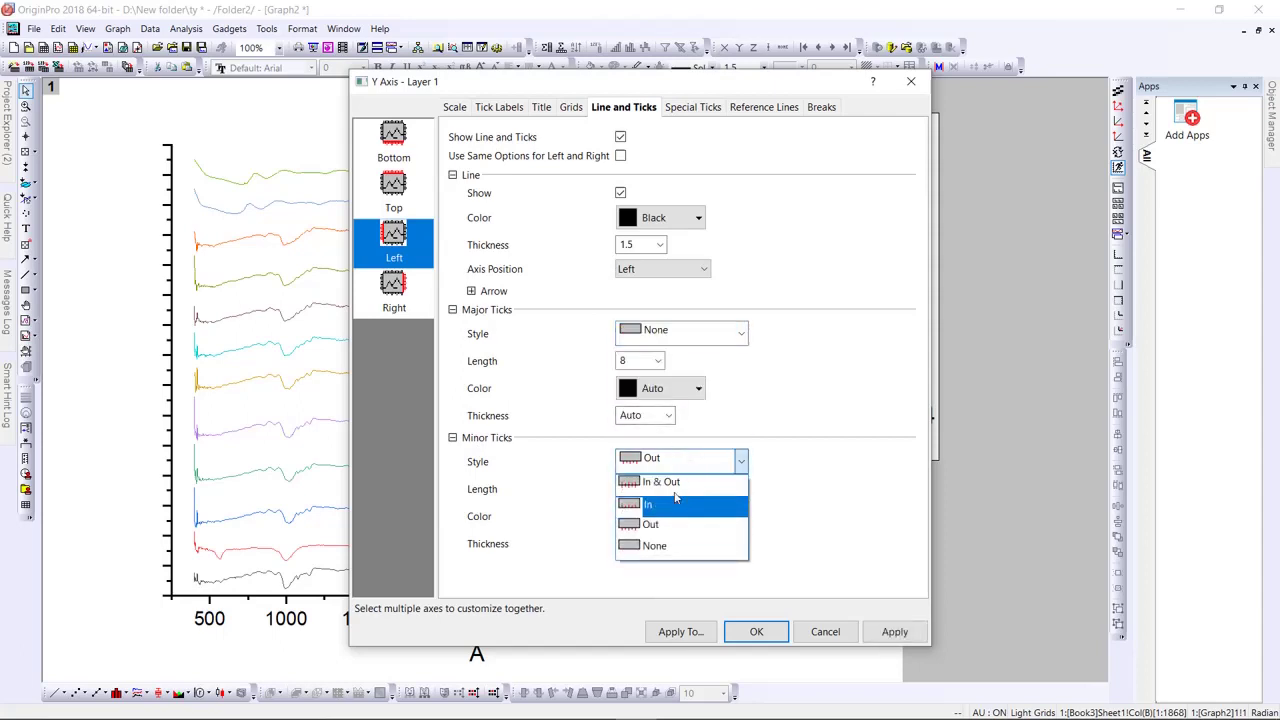
{"action": "left_click", "coordinate": [668, 545]}
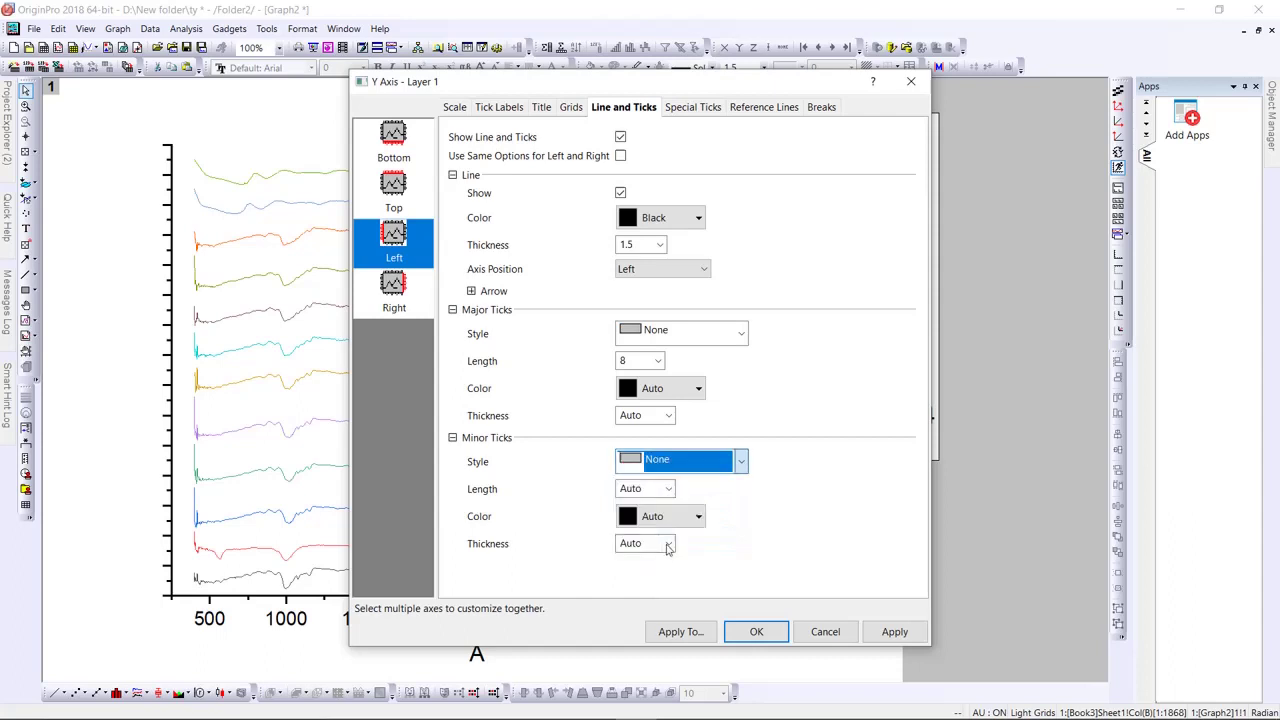
{"action": "left_click", "coordinate": [768, 639]}
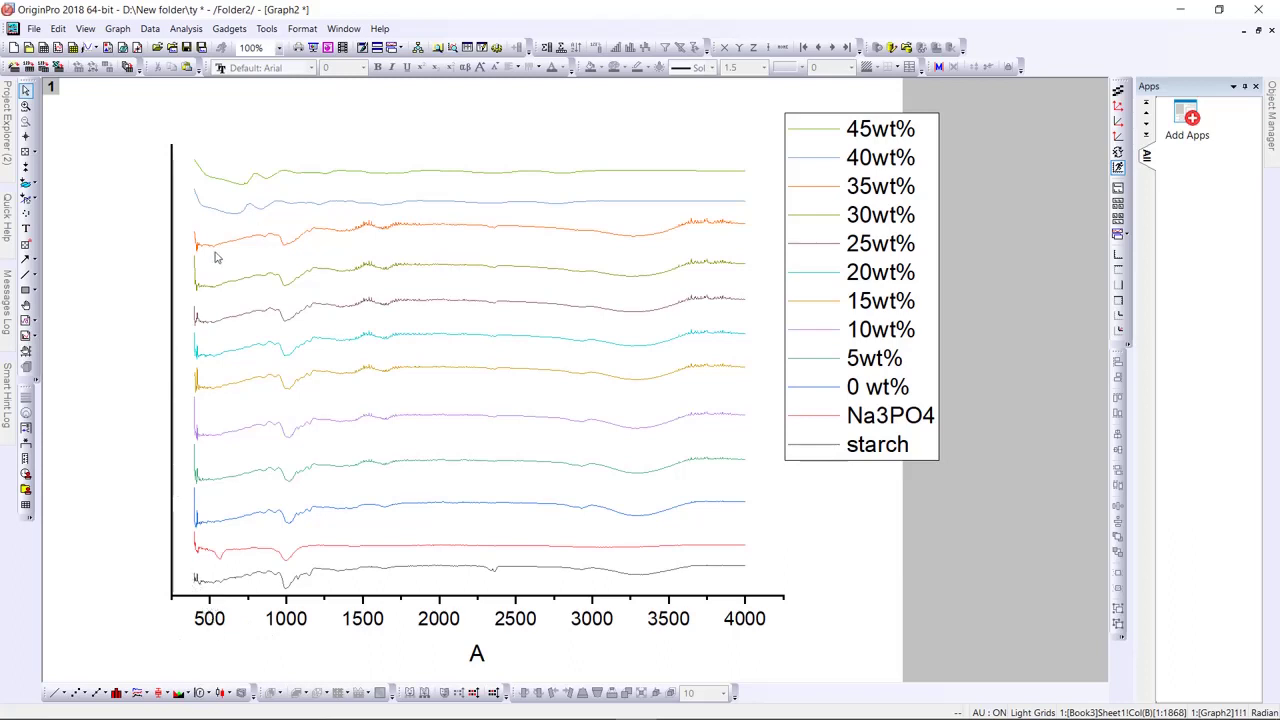
Step: Set the X axis scale to run from 500 to 4500
{"action": "left_click", "coordinate": [203, 621]}
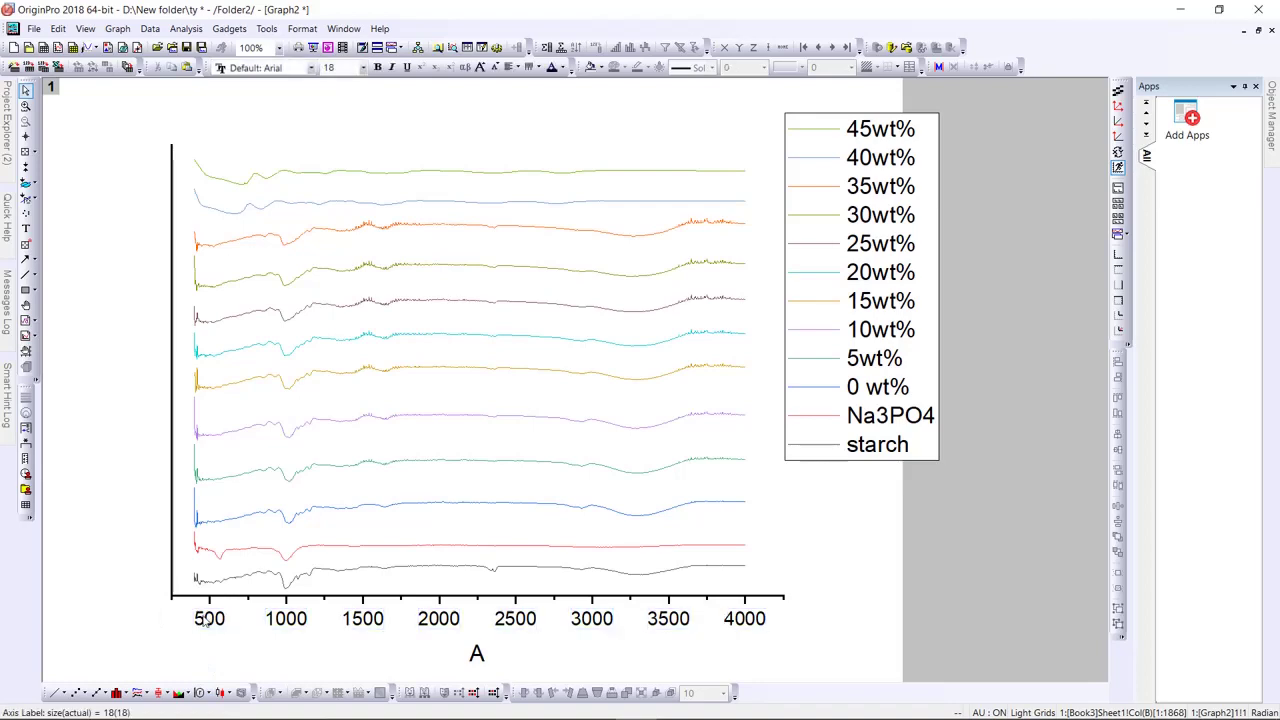
{"action": "double_click", "coordinate": [203, 621]}
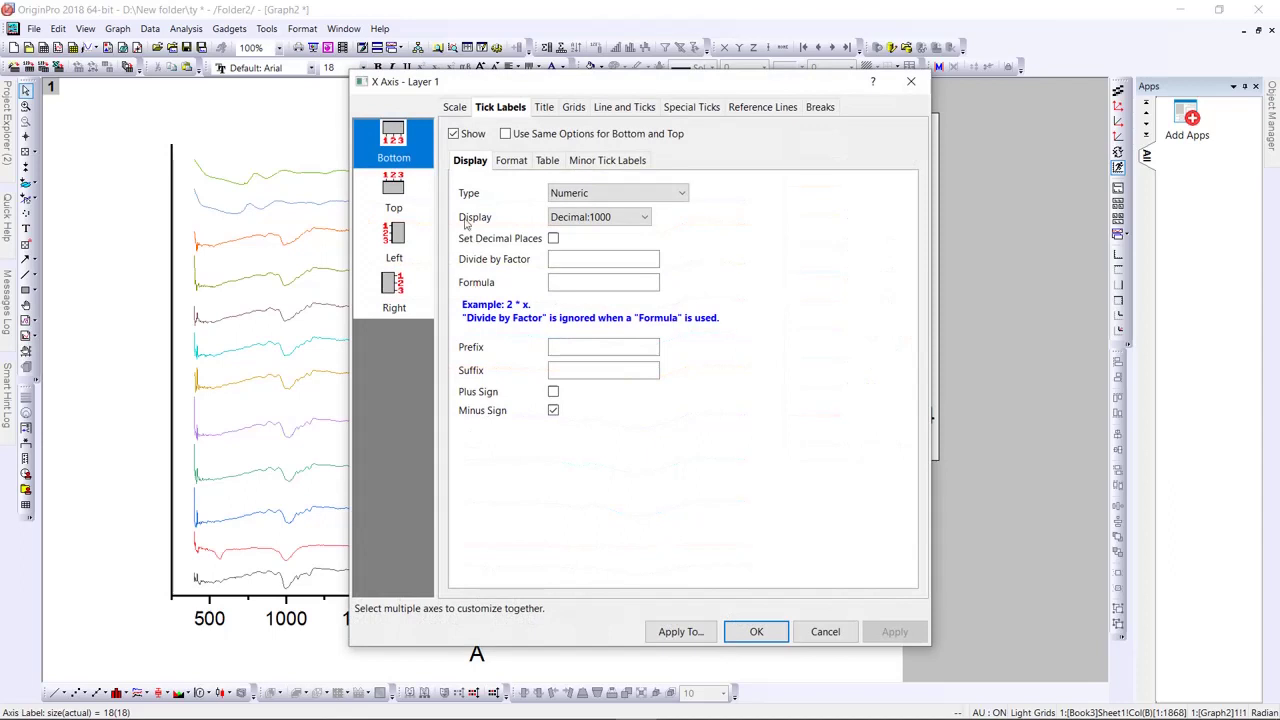
{"action": "left_click", "coordinate": [454, 107]}
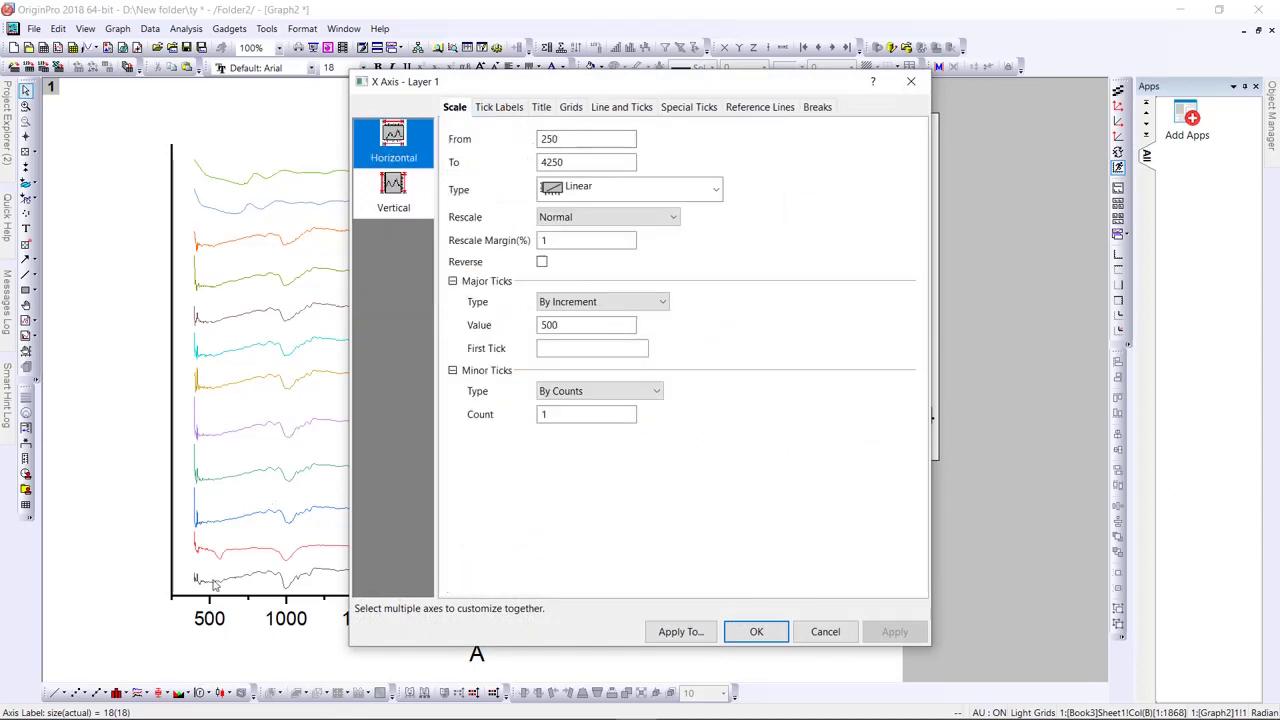
{"action": "left_click_drag", "start_coordinate": [566, 139], "coordinate": [530, 142]}
{"action": "type", "text": "500"}
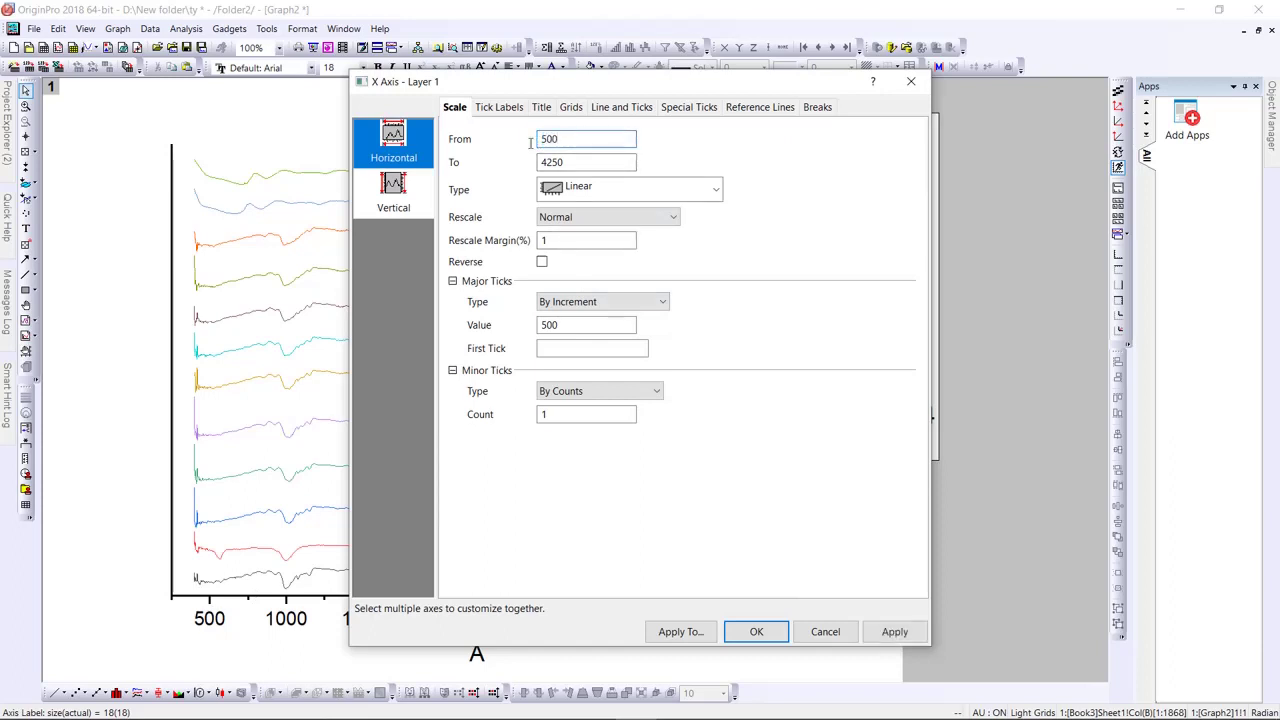
{"action": "left_click_drag", "start_coordinate": [610, 162], "coordinate": [527, 167]}
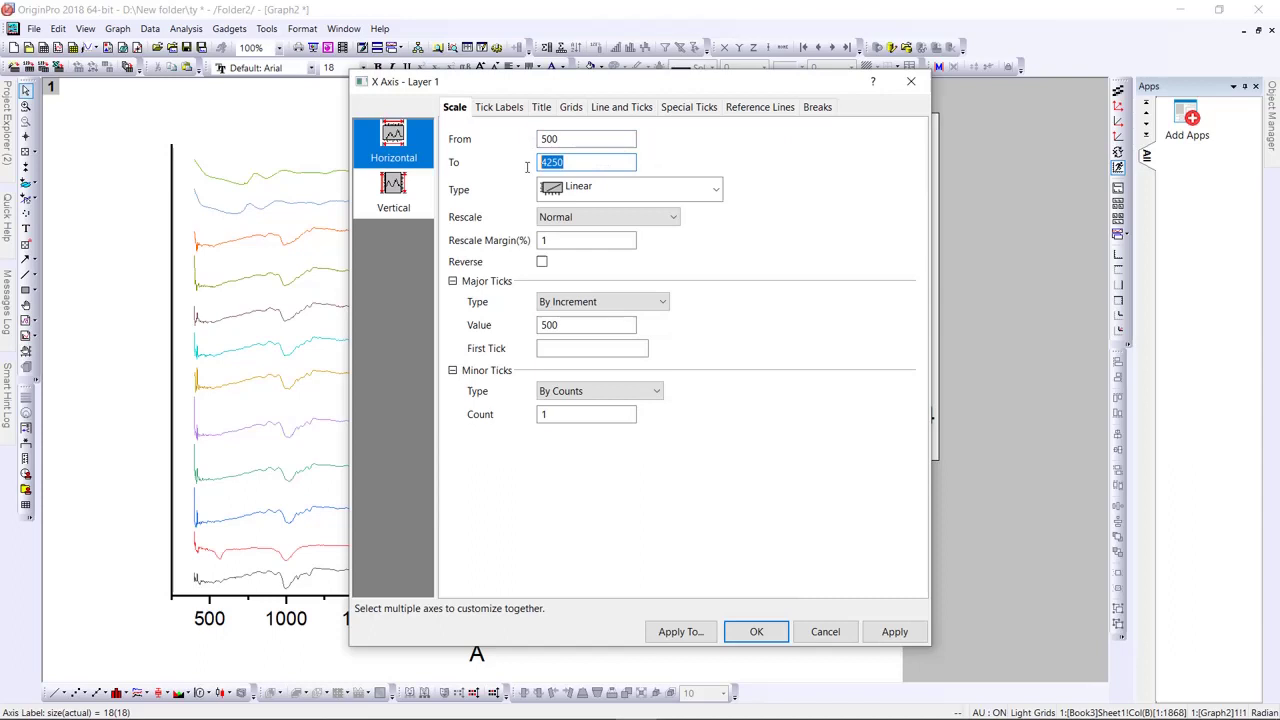
{"action": "type", "text": "45"}
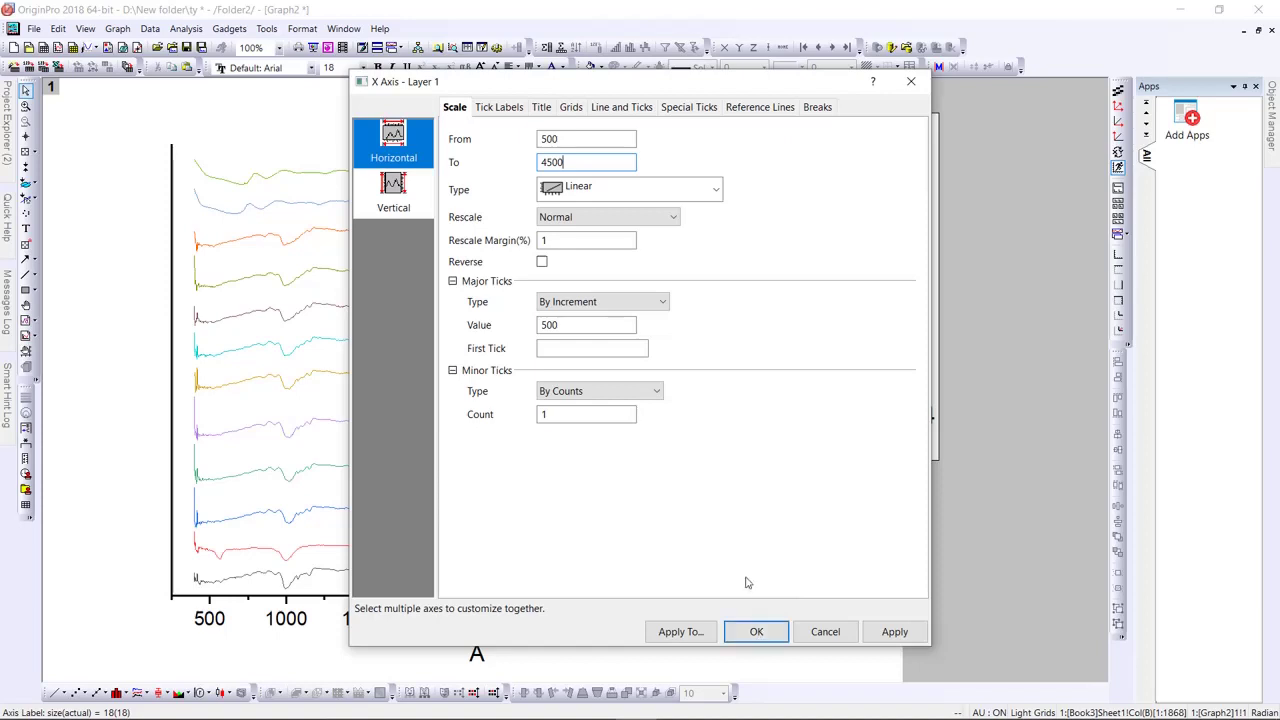
{"action": "left_click", "coordinate": [749, 631]}
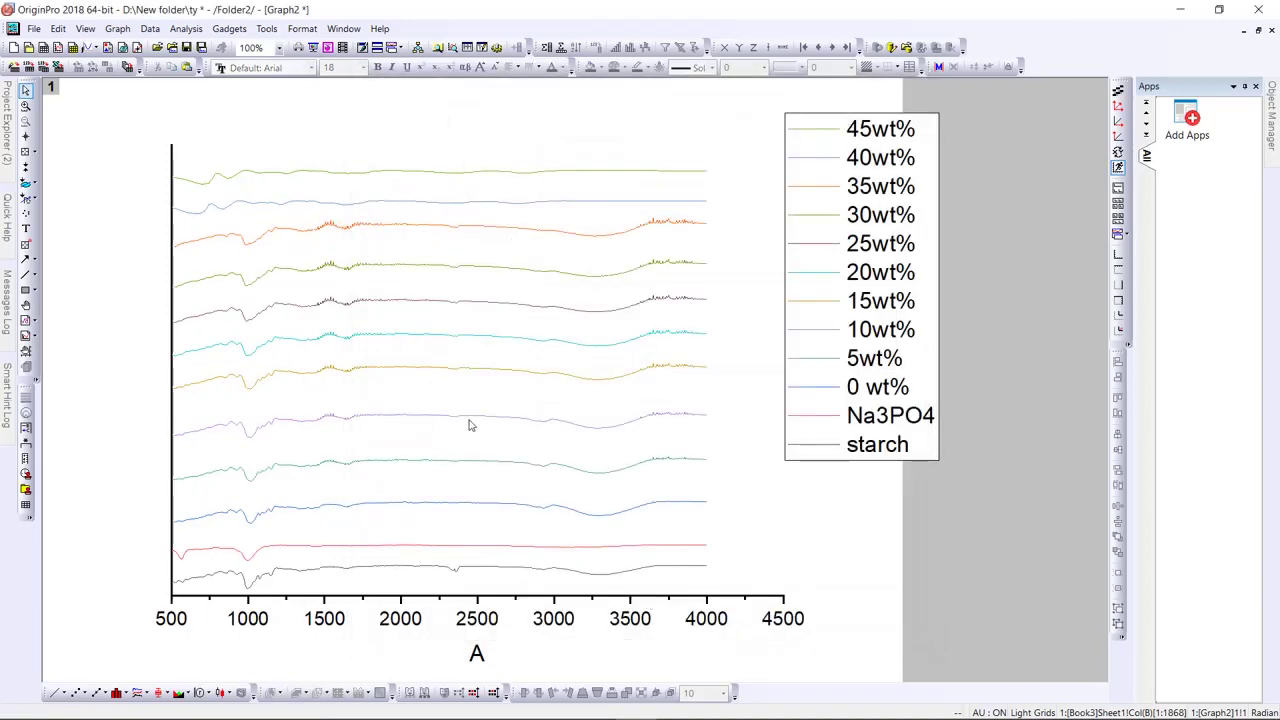
Step: Move the legend closer to the curves so that it lies fully within the white graph page
{"action": "left_click", "coordinate": [478, 658]}
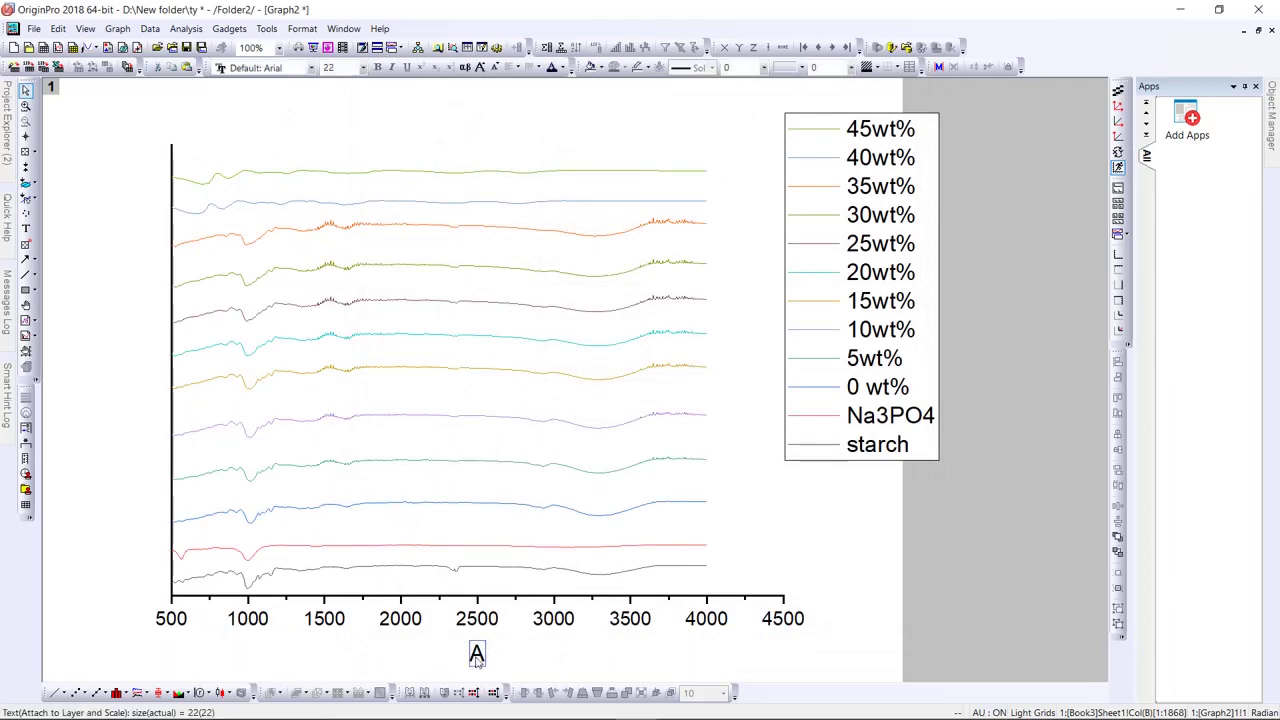
{"action": "left_click", "coordinate": [873, 168]}
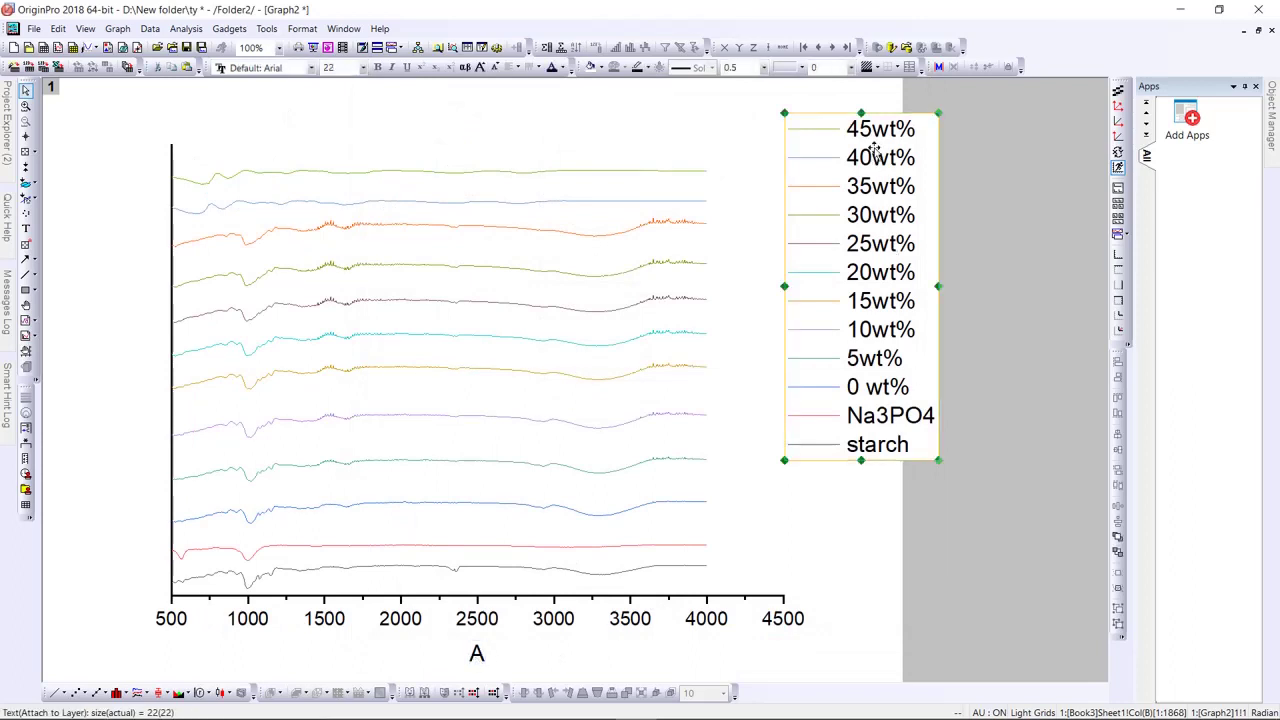
{"action": "left_click_drag", "start_coordinate": [846, 145], "coordinate": [796, 149]}
{"action": "left_click", "coordinate": [842, 491]}
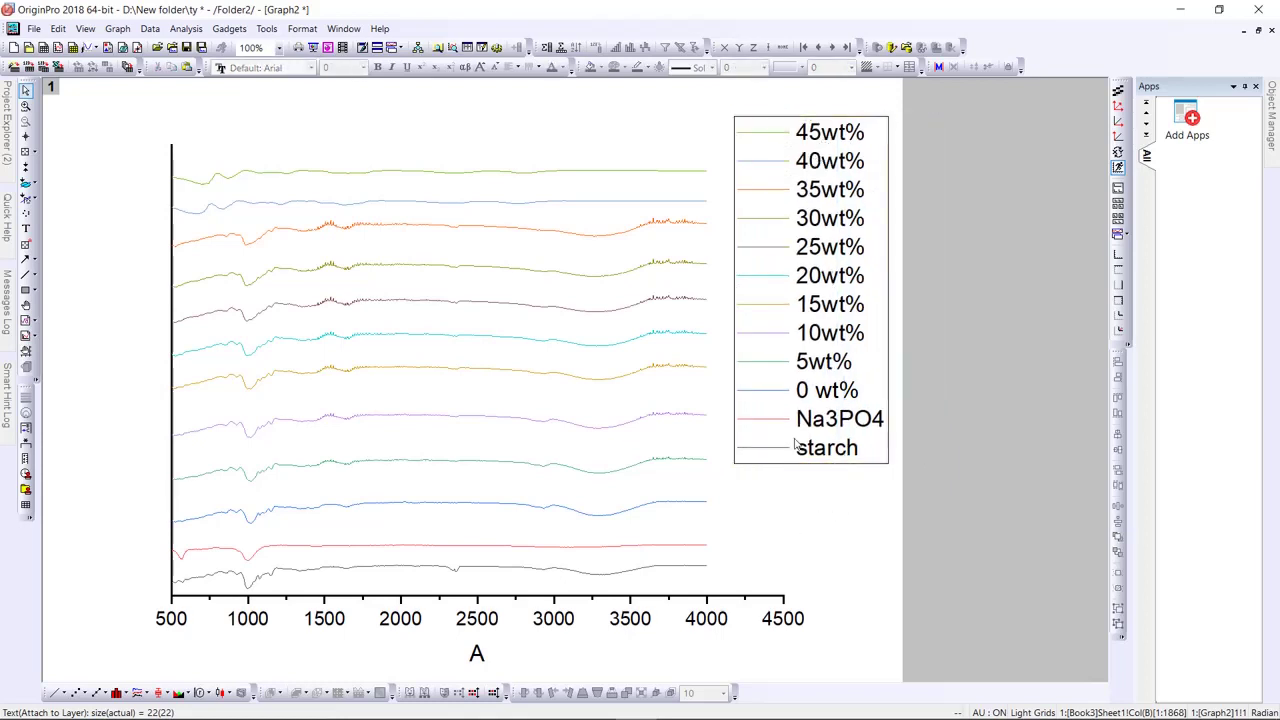
Step: Replace the X axis title with "wavenumber (cm-1)", formatting the -1 as superscript
{"action": "left_click", "coordinate": [485, 657]}
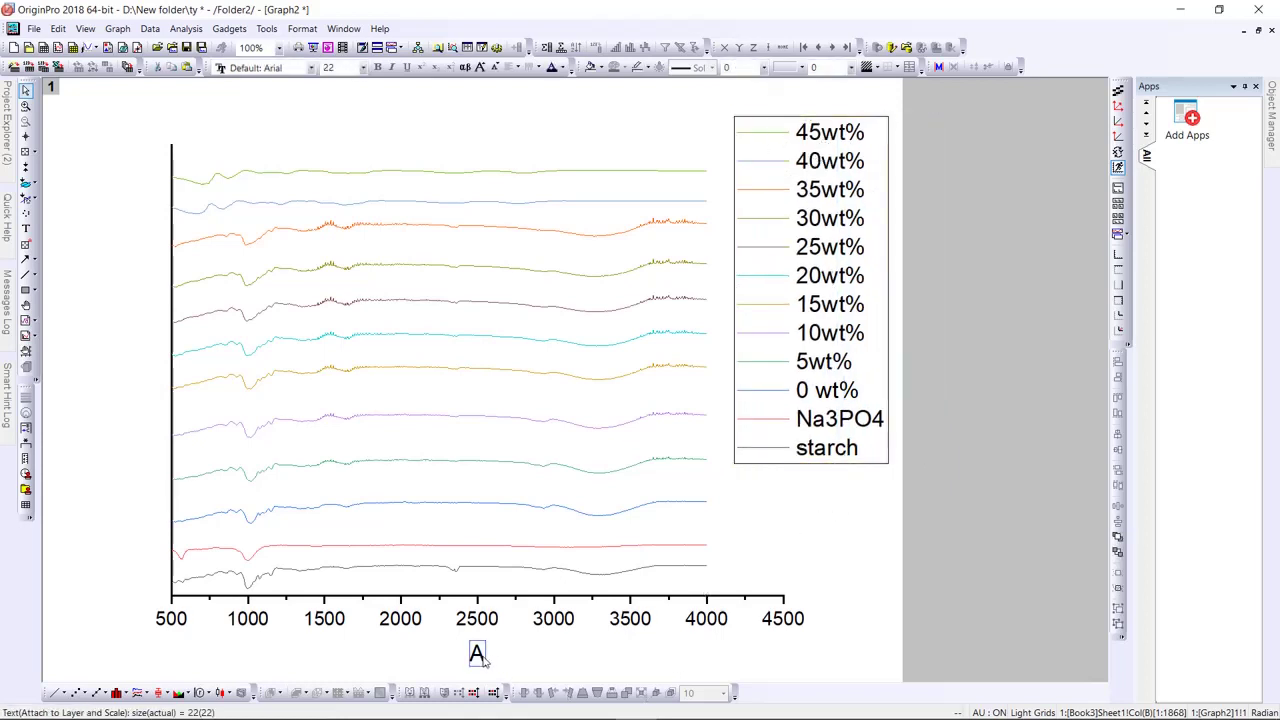
{"action": "left_click", "coordinate": [484, 657]}
{"action": "key", "text": "ctrl+a"}
{"action": "type", "text": "wavenumber"}
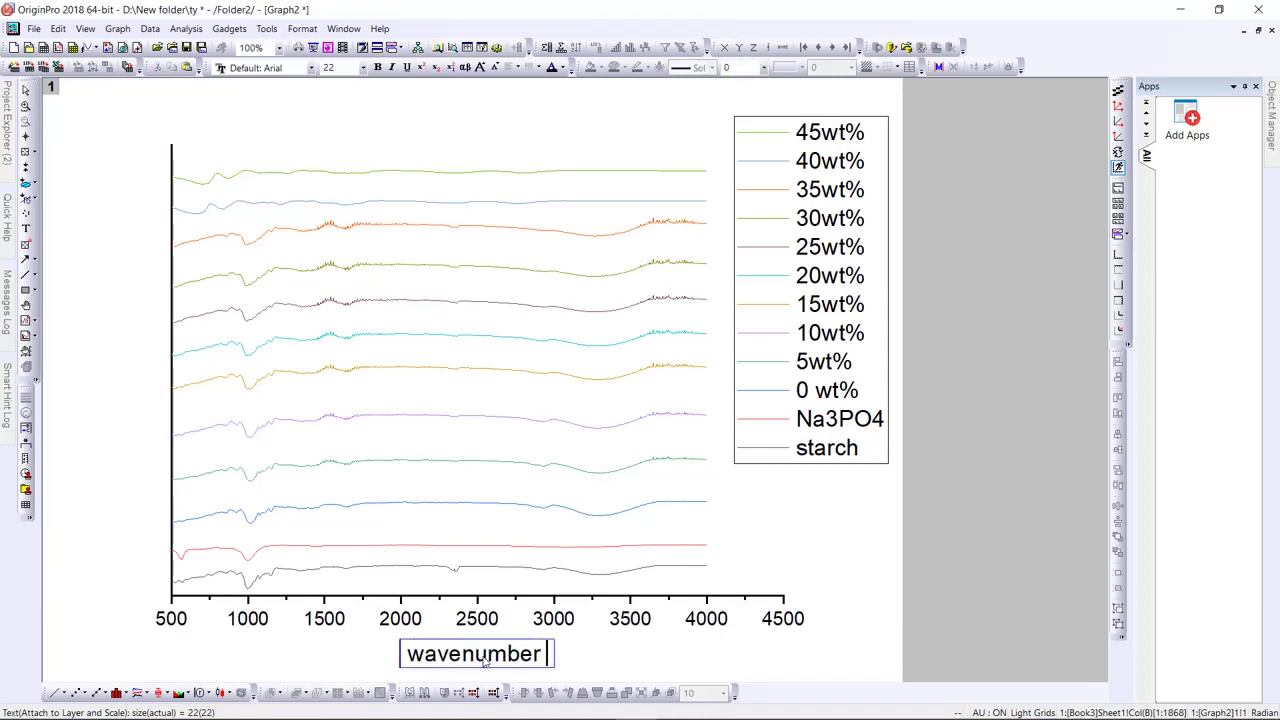
{"action": "type", "text": " (cm)"}
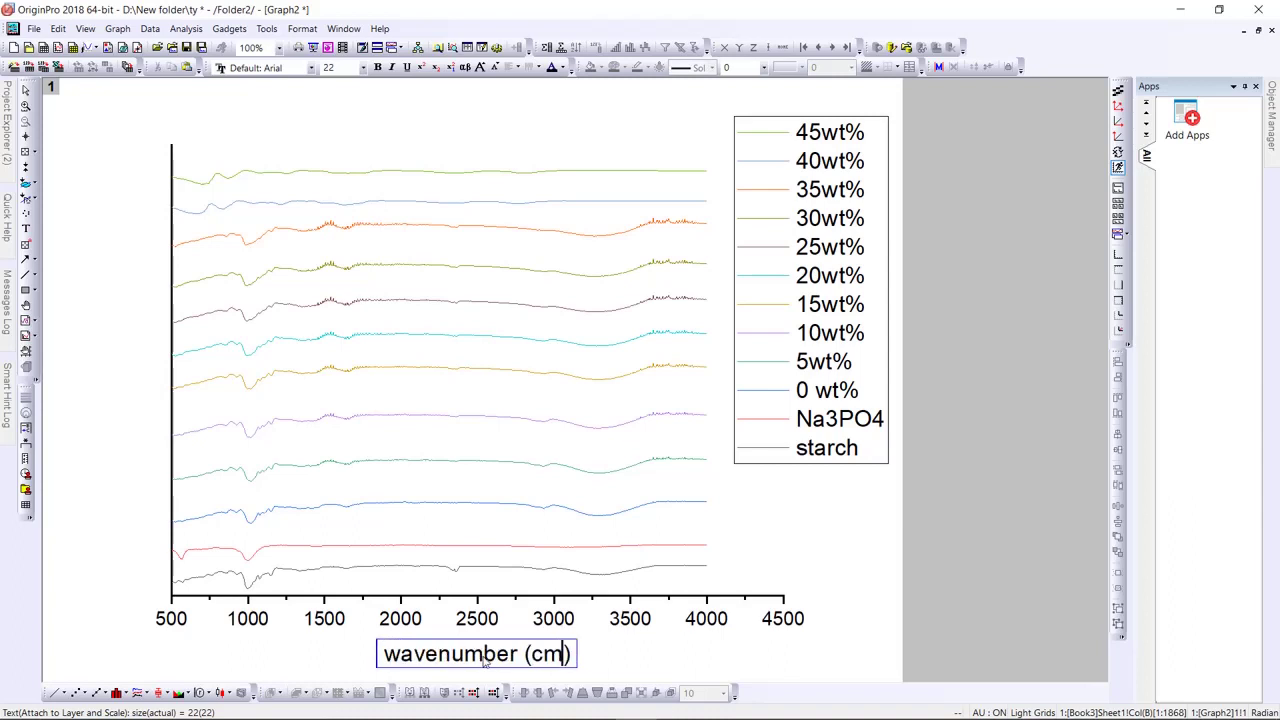
{"action": "key", "text": "Left"}
{"action": "left_click", "coordinate": [421, 68]}
{"action": "type", "text": "-1"}
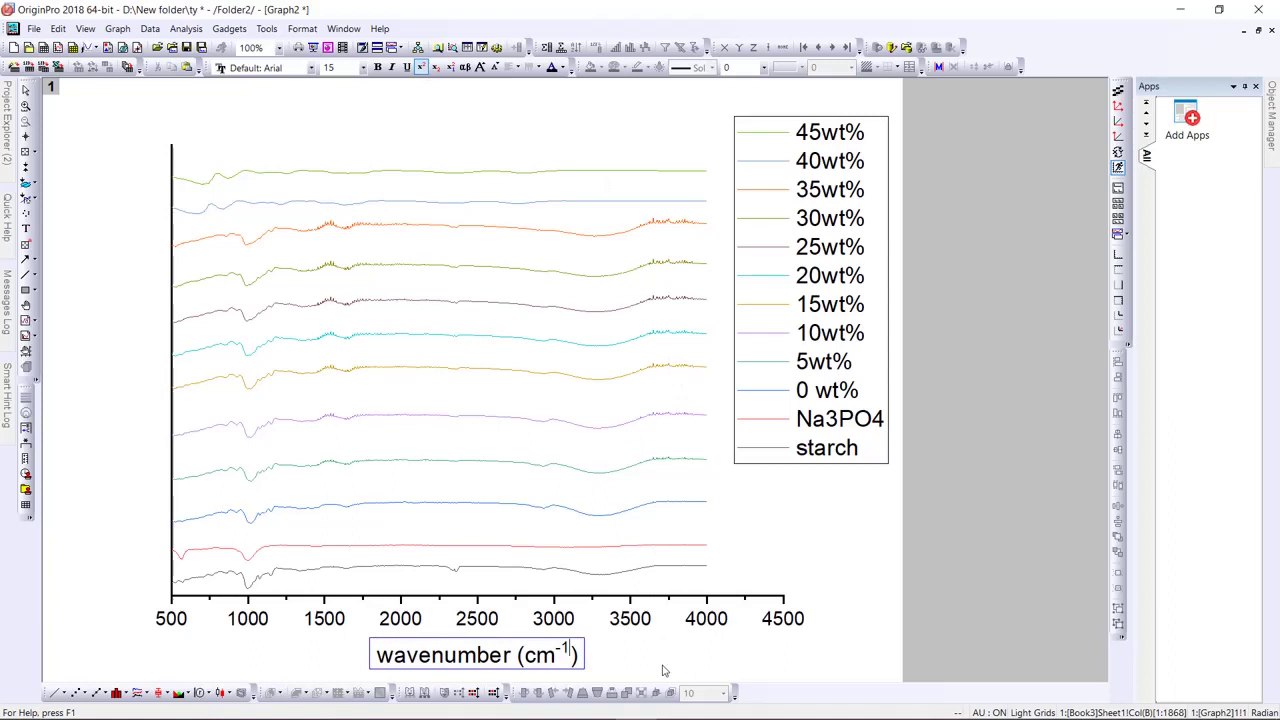
{"action": "left_click", "coordinate": [663, 670]}
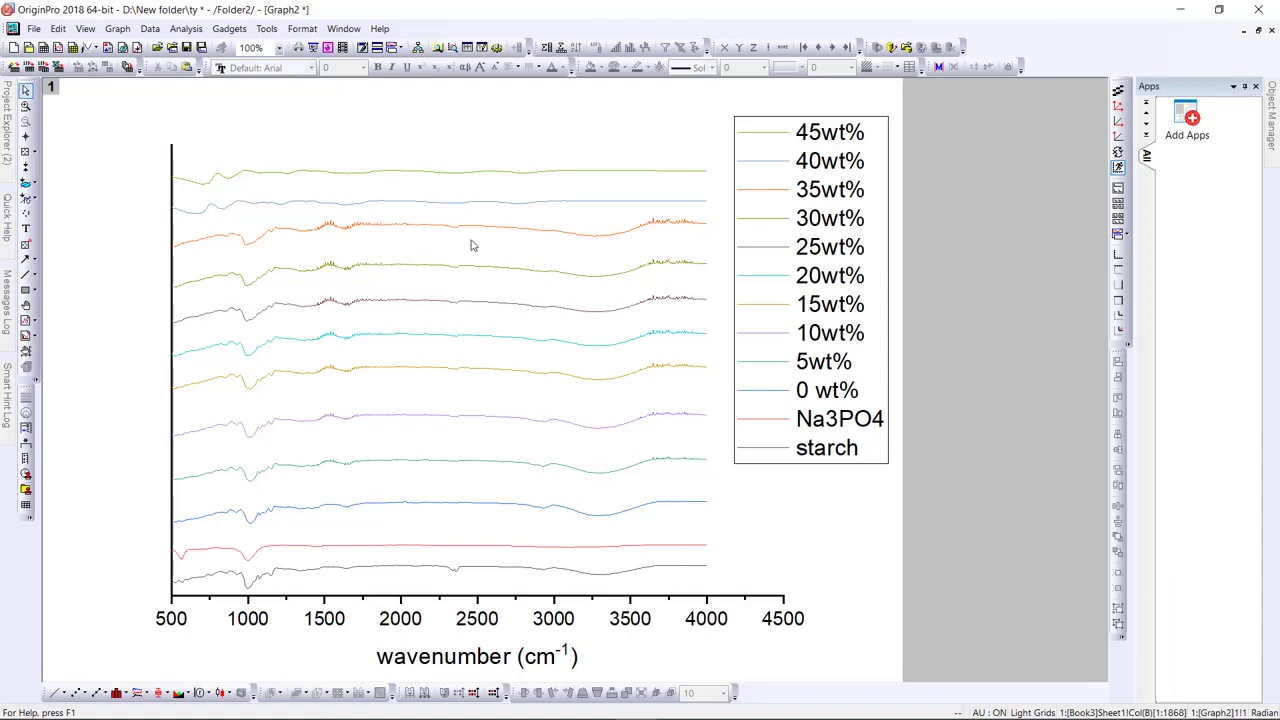
Step: Set the line width of all the stacked curves to 1.5
{"action": "double_click", "coordinate": [407, 177]}
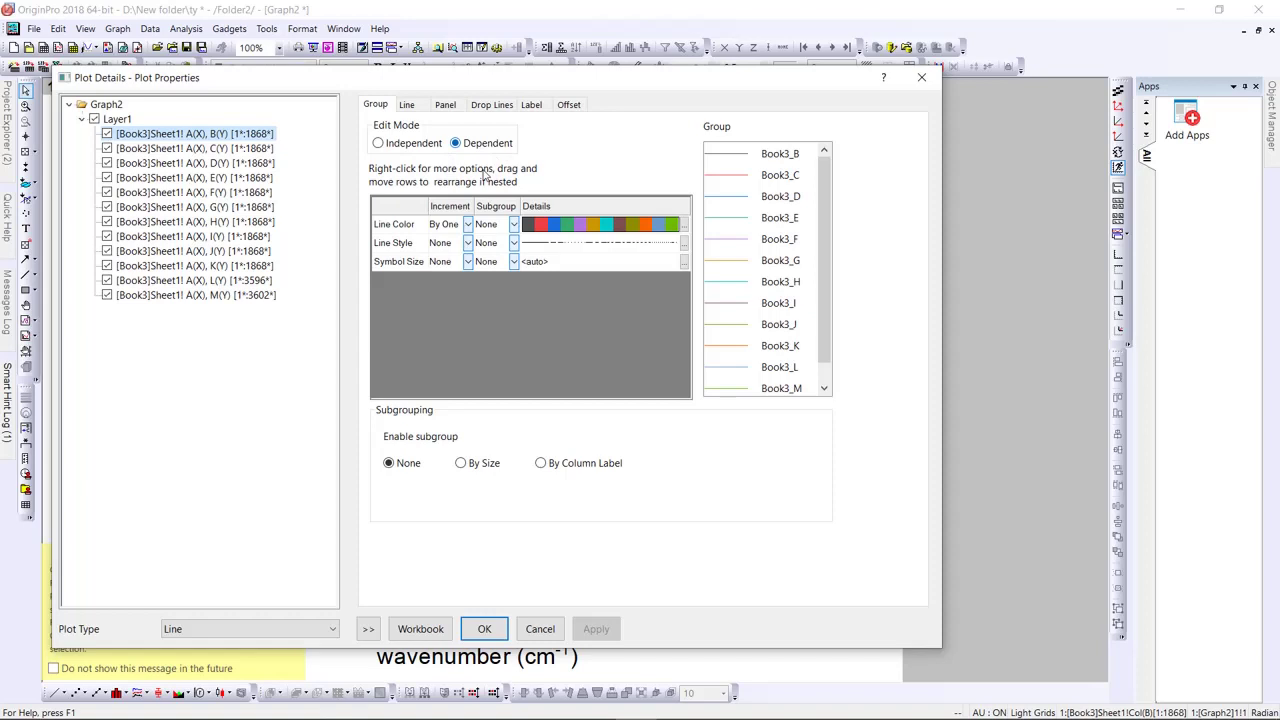
{"action": "left_click", "coordinate": [412, 108]}
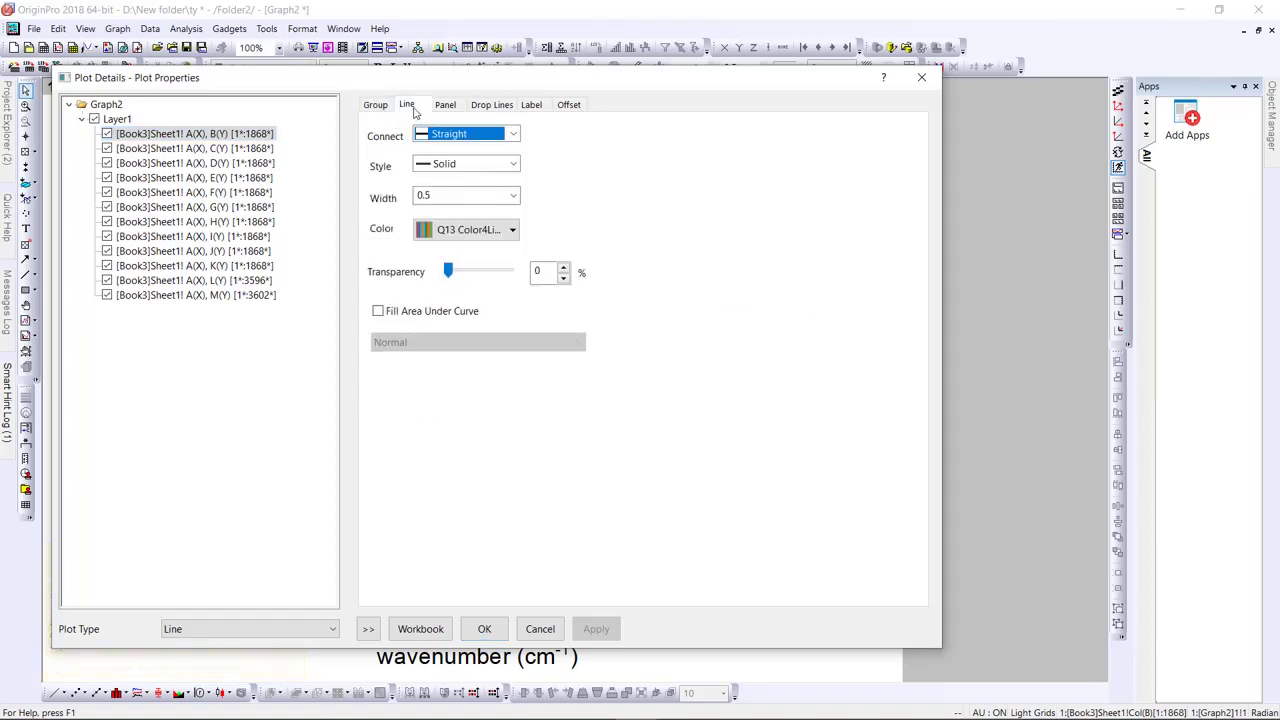
{"action": "left_click", "coordinate": [514, 197]}
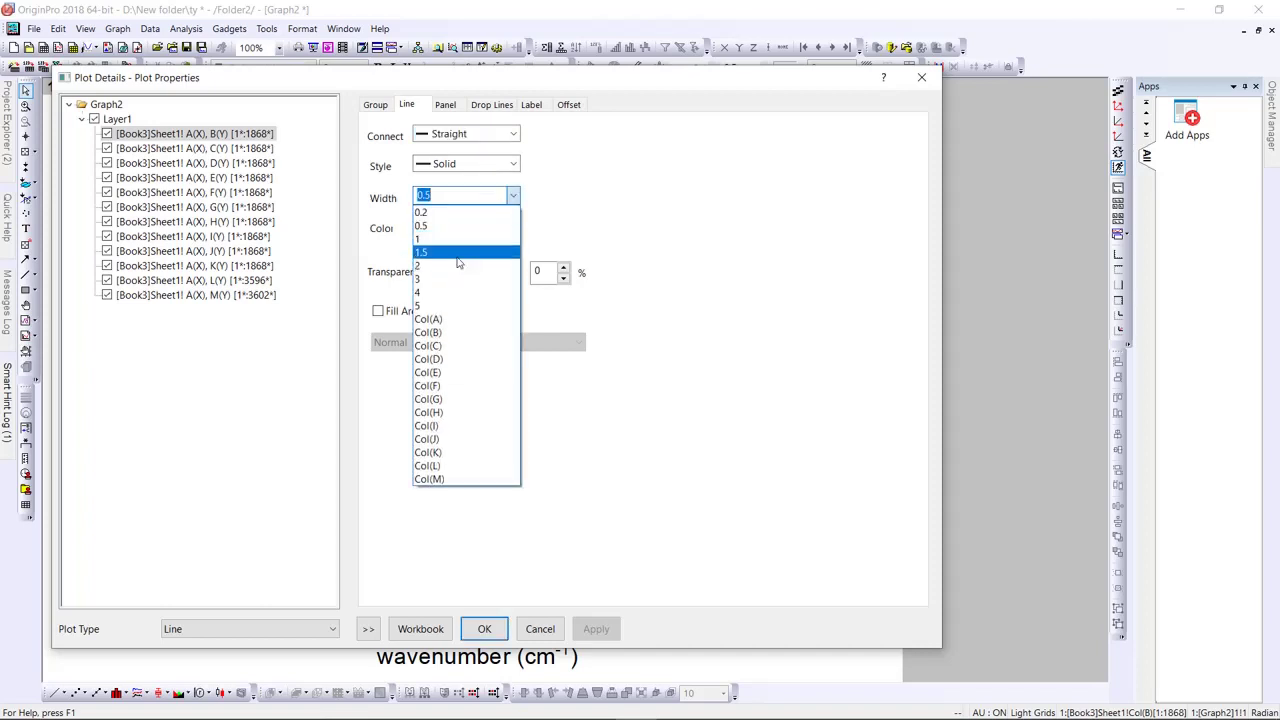
{"action": "left_click", "coordinate": [460, 256]}
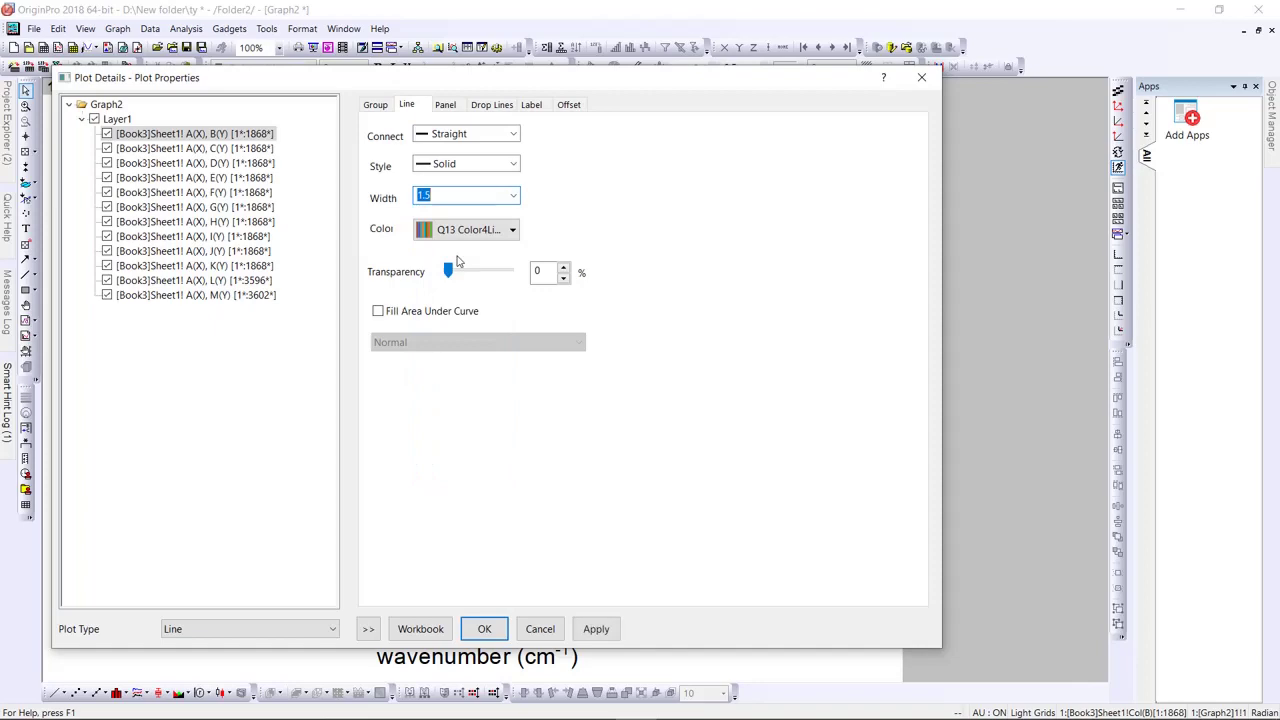
{"action": "left_click", "coordinate": [490, 632]}
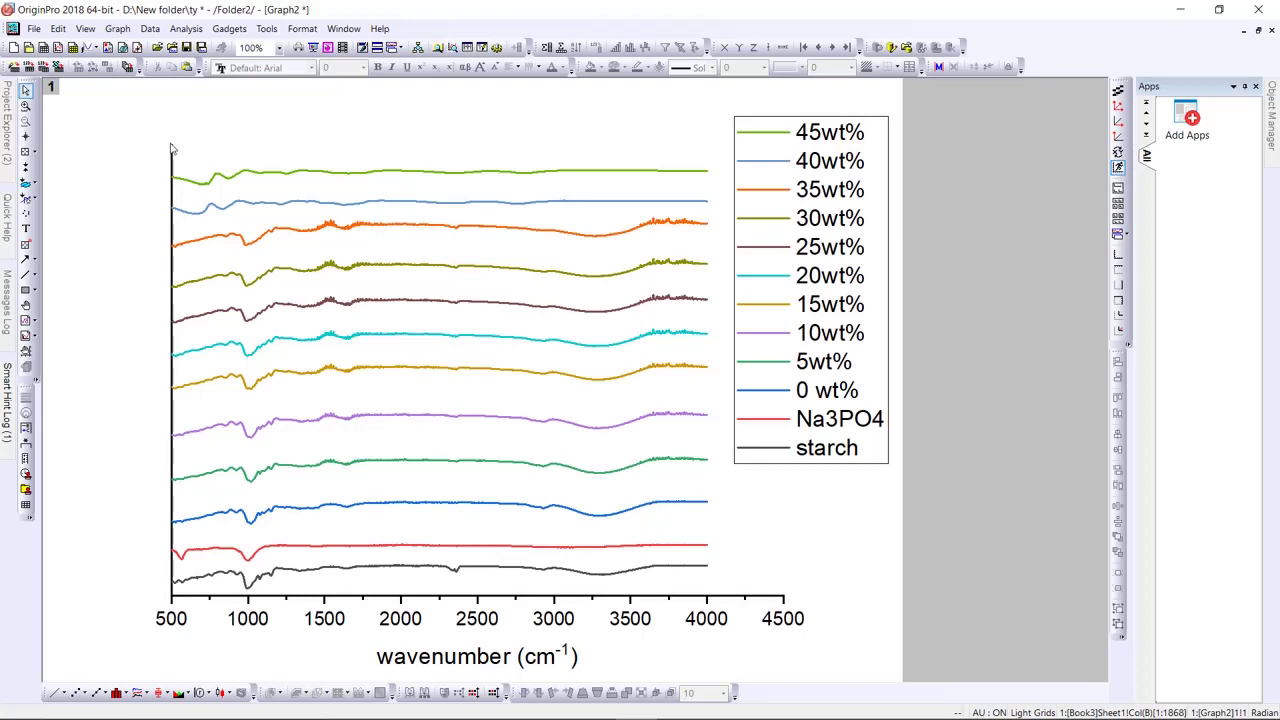
{"action": "left_click", "coordinate": [372, 176]}
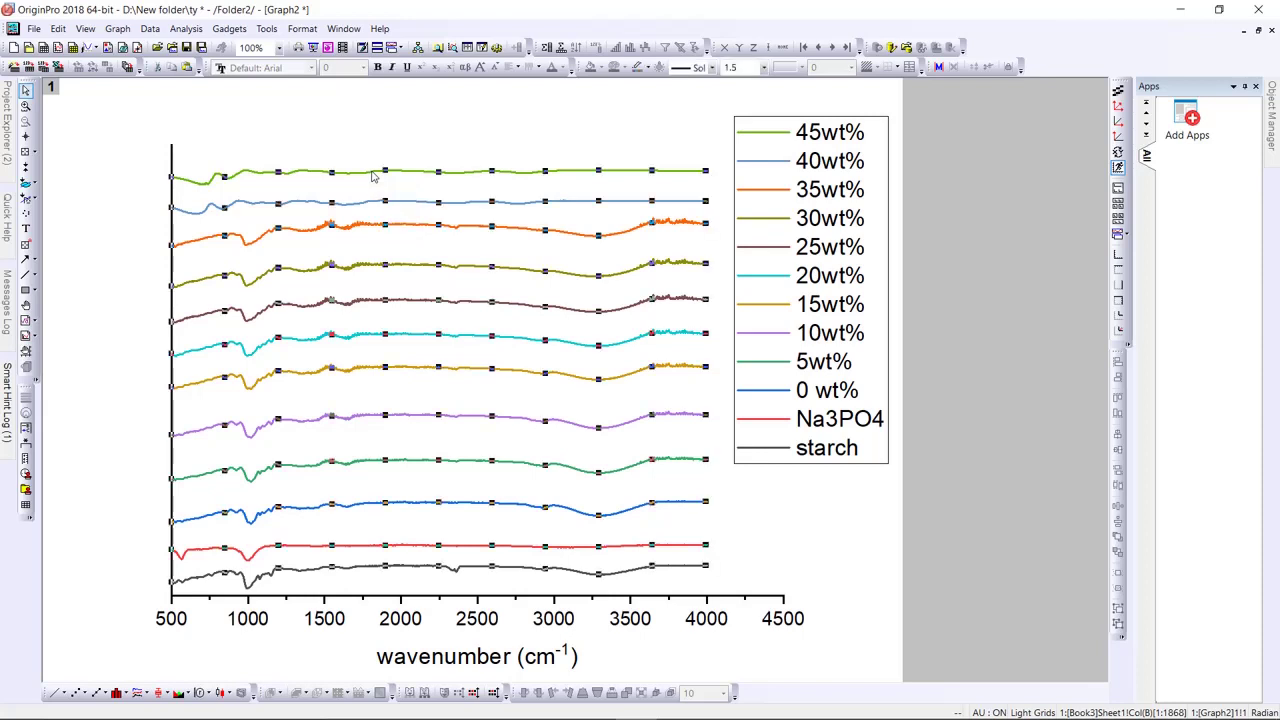
{"action": "left_click", "coordinate": [728, 475]}
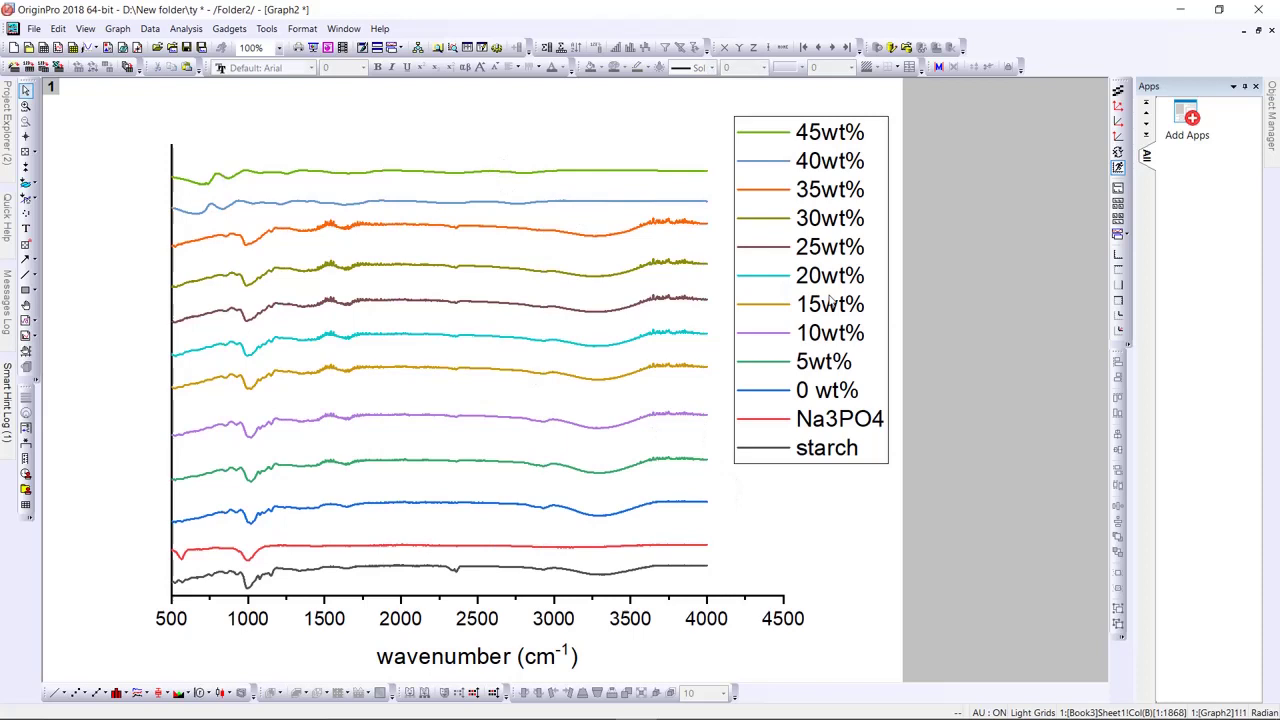
{"action": "left_click", "coordinate": [470, 181]}
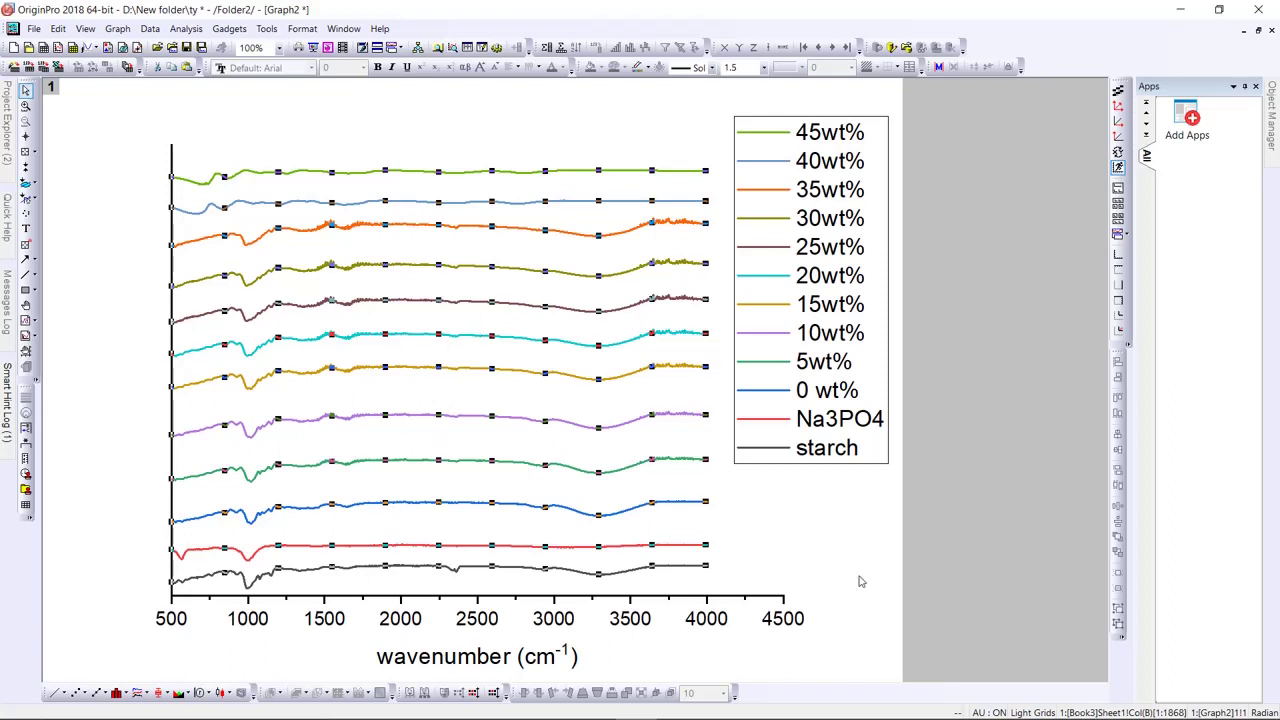
{"action": "left_click", "coordinate": [797, 529]}
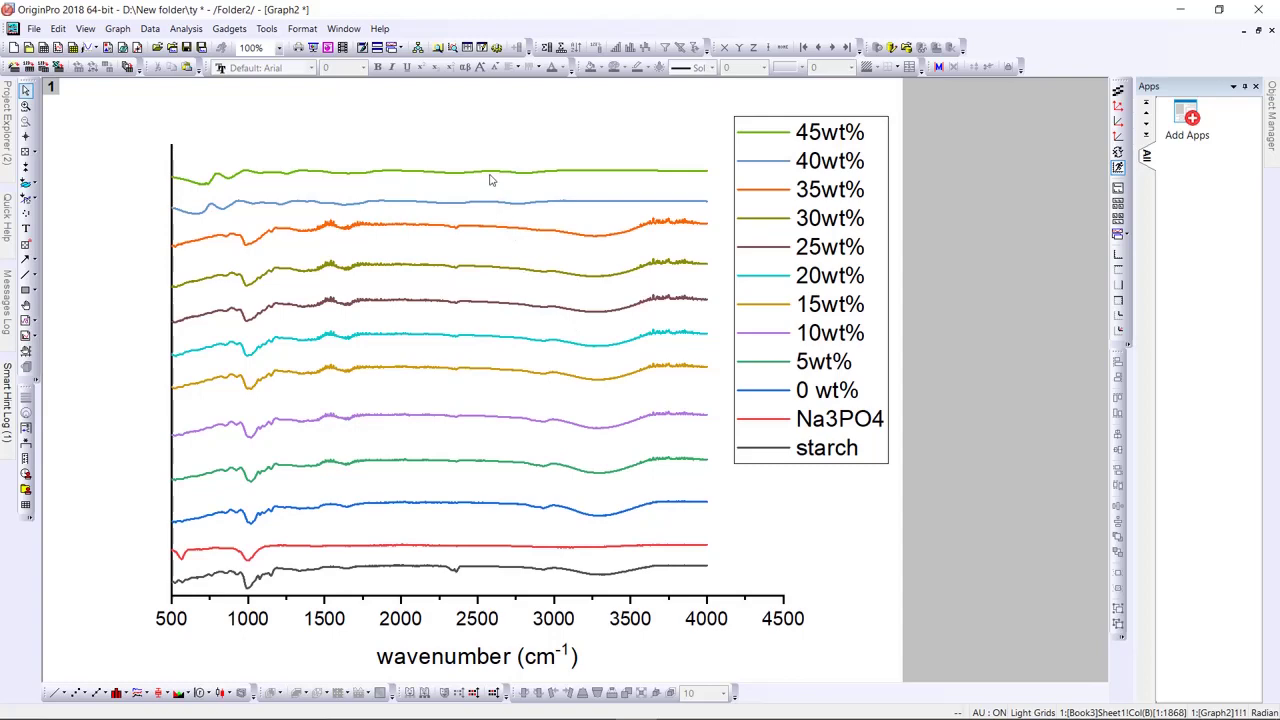
Step: Set the edit mode of the grouped curves to Independent so that each curve can be handled separately
{"action": "left_click", "coordinate": [490, 174]}
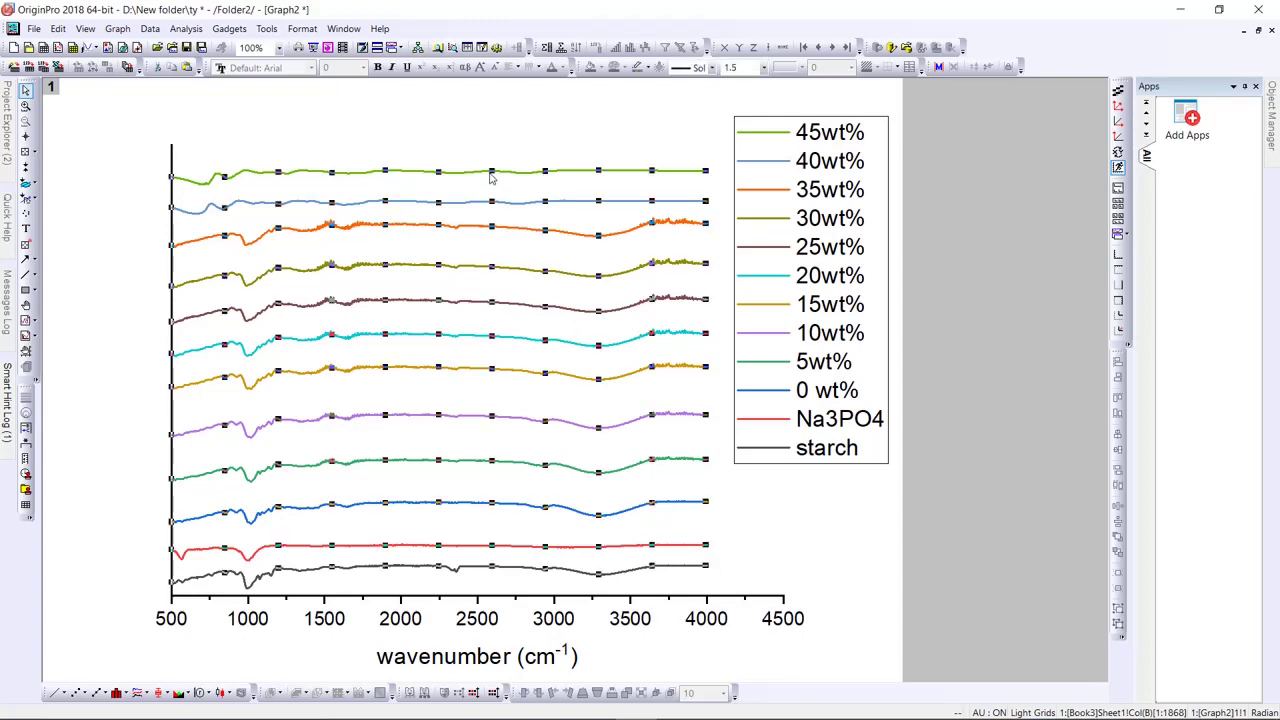
{"action": "double_click", "coordinate": [490, 174]}
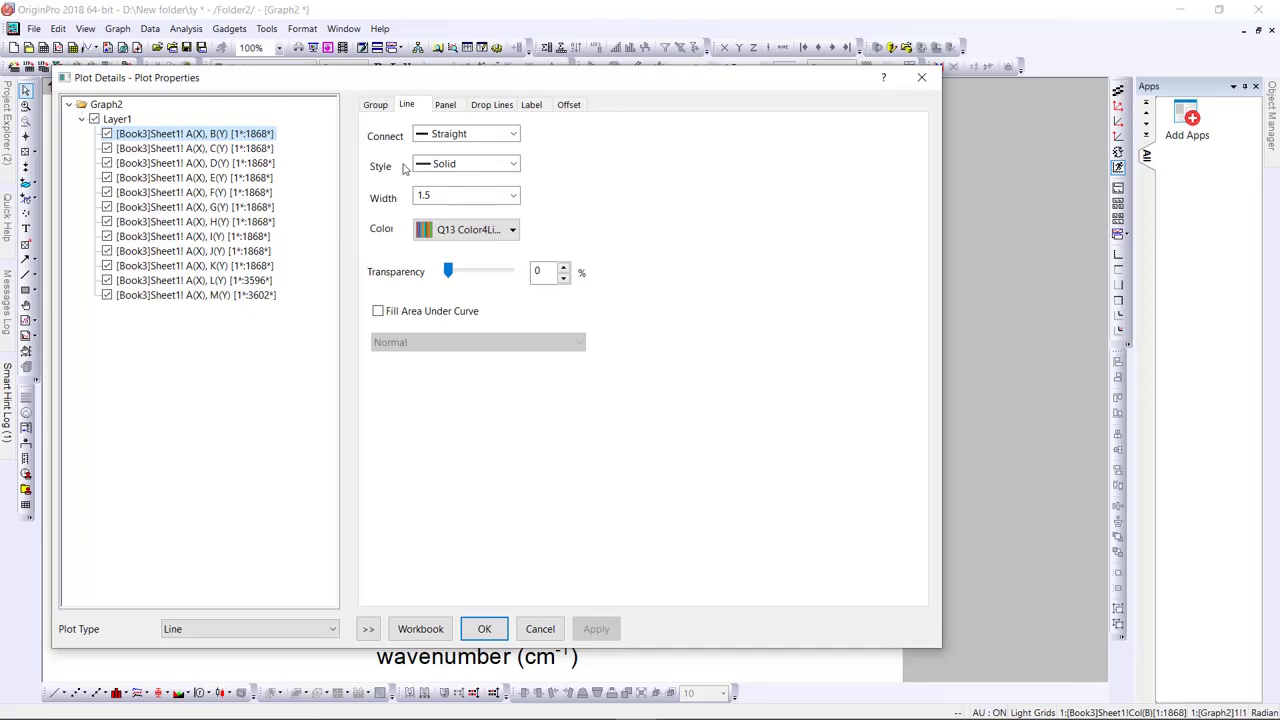
{"action": "left_click", "coordinate": [380, 110]}
{"action": "left_click", "coordinate": [397, 147]}
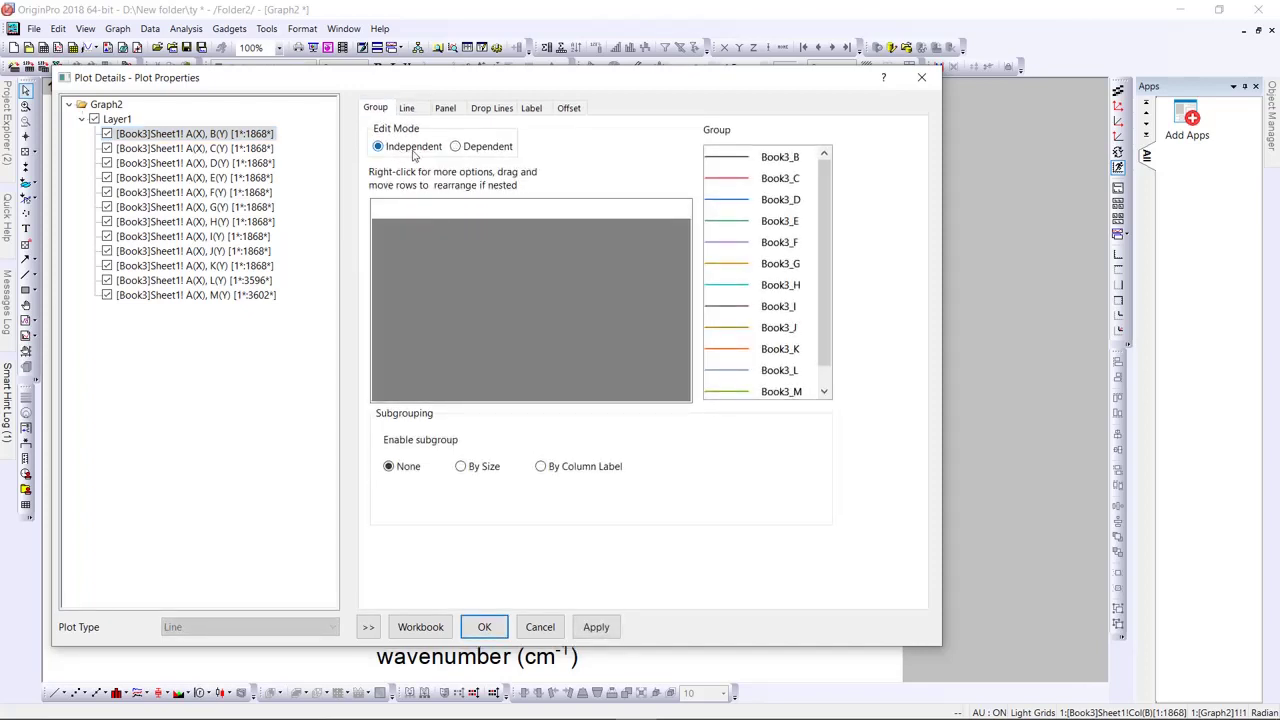
{"action": "left_click", "coordinate": [485, 627]}
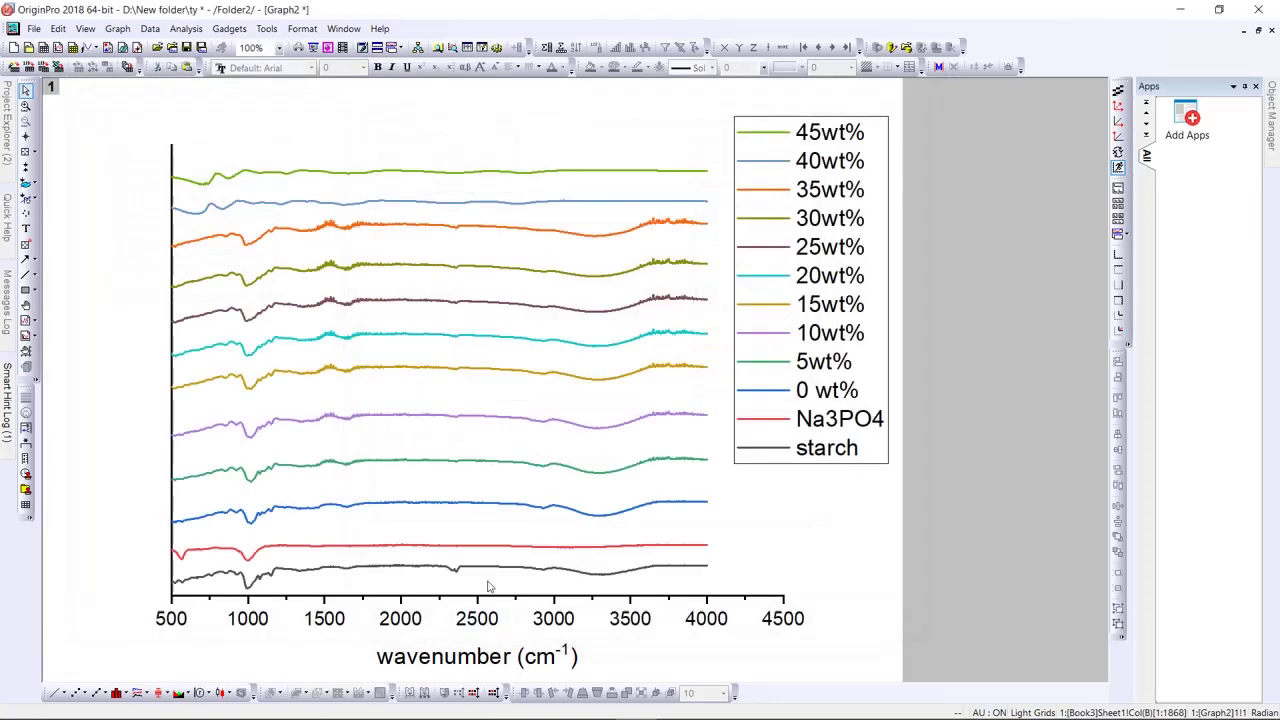
Step: Move the 45wt% curve to the bottom of the stack and the starch curve to the top
{"action": "left_click", "coordinate": [421, 174]}
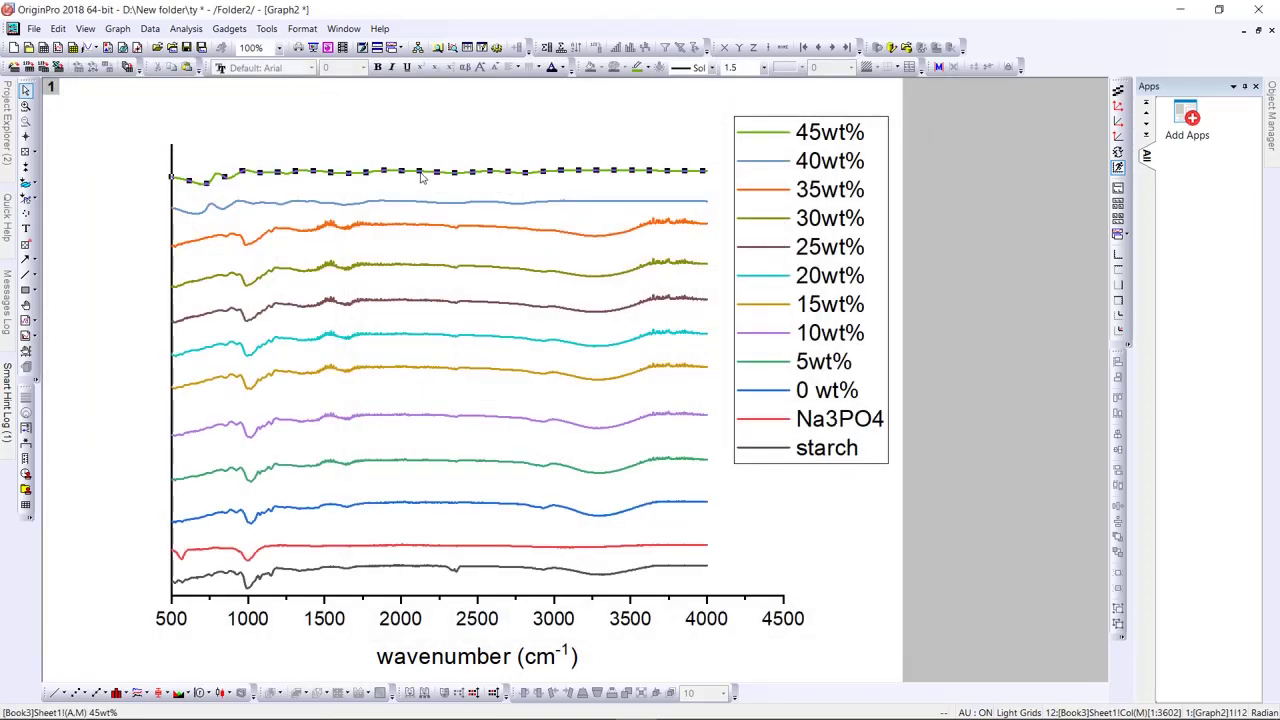
{"action": "left_click_drag", "start_coordinate": [421, 174], "coordinate": [406, 526]}
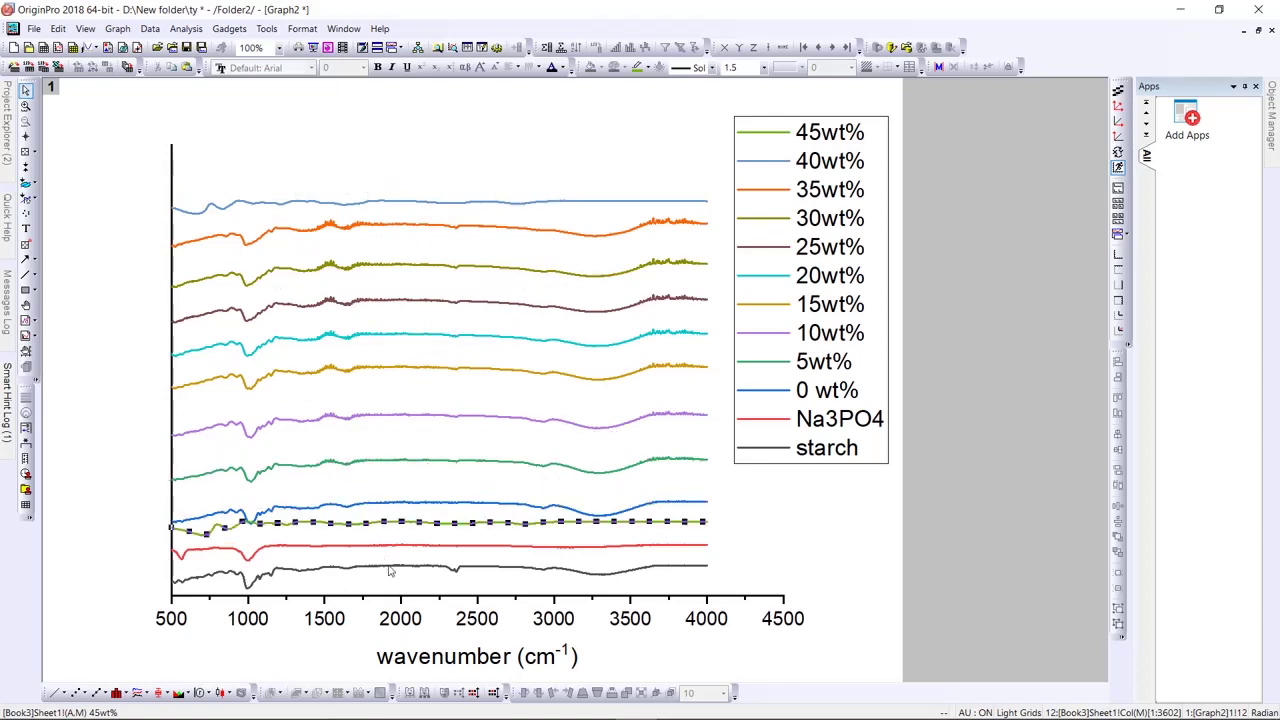
{"action": "left_click_drag", "start_coordinate": [390, 573], "coordinate": [401, 168]}
{"action": "left_click", "coordinate": [420, 523]}
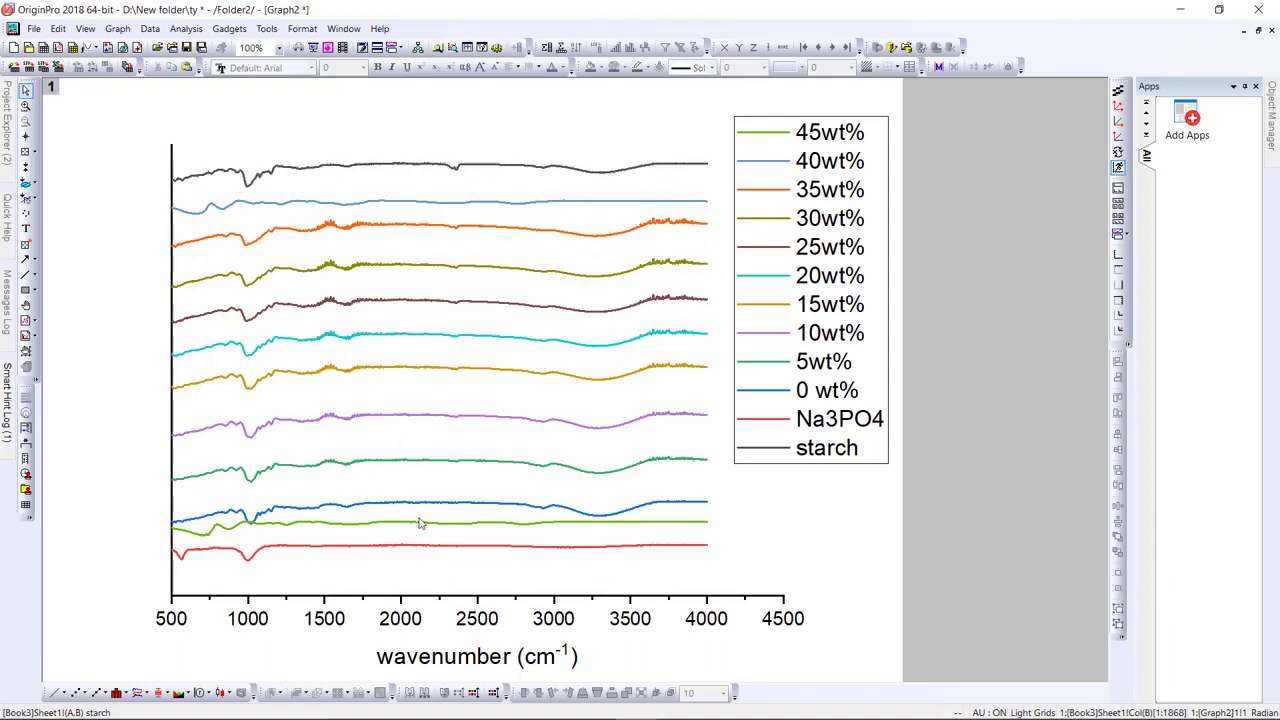
{"action": "left_click_drag", "start_coordinate": [420, 527], "coordinate": [419, 572]}
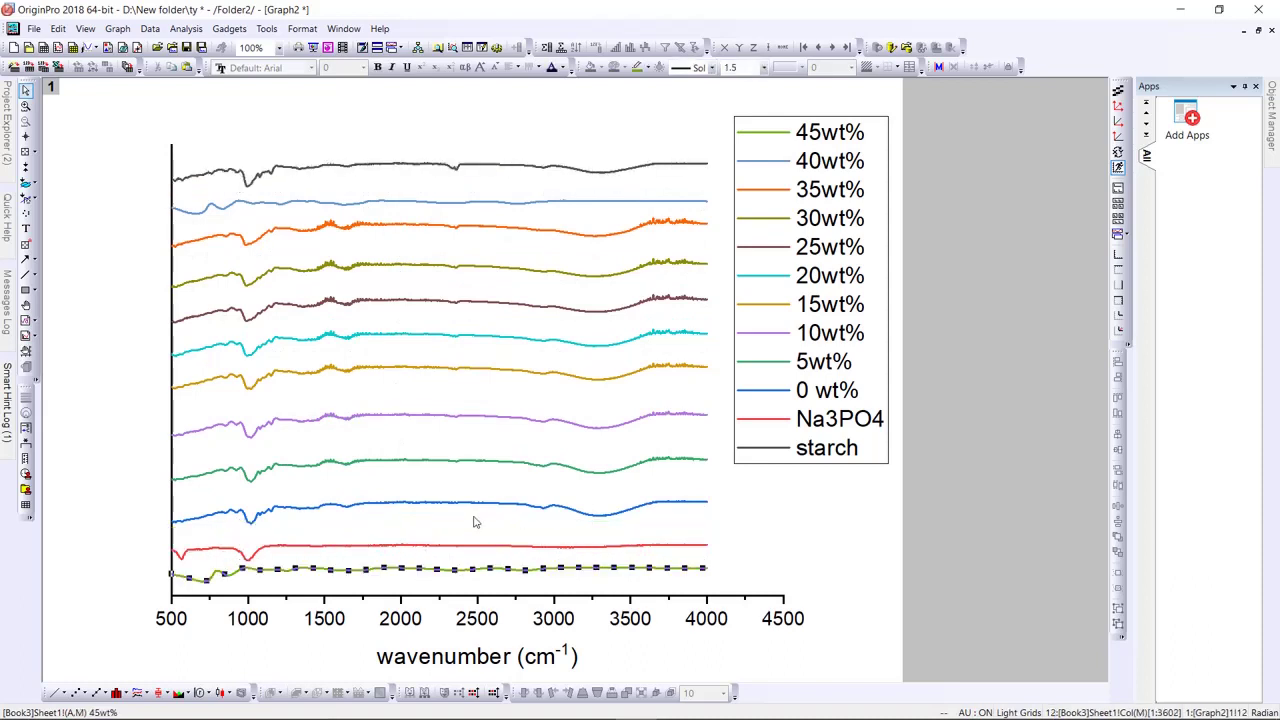
{"action": "left_click", "coordinate": [518, 143]}
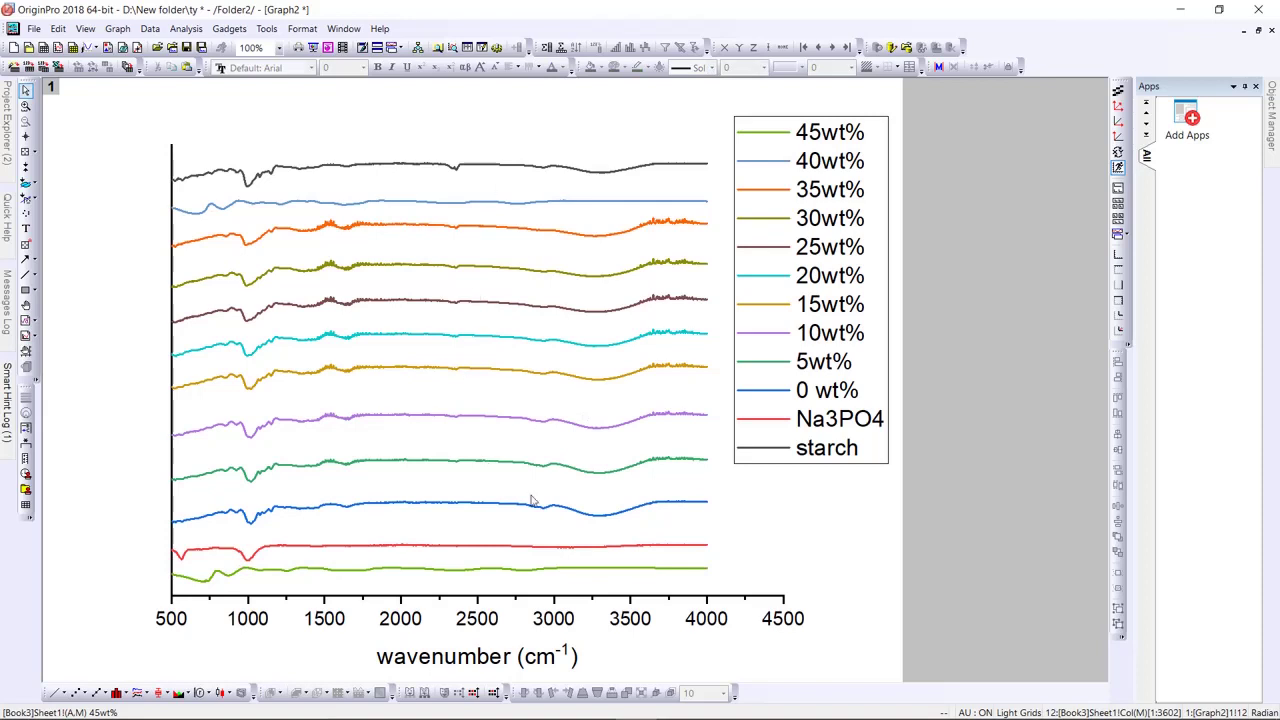
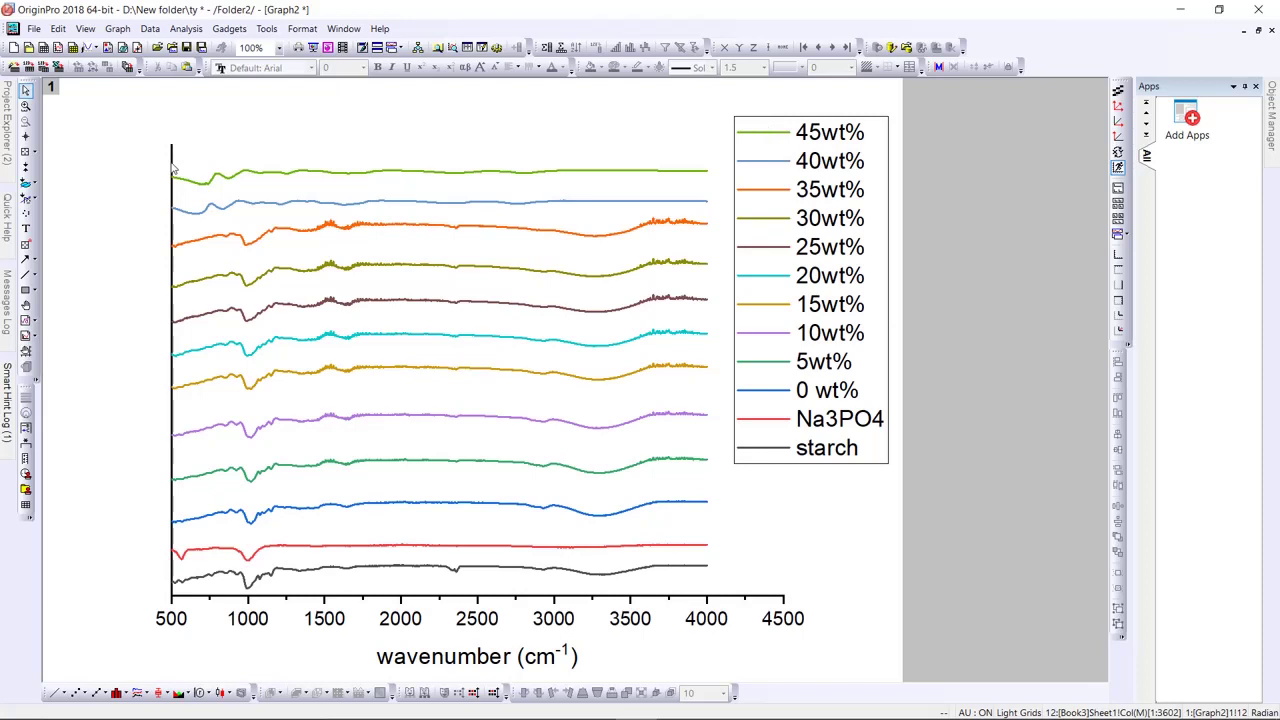
Step: Show the top axis line of the graph, with both major and minor tick styles set to None
{"action": "left_click", "coordinate": [172, 170]}
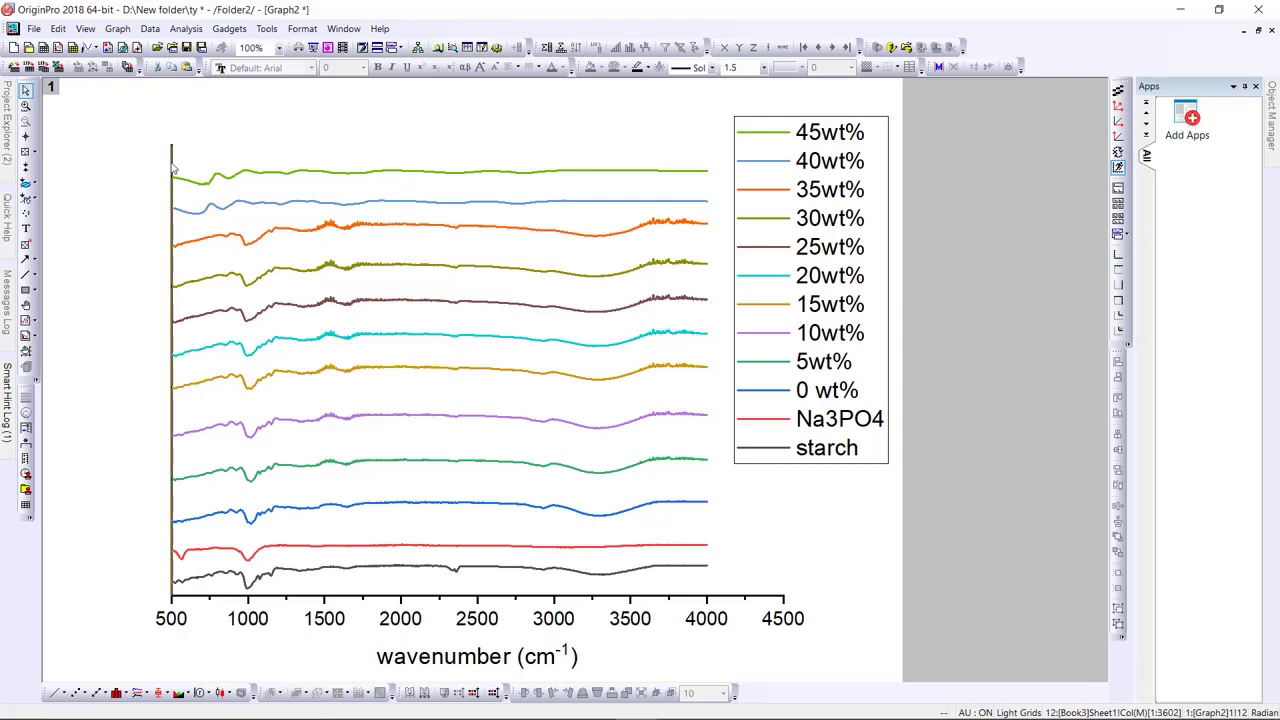
{"action": "double_click", "coordinate": [172, 170]}
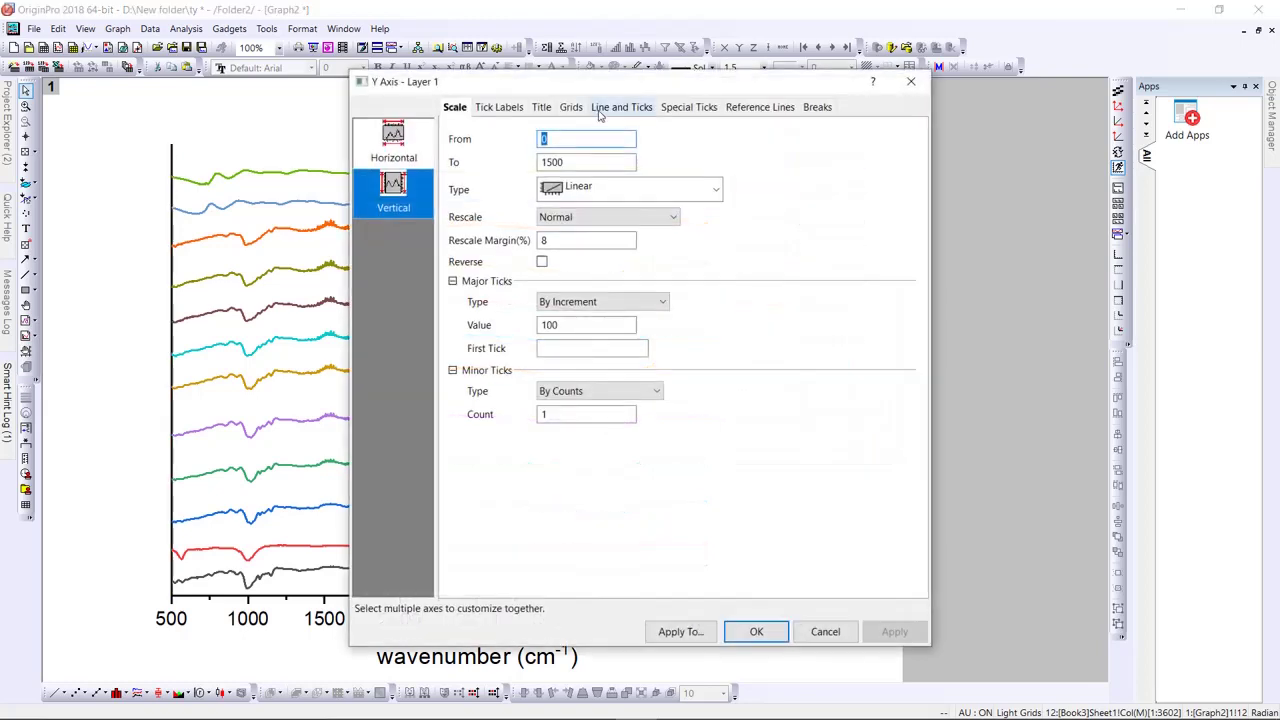
{"action": "left_click", "coordinate": [600, 112]}
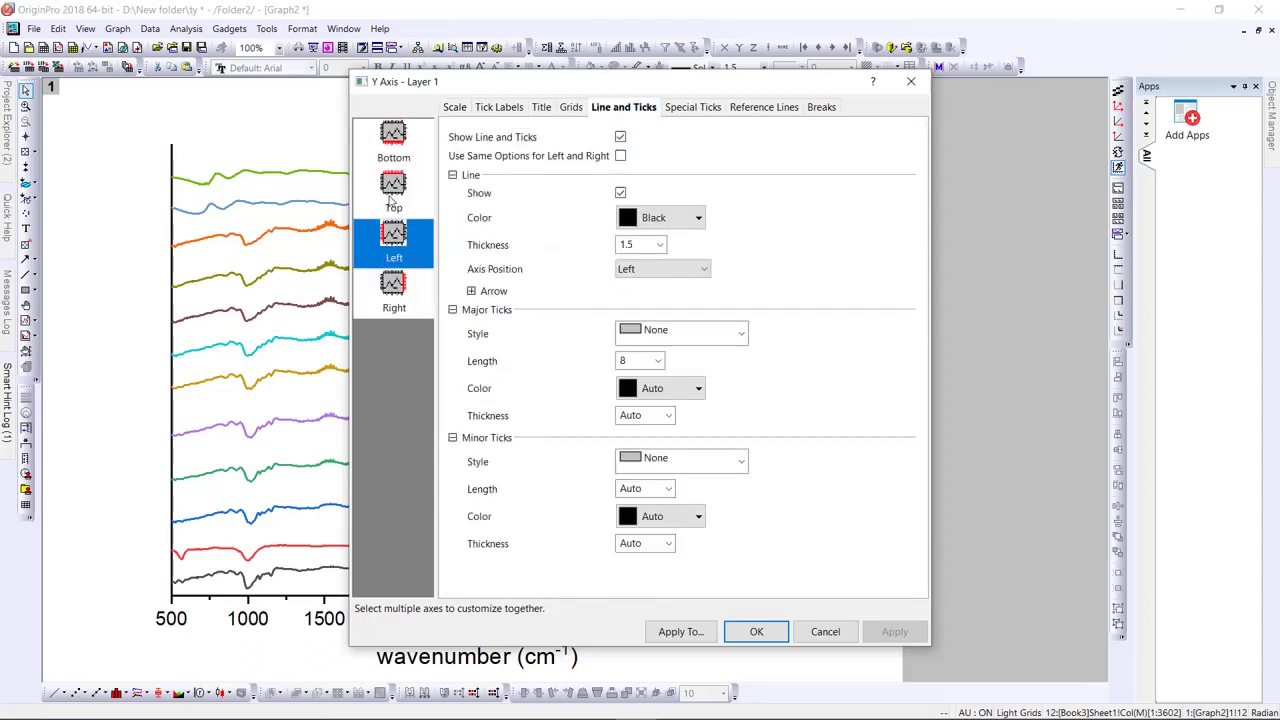
{"action": "left_click", "coordinate": [392, 201]}
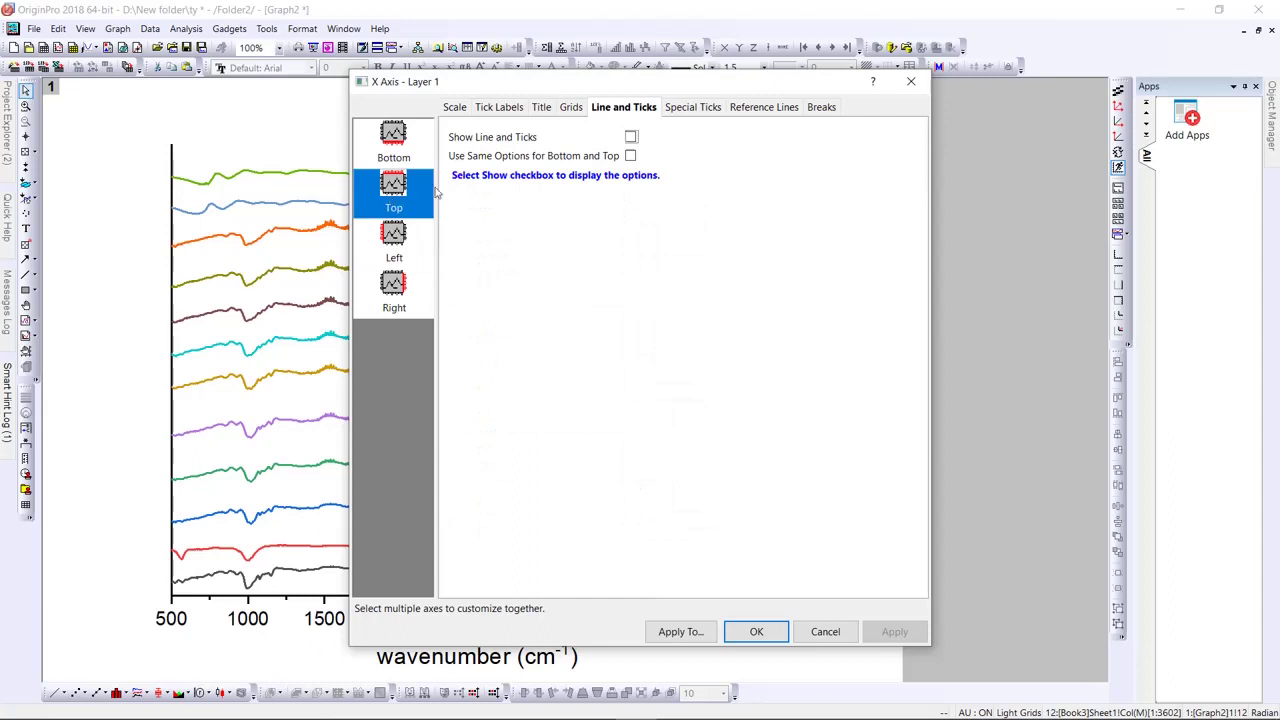
{"action": "left_click", "coordinate": [631, 137]}
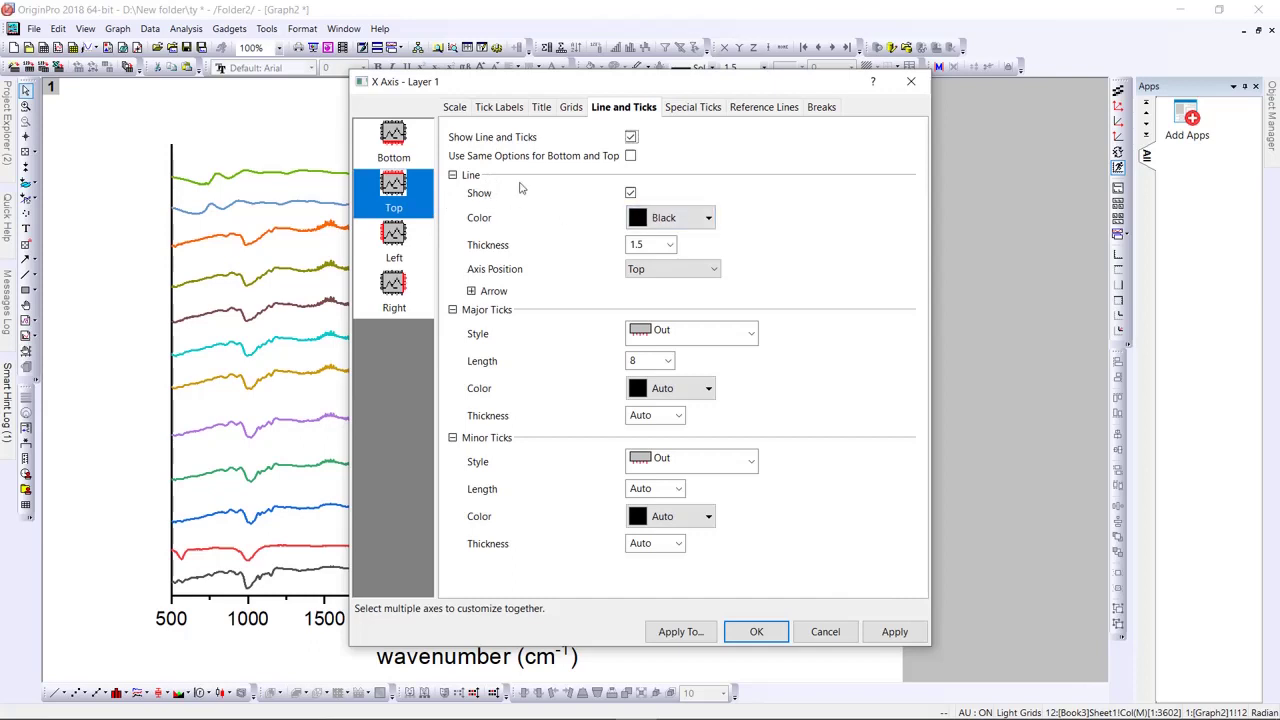
{"action": "left_click", "coordinate": [668, 340]}
{"action": "left_click", "coordinate": [670, 428]}
{"action": "left_click", "coordinate": [690, 460]}
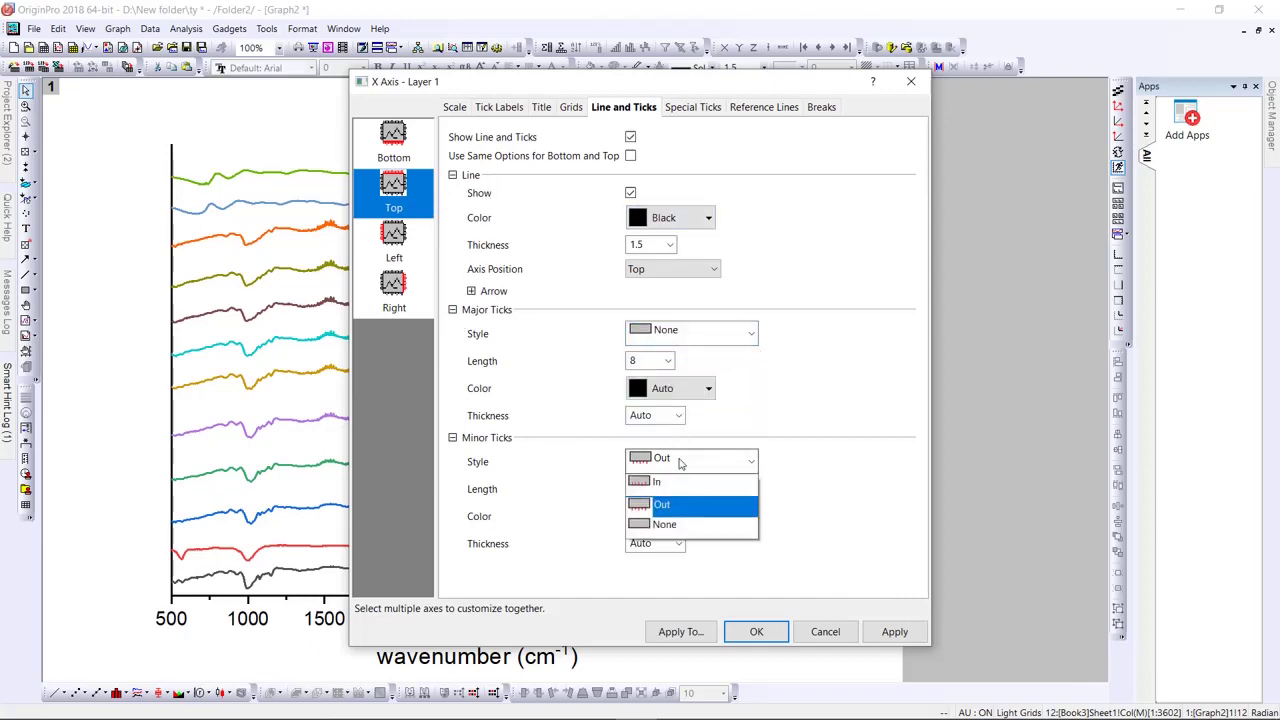
{"action": "left_click", "coordinate": [680, 546]}
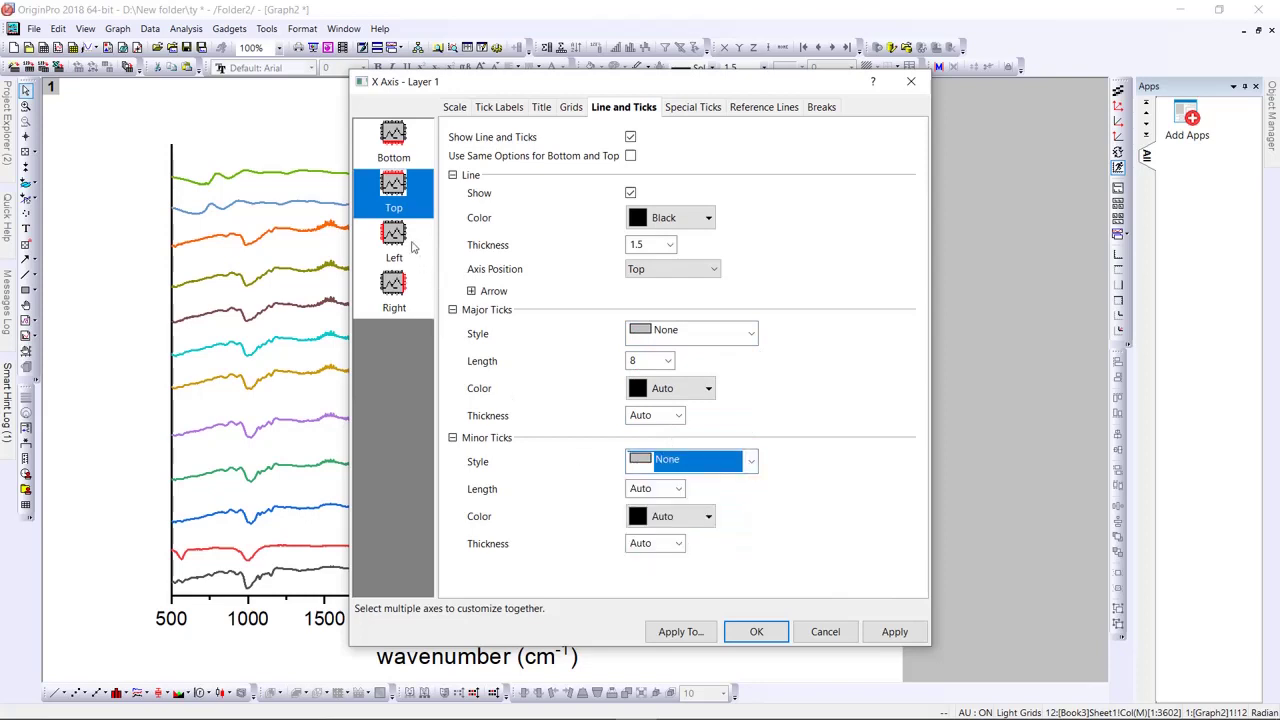
Step: Show the right axis line without ticks to close the frame around the plot
{"action": "left_click", "coordinate": [400, 285]}
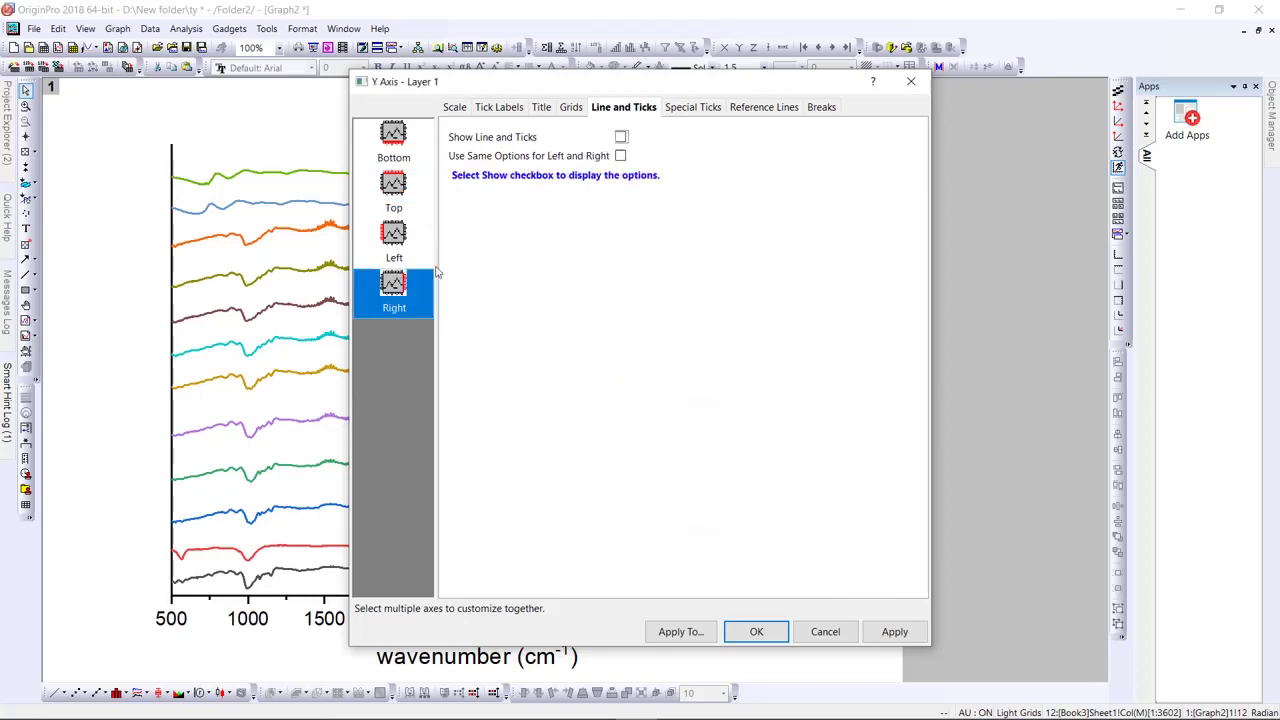
{"action": "left_click", "coordinate": [620, 138]}
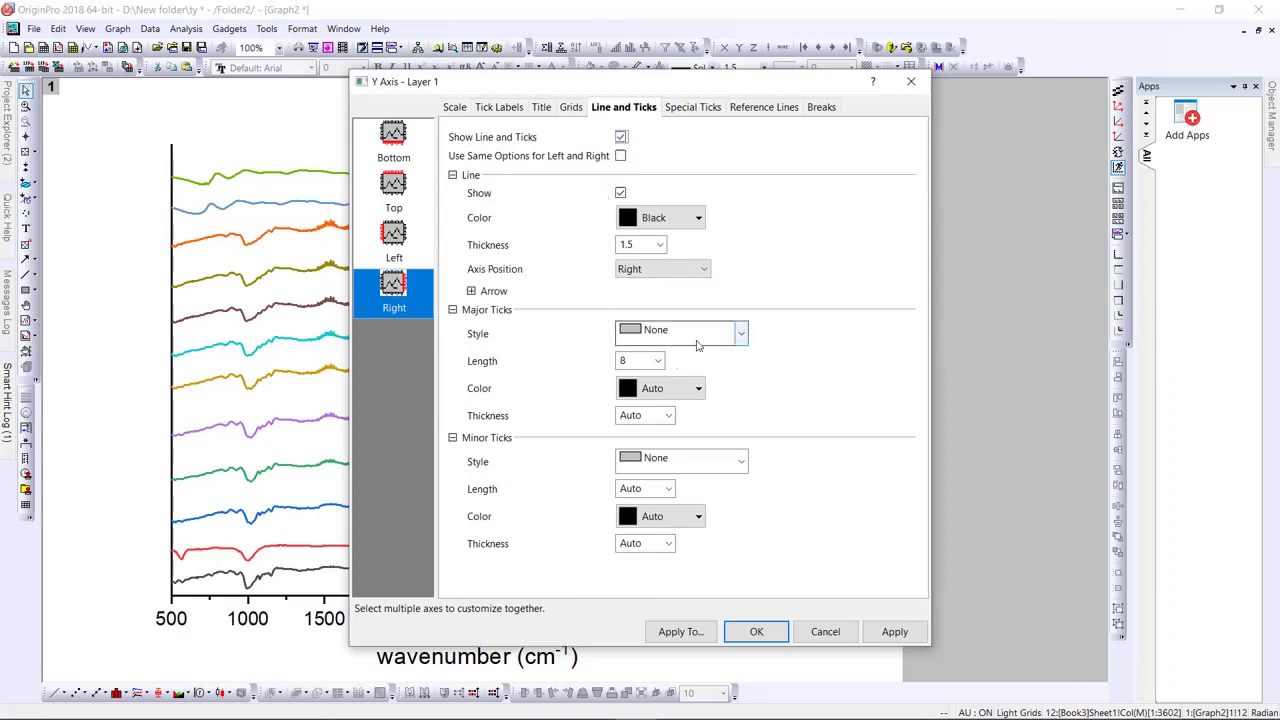
{"action": "left_click", "coordinate": [757, 633]}
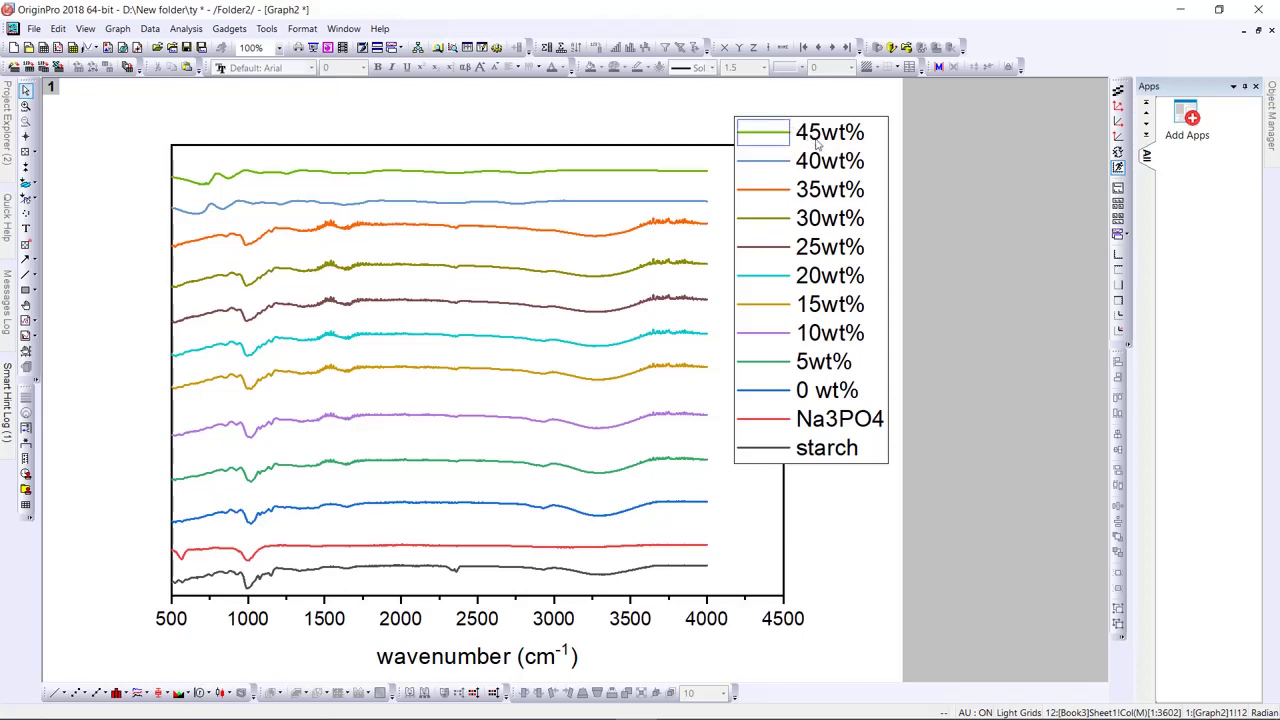
{"action": "left_click", "coordinate": [825, 197]}
{"action": "left_click_drag", "start_coordinate": [825, 197], "coordinate": [939, 199]}
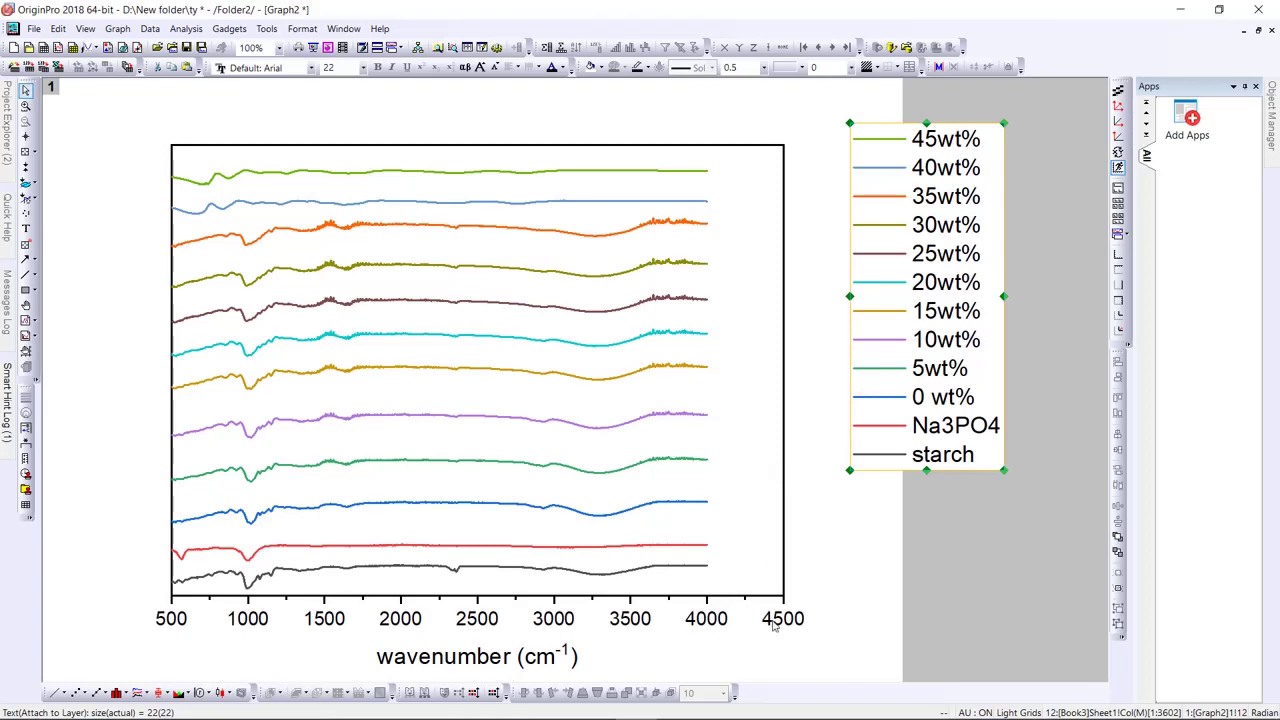
{"action": "left_click", "coordinate": [882, 152]}
{"action": "left_click", "coordinate": [880, 152]}
{"action": "left_click", "coordinate": [849, 183]}
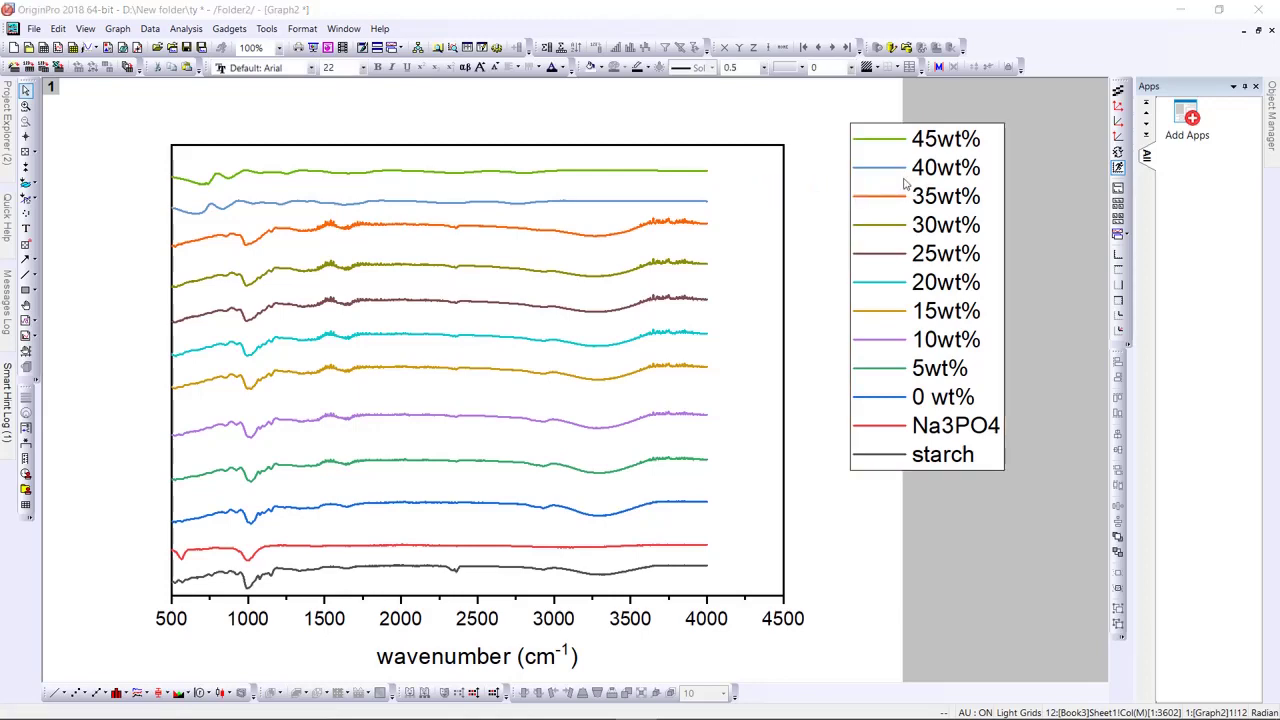
{"action": "double_click", "coordinate": [880, 188]}
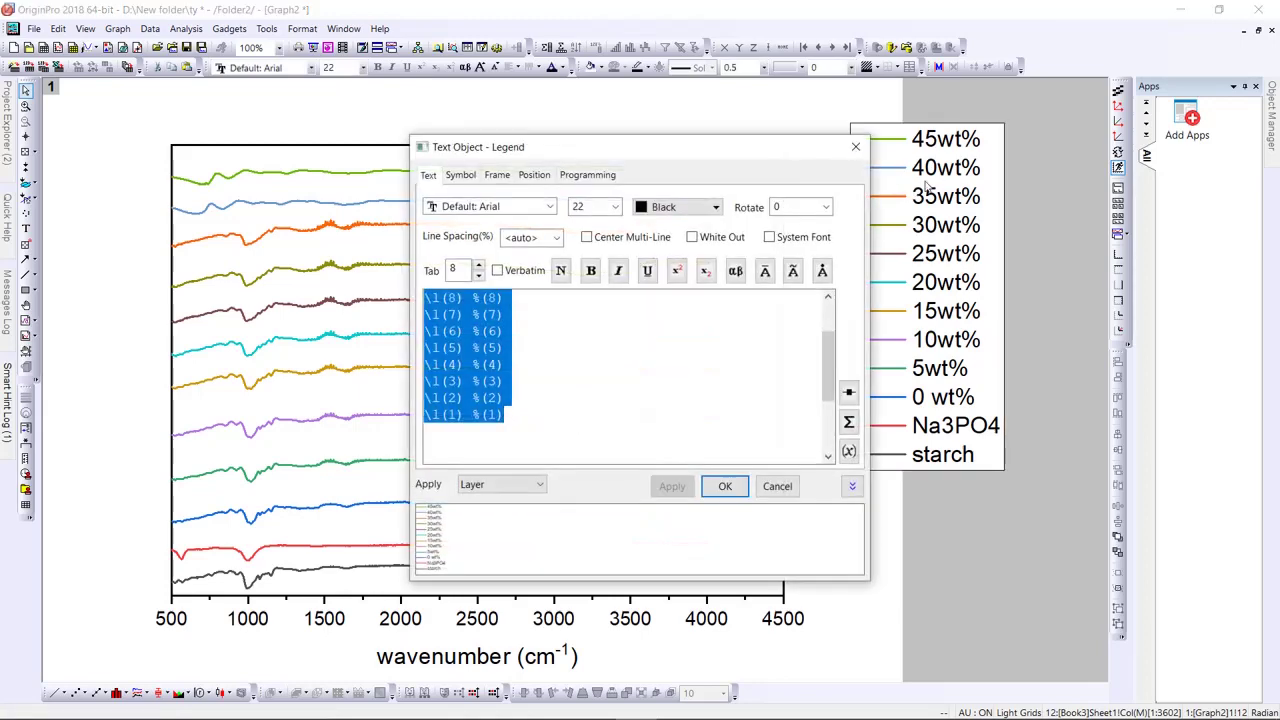
{"action": "left_click", "coordinate": [778, 486]}
Step: Move the legend to the upper right corner of the plot frame, fully within the white graph page
{"action": "left_click_drag", "start_coordinate": [832, 376], "coordinate": [835, 375]}
{"action": "left_click", "coordinate": [860, 522]}
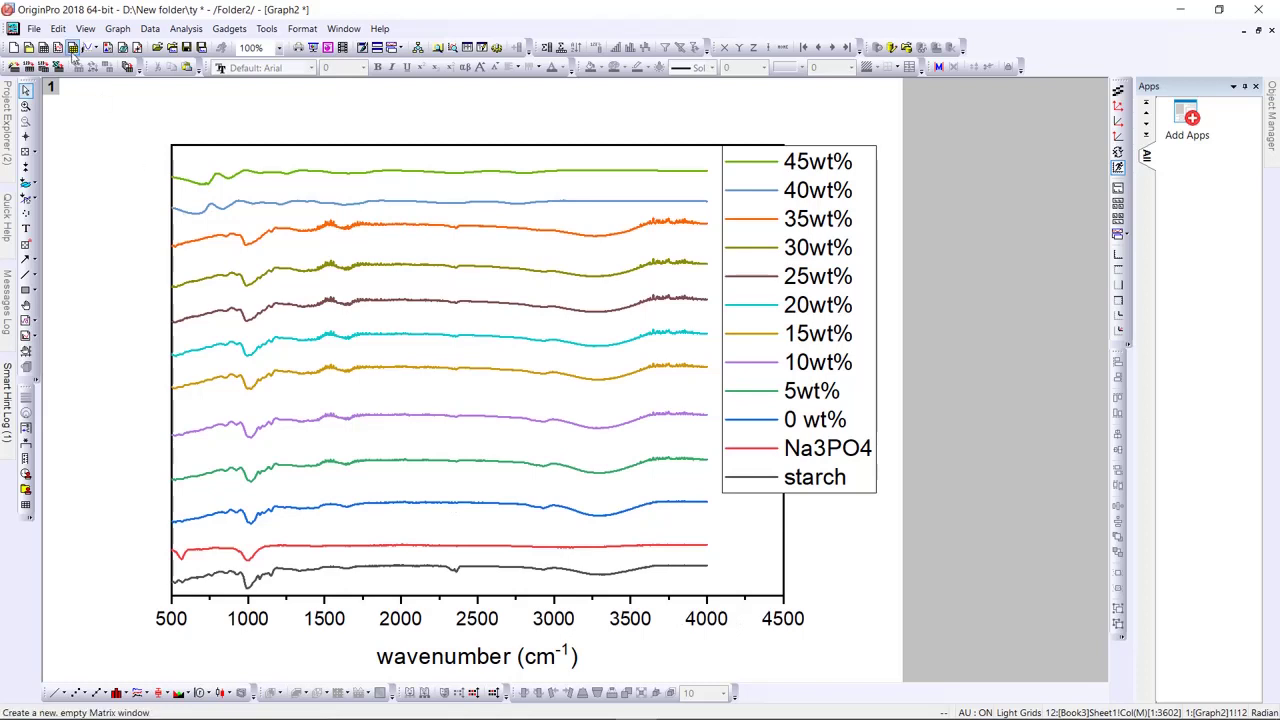
Step: Prepare an export of the active graph with the file name "FTIR Graph" and the Desktop folder as its path
{"action": "left_click", "coordinate": [36, 29]}
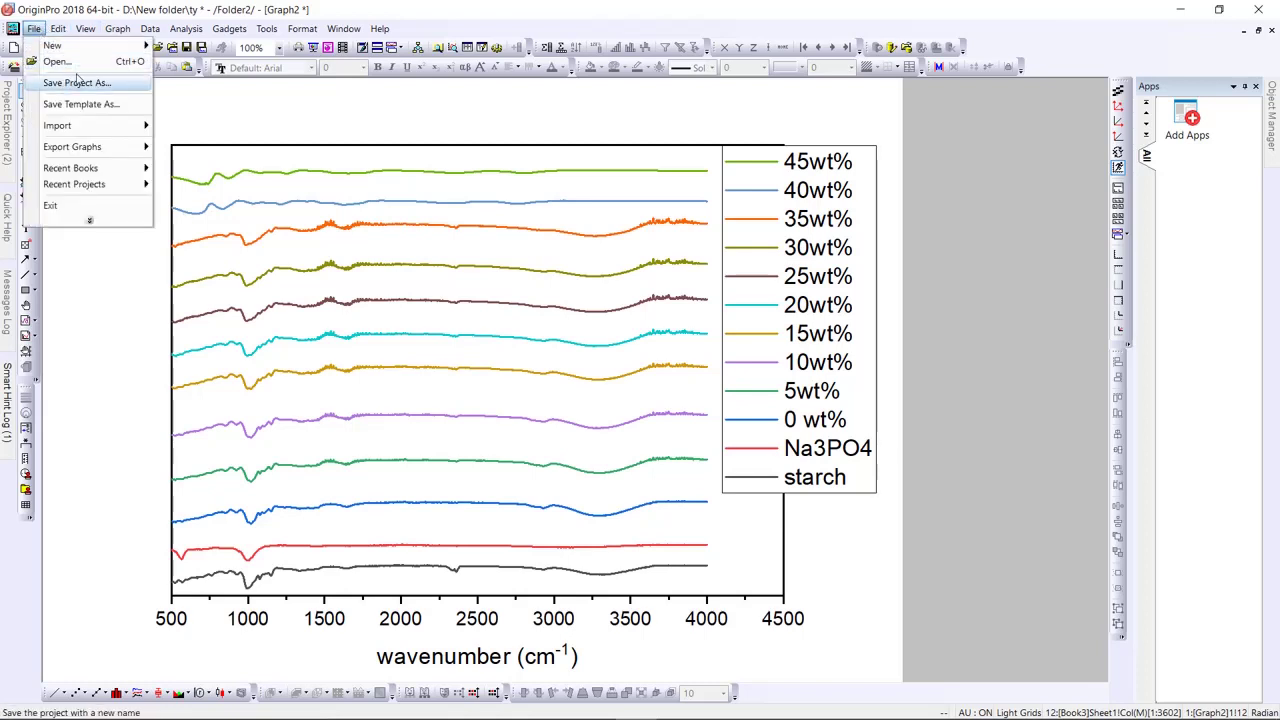
{"action": "mouse_move", "coordinate": [82, 149]}
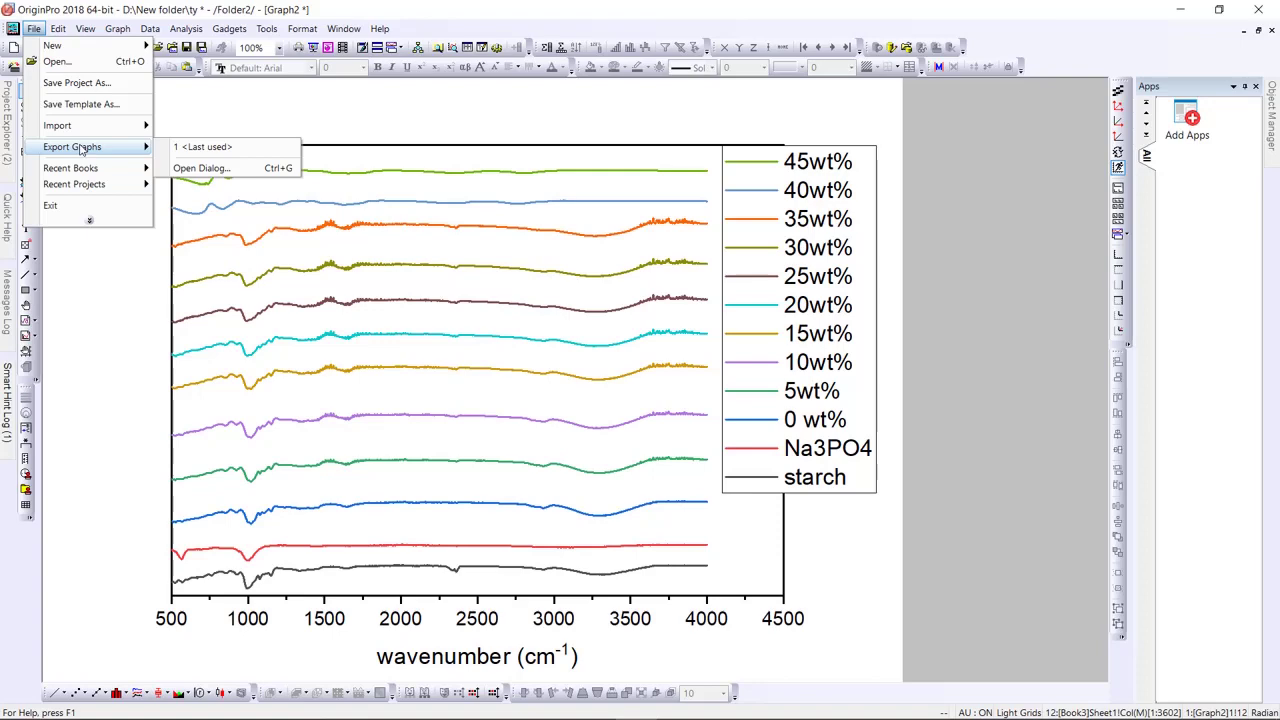
{"action": "left_click", "coordinate": [196, 169]}
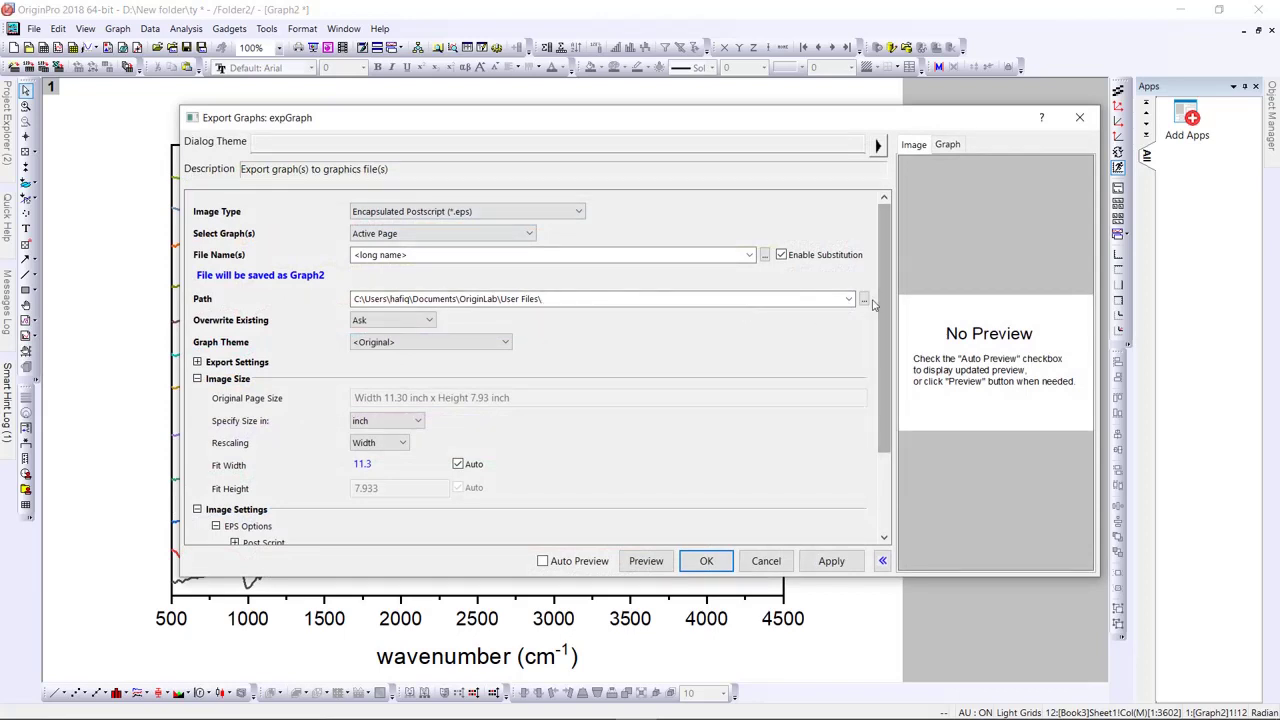
{"action": "left_click", "coordinate": [442, 256]}
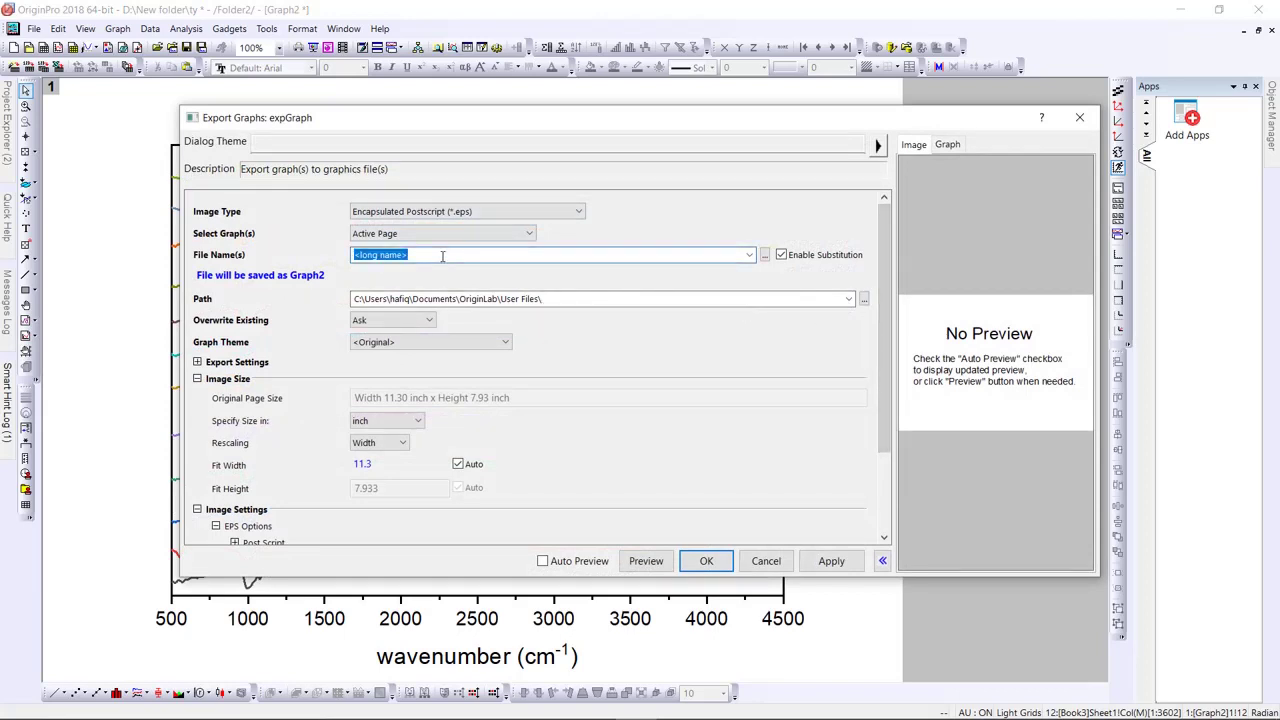
{"action": "type", "text": "FTIR Graph"}
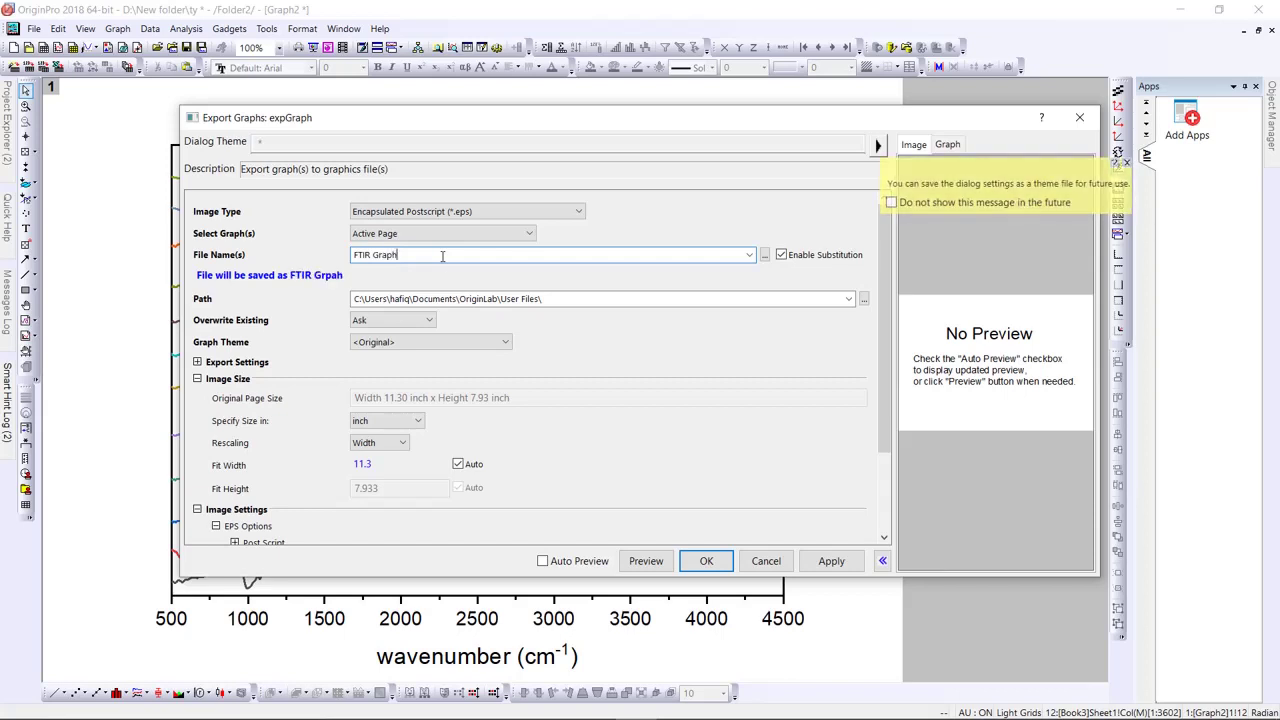
{"action": "left_click", "coordinate": [864, 300]}
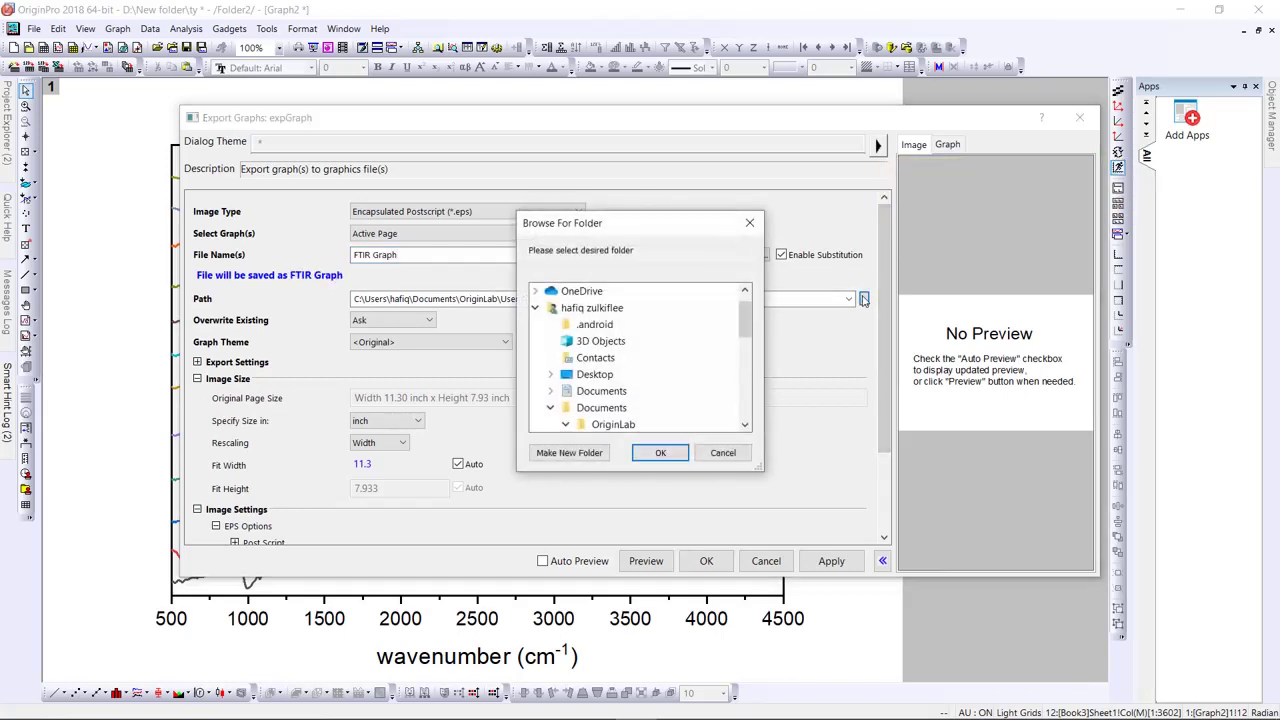
{"action": "left_click", "coordinate": [613, 374]}
{"action": "left_click", "coordinate": [660, 452]}
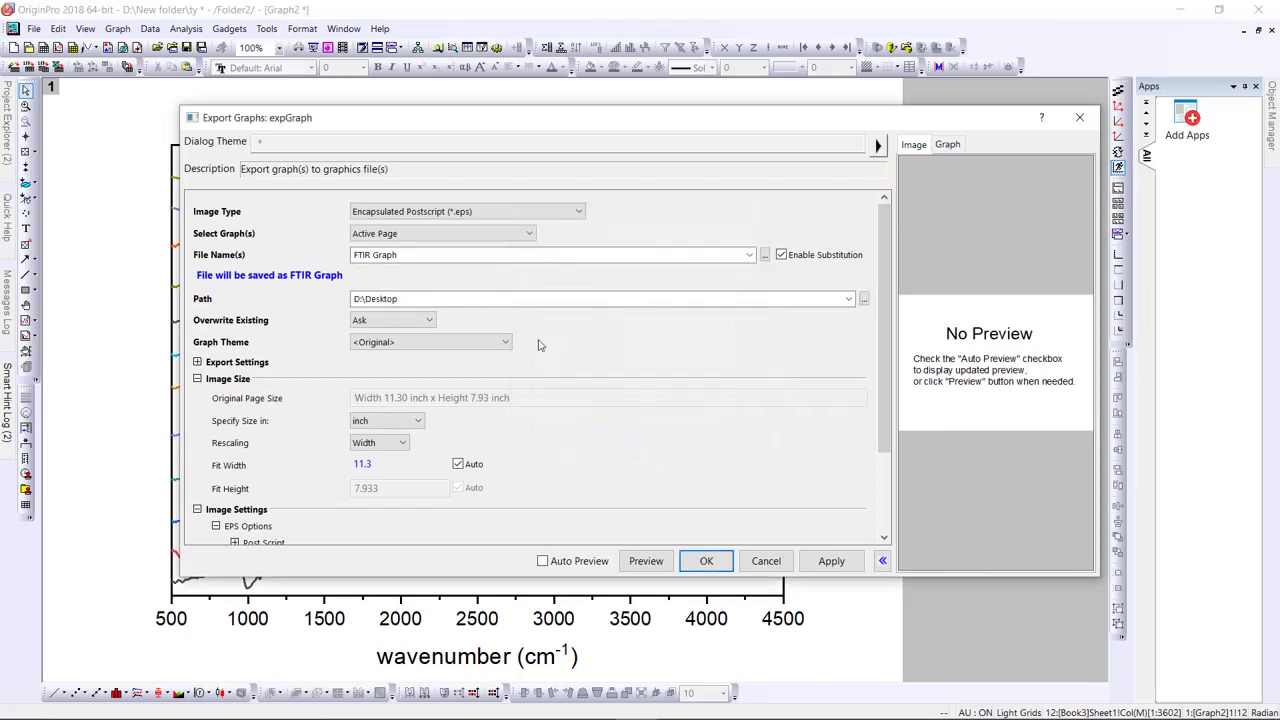
Step: Choose Portable Network Graphics (*.png) as the image type and export the graph
{"action": "left_click", "coordinate": [531, 212]}
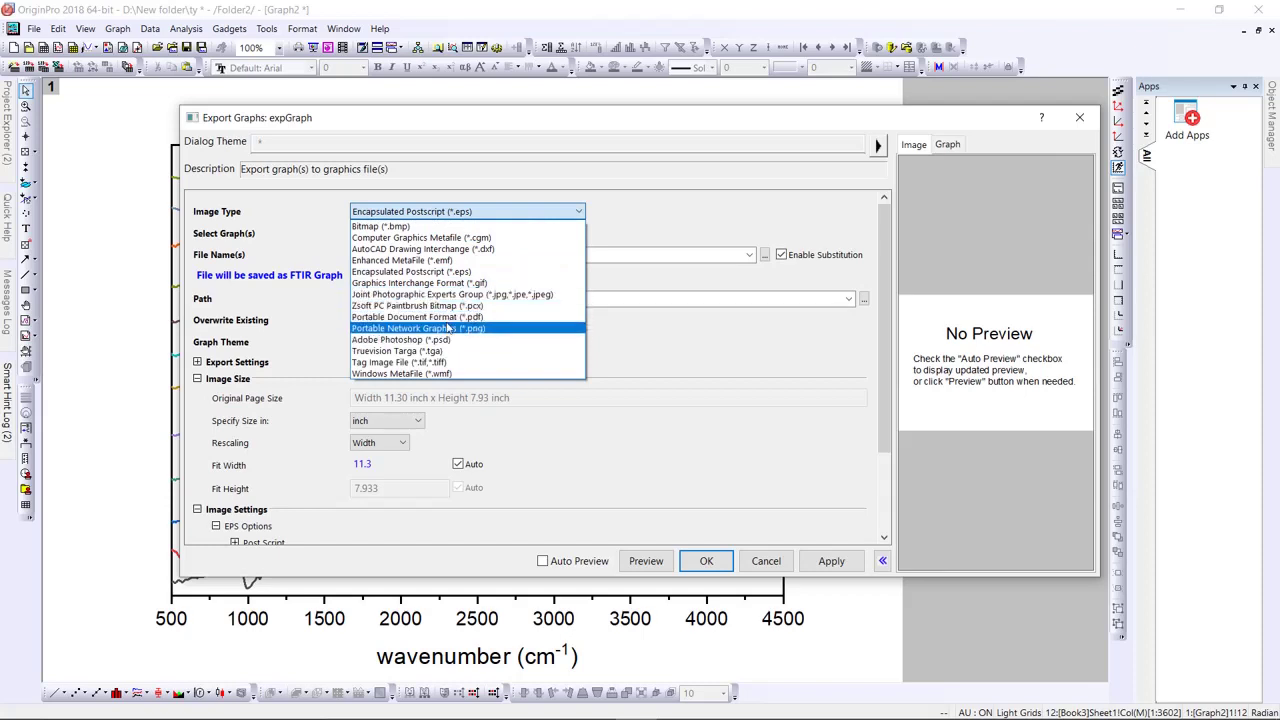
{"action": "left_click", "coordinate": [448, 328]}
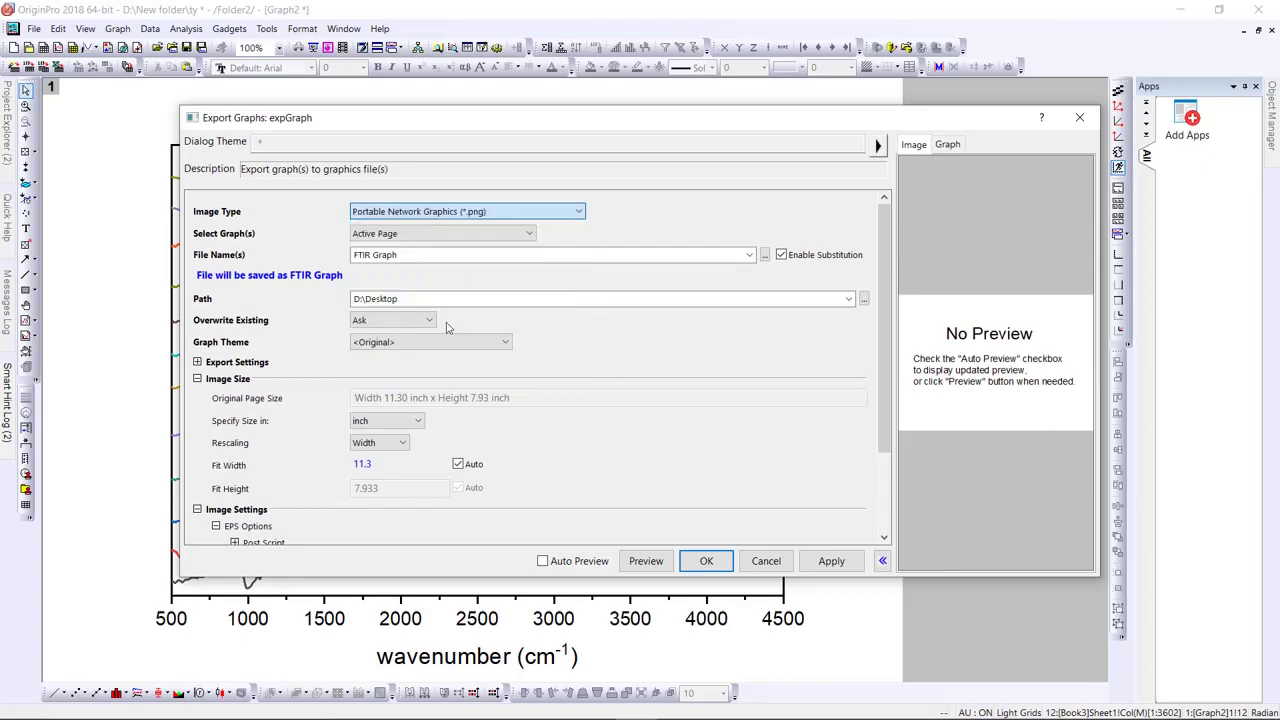
{"action": "left_click", "coordinate": [703, 562]}
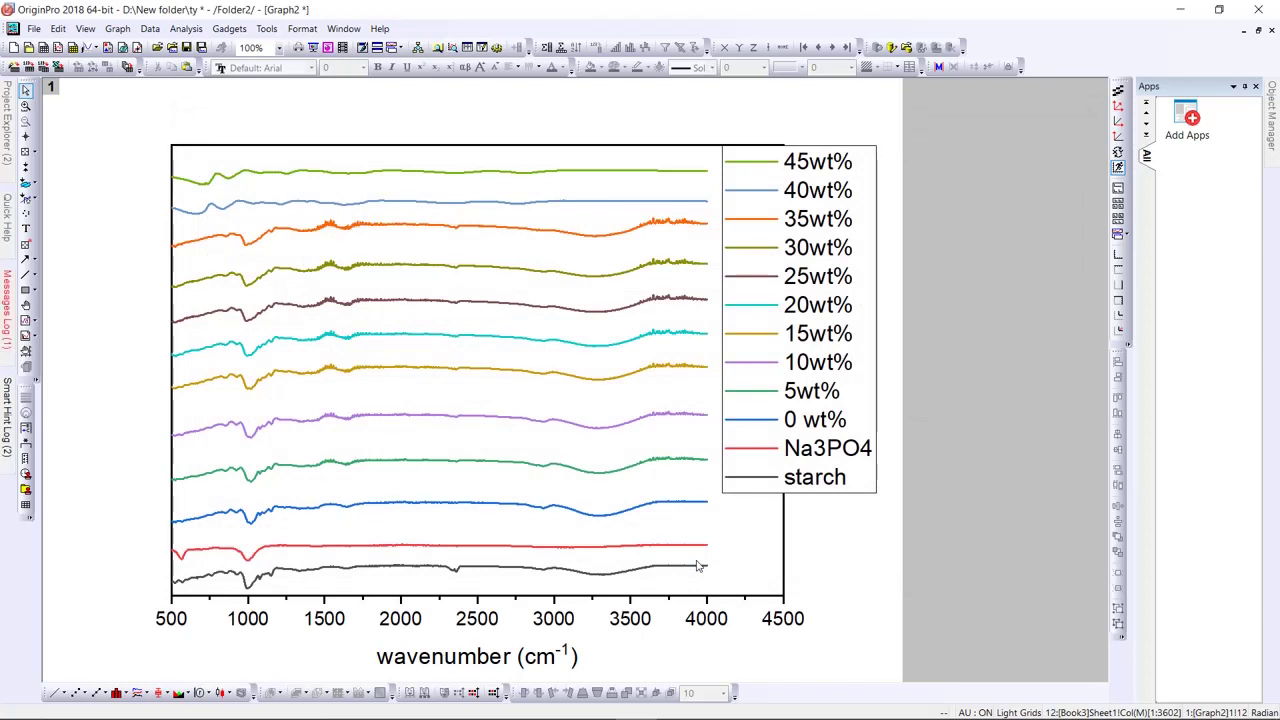
Step: Switch to the Windows desktop and open the exported FTIR Graph image to check it
{"action": "key", "text": "super+d"}
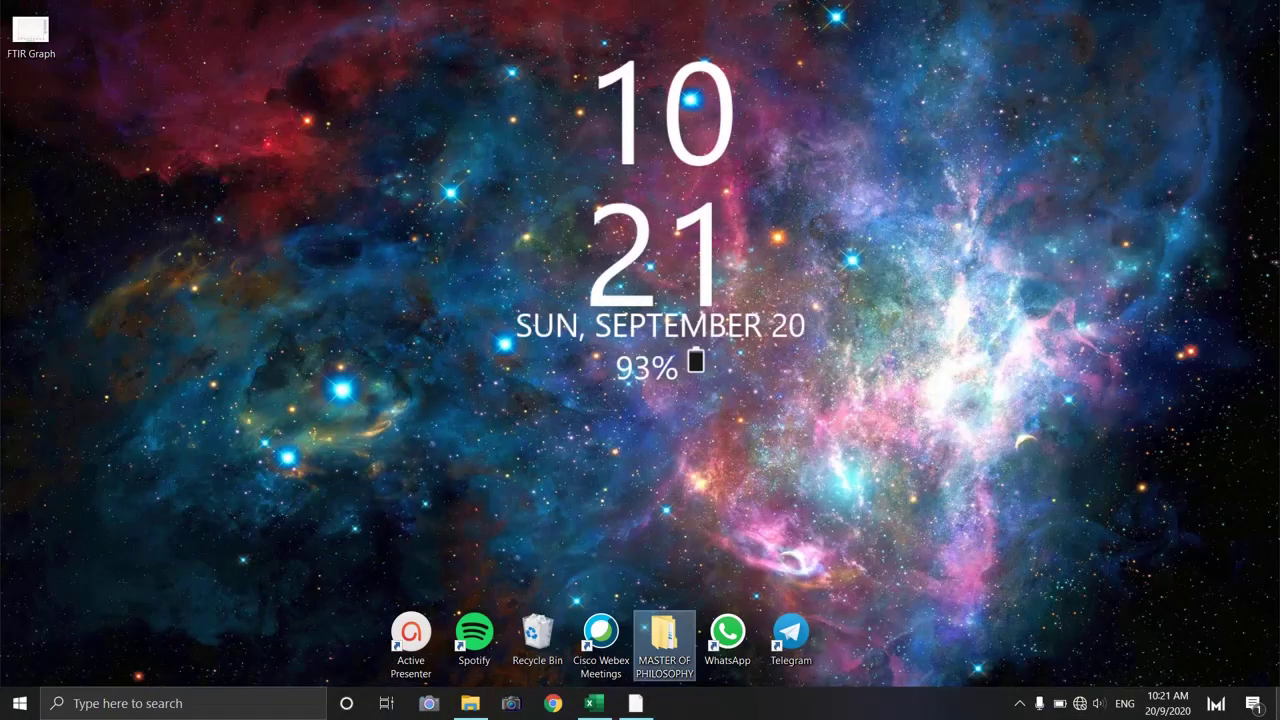
{"action": "left_click", "coordinate": [22, 32]}
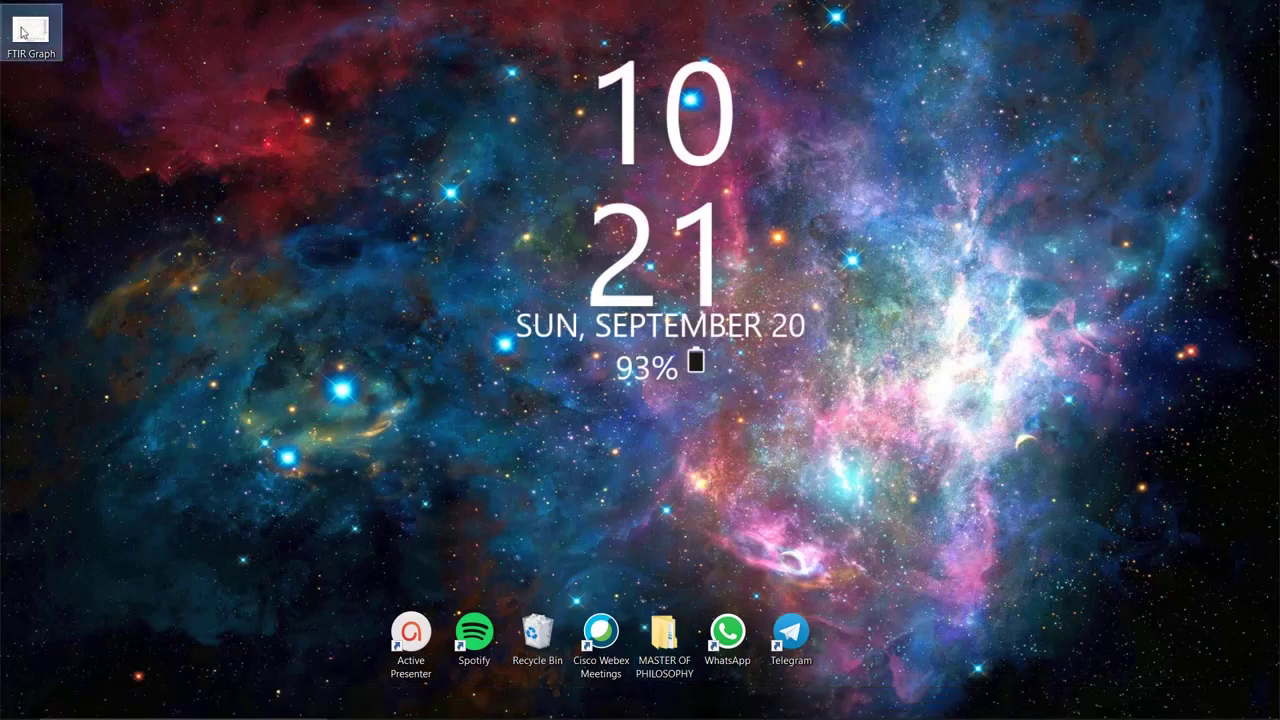
{"action": "double_click", "coordinate": [22, 32]}
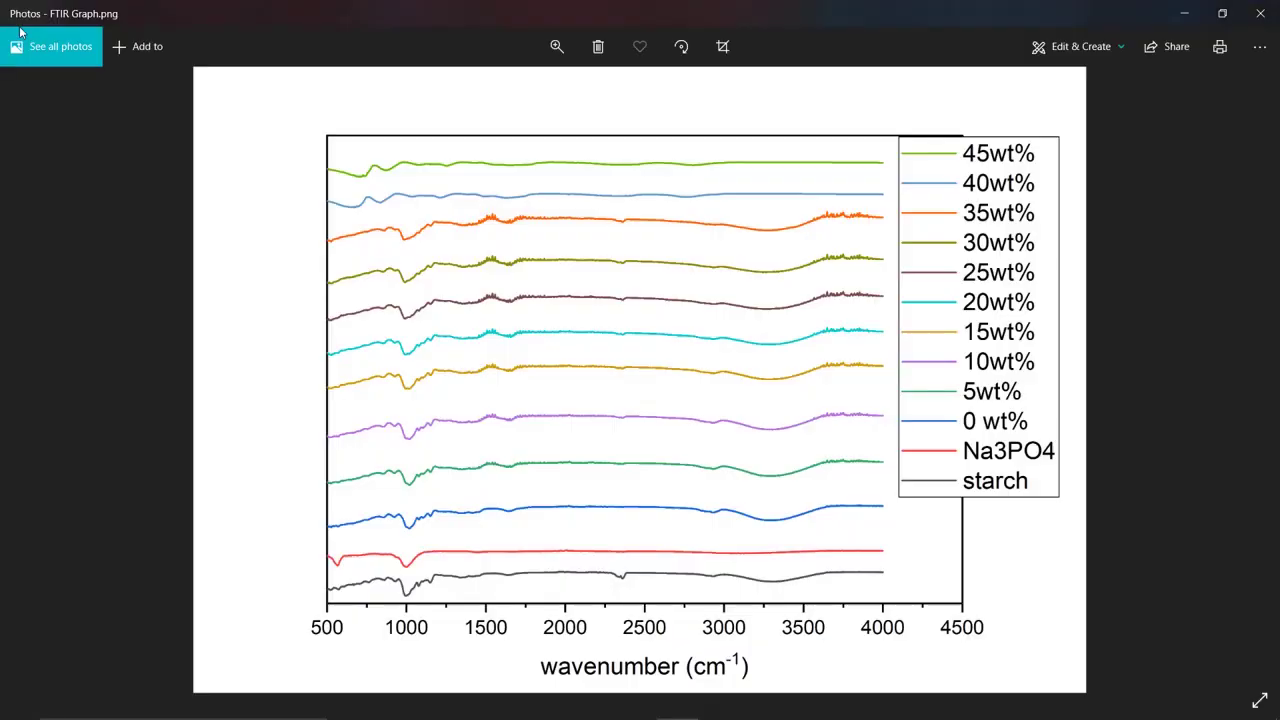